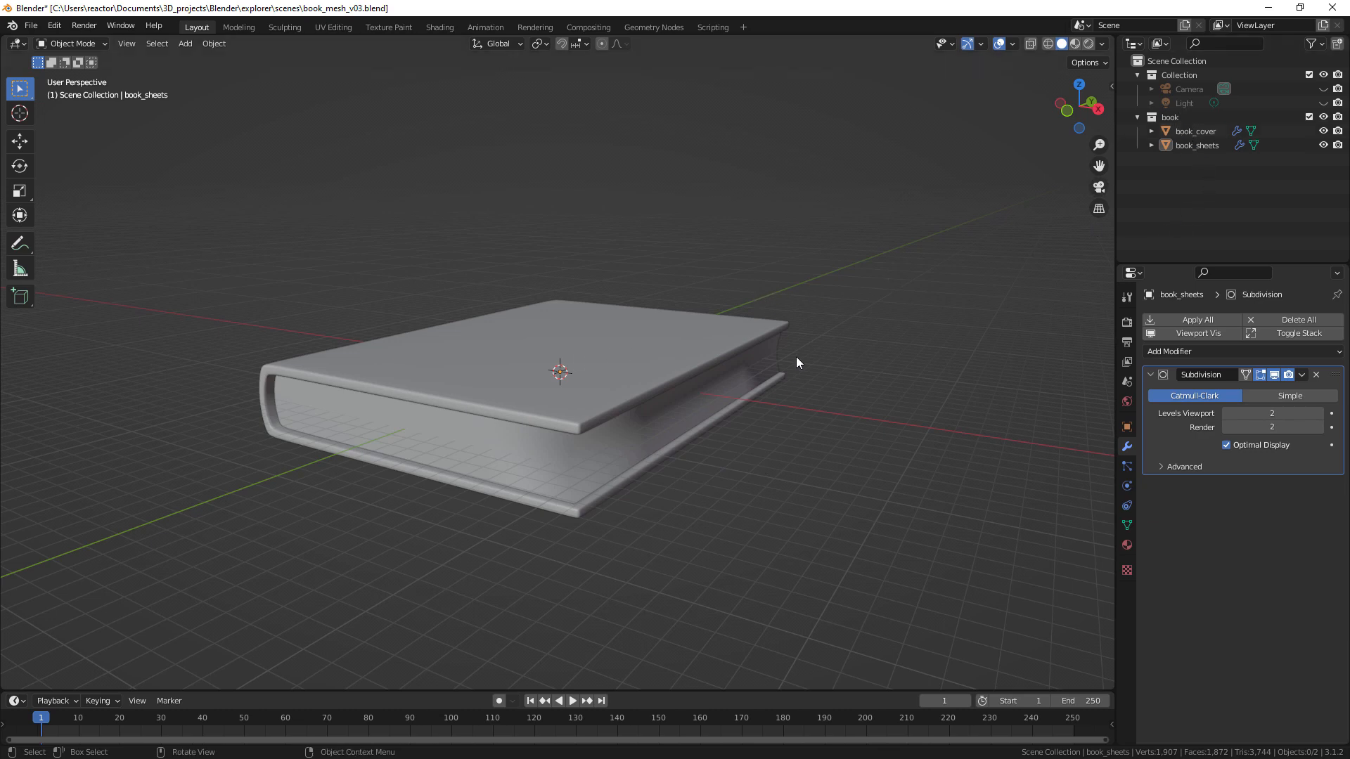
Duplicate the book collection together with its cover and sheets objects
left_click(1173, 118)
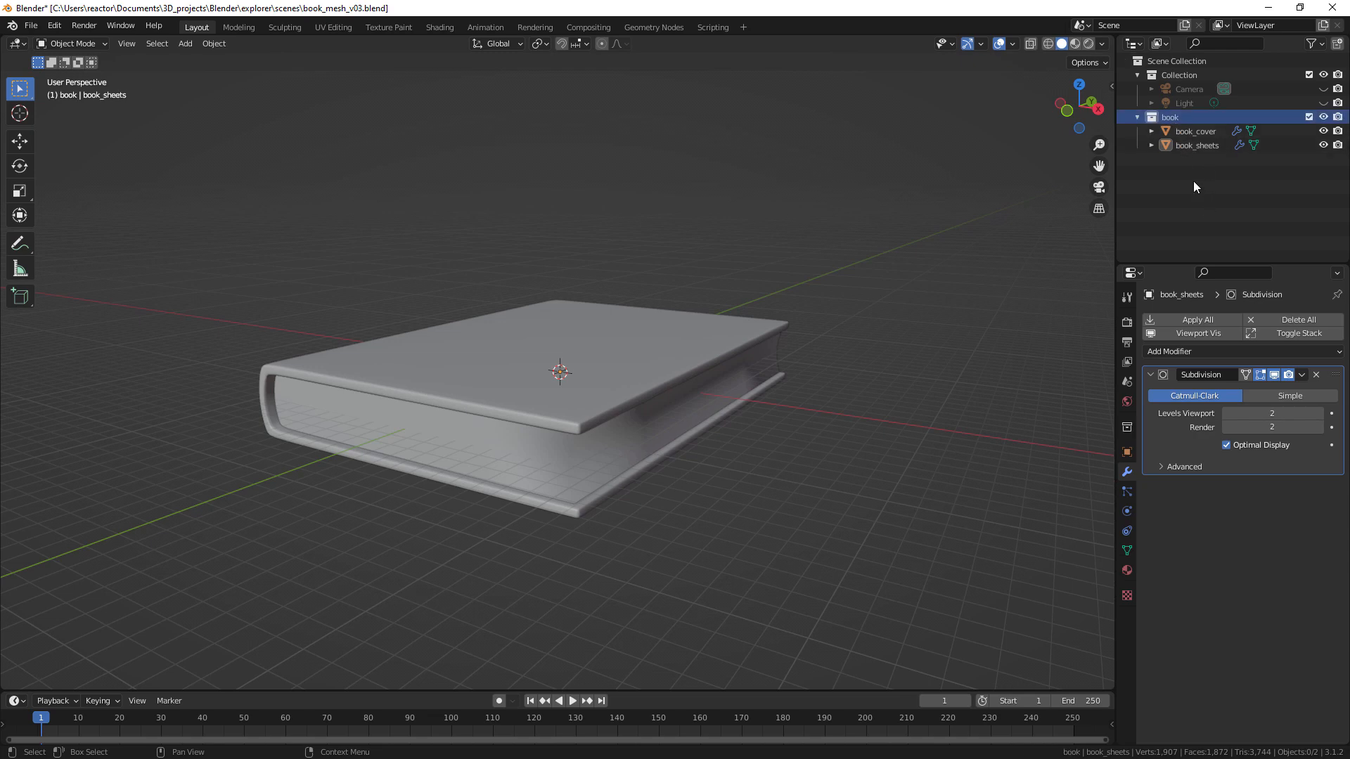
right_click(1180, 117)
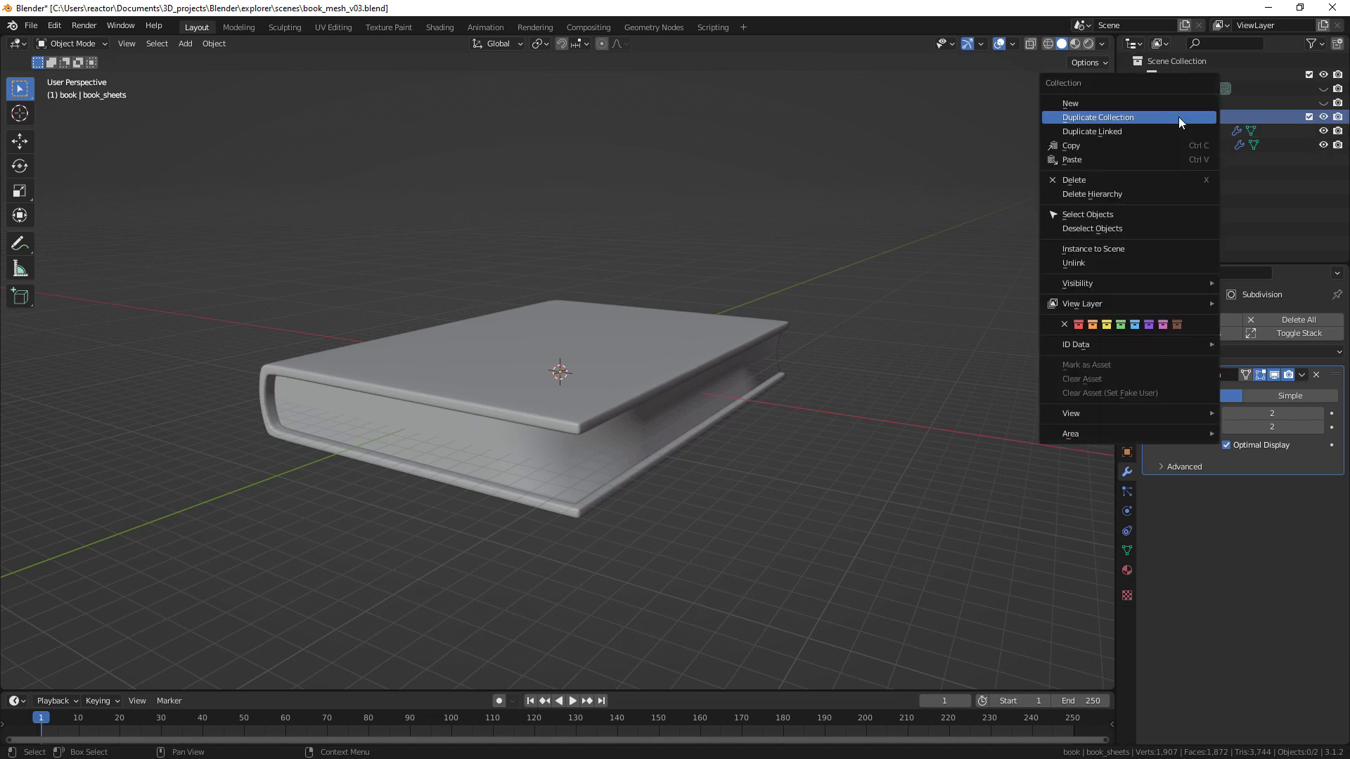
left_click(1140, 119)
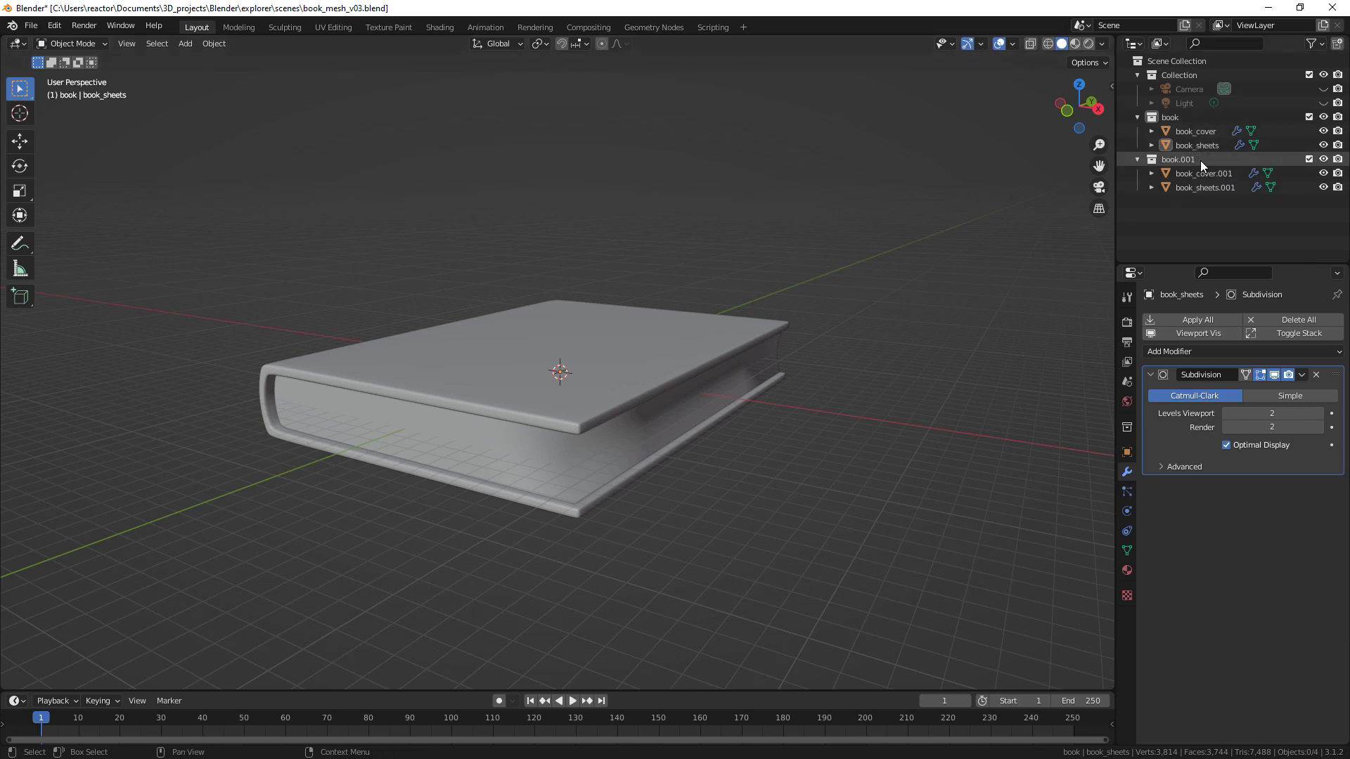
Hide the original book collection in the viewport and make its duplicate, book.001, the active collection
left_click(1191, 120)
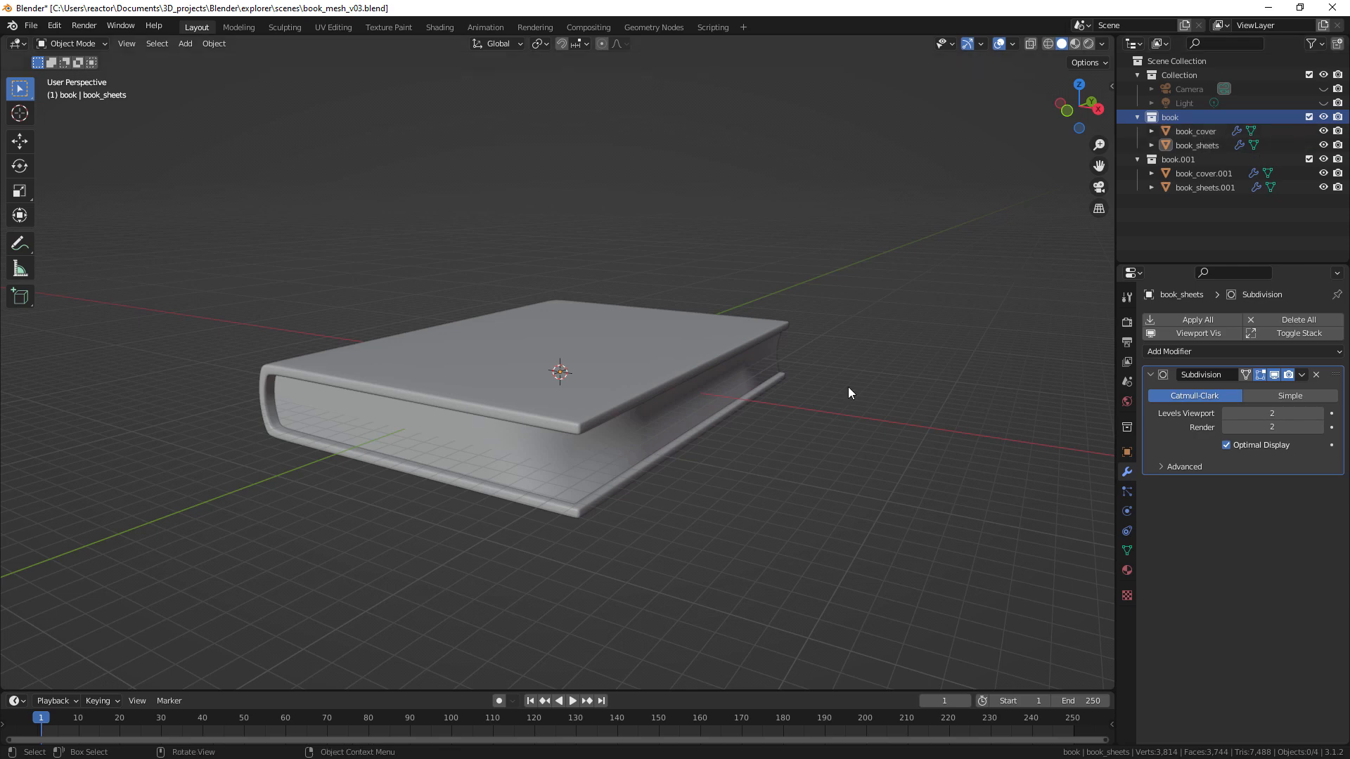
left_click(1324, 117)
left_click(1178, 160)
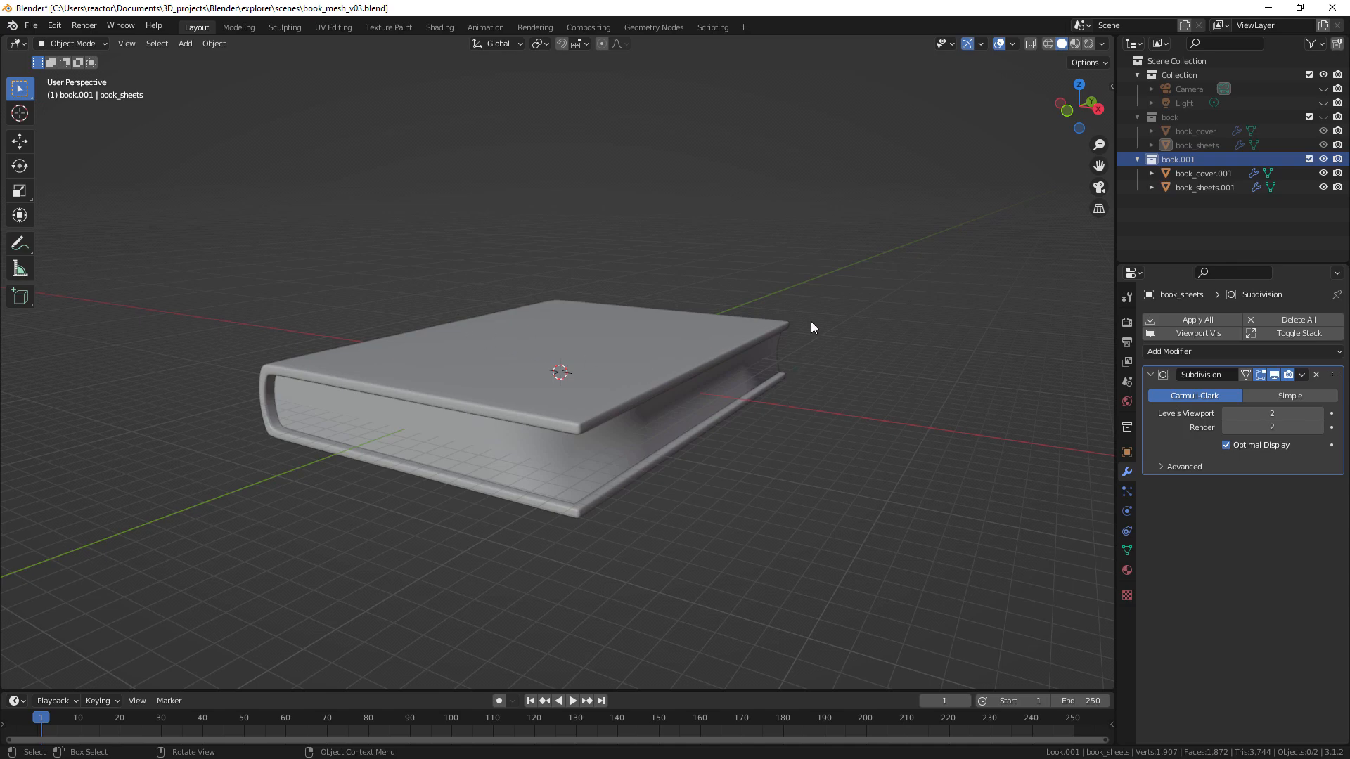
Put the duplicated cover and sheets into Edit Mode together with vertex selection, seen from the top view
middle_click_drag(729, 324, 759, 381)
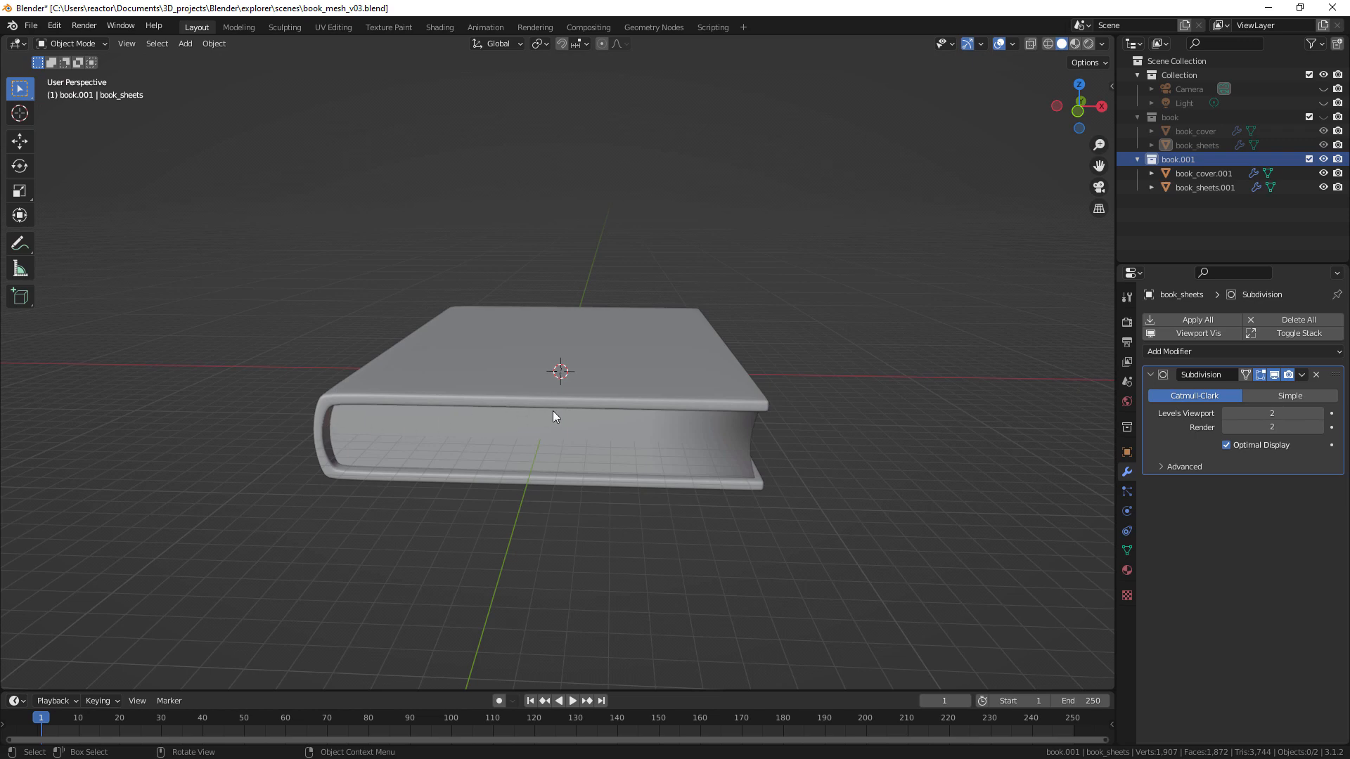
middle_click_drag(732, 326, 635, 340)
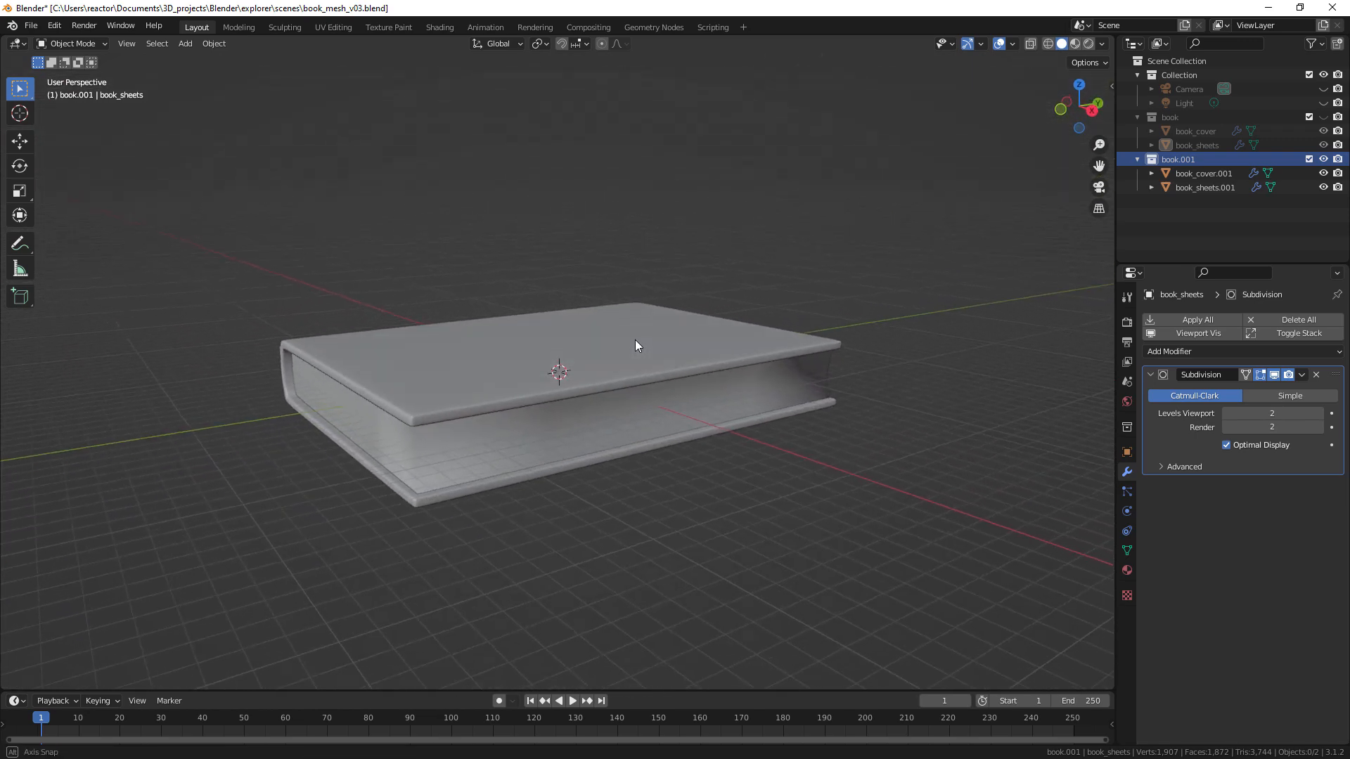
left_click(1201, 187)
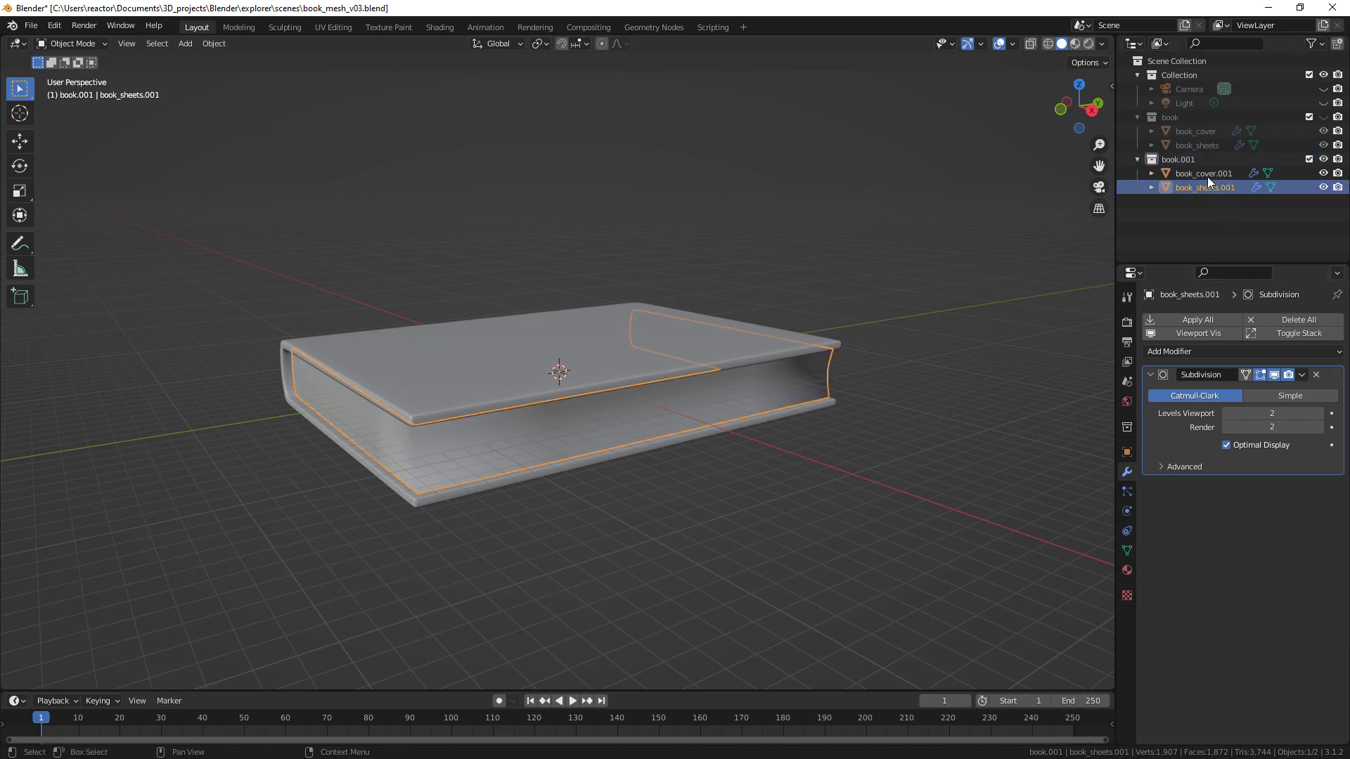
left_click(1208, 176, "shift")
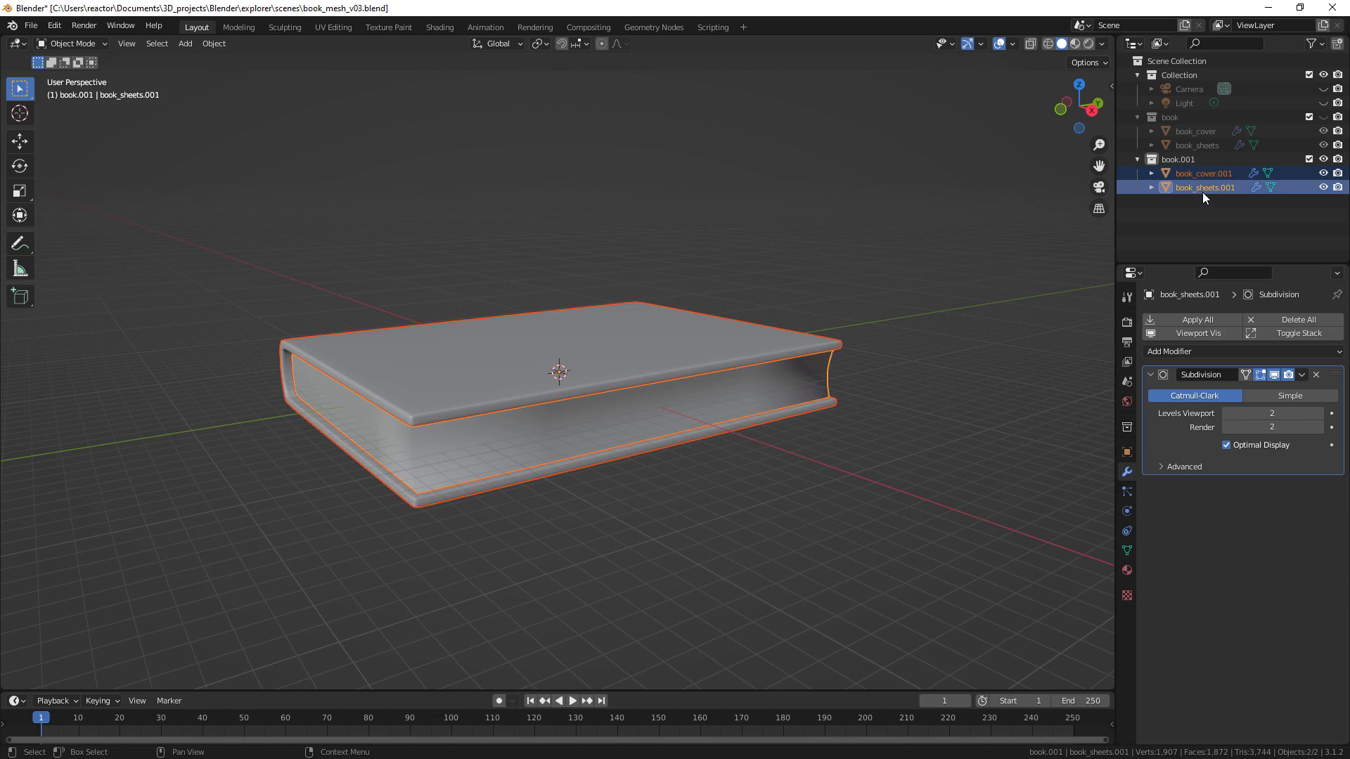
left_click(891, 303)
left_click_drag(893, 260, 751, 504)
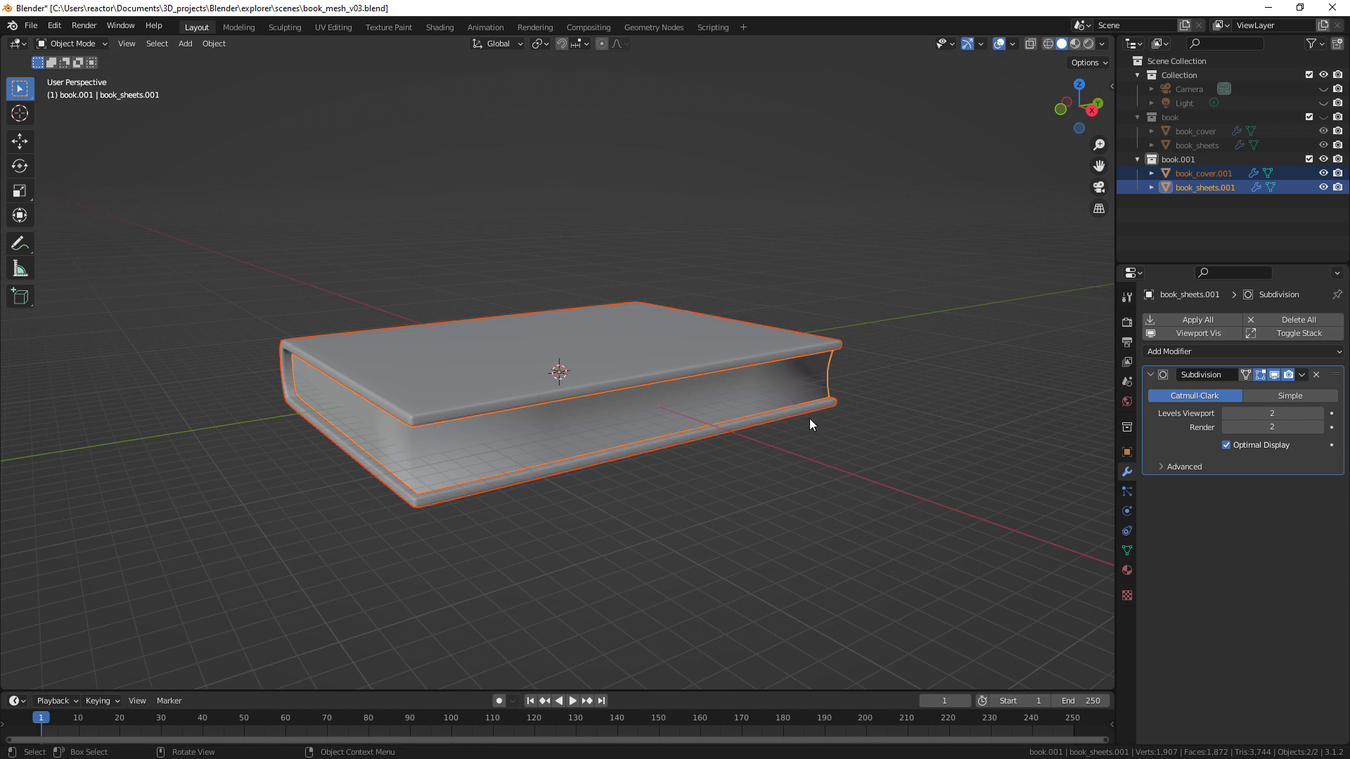
key("Tab")
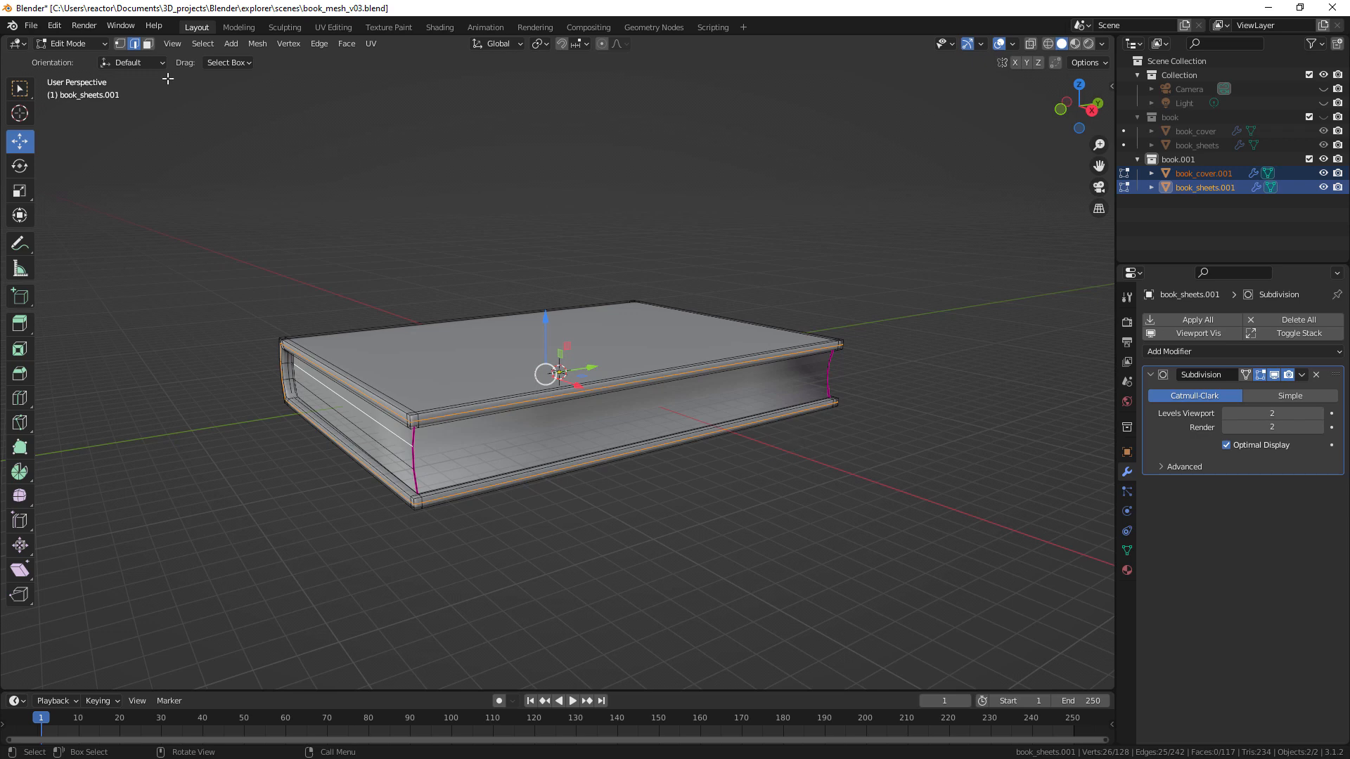
left_click(120, 44)
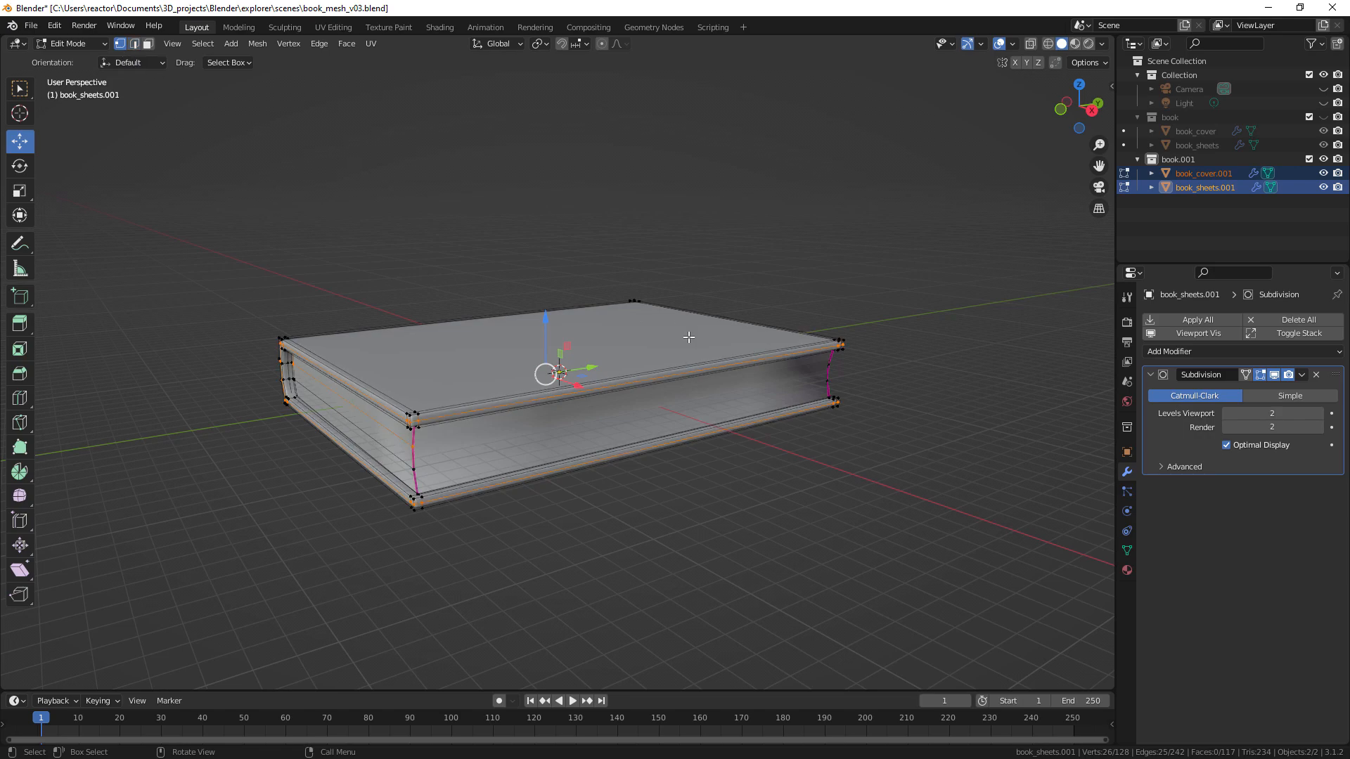
middle_click_drag(677, 365, 651, 413)
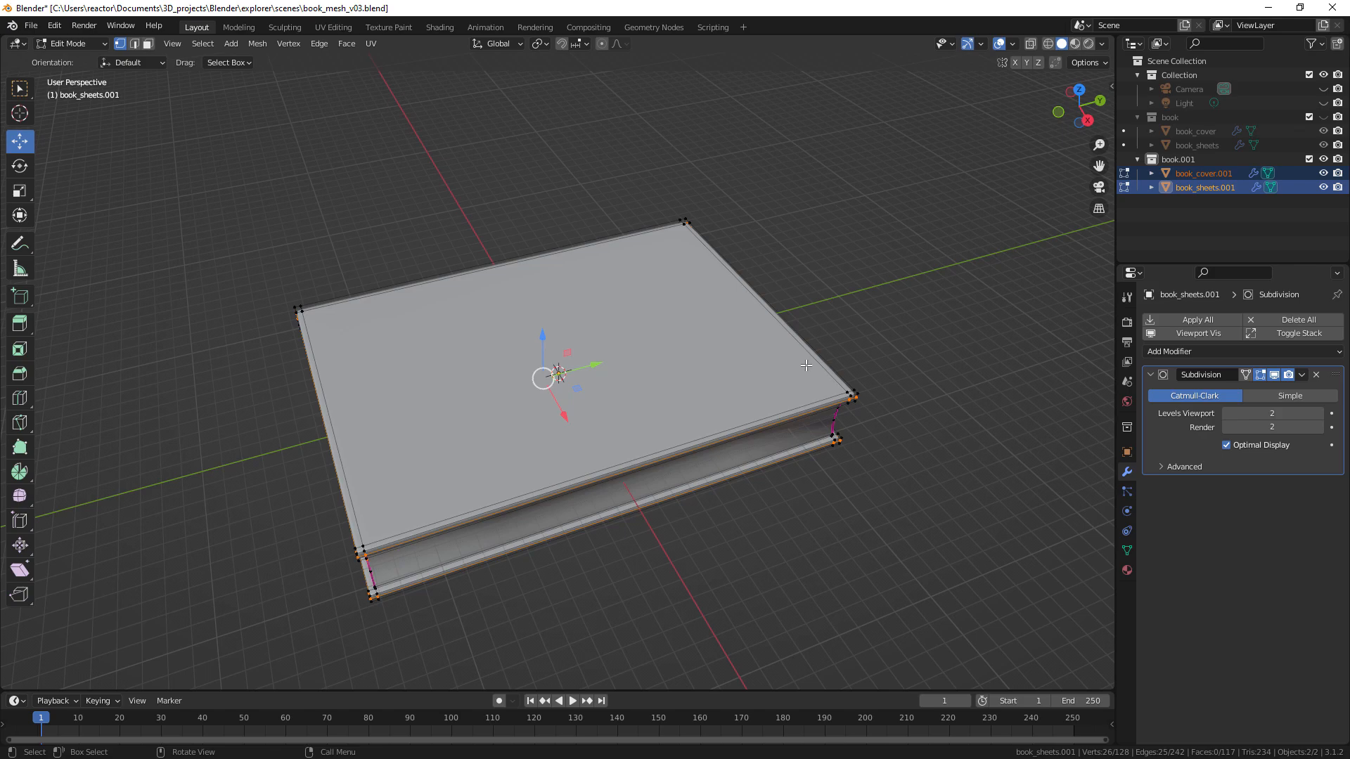
key("KP_7")
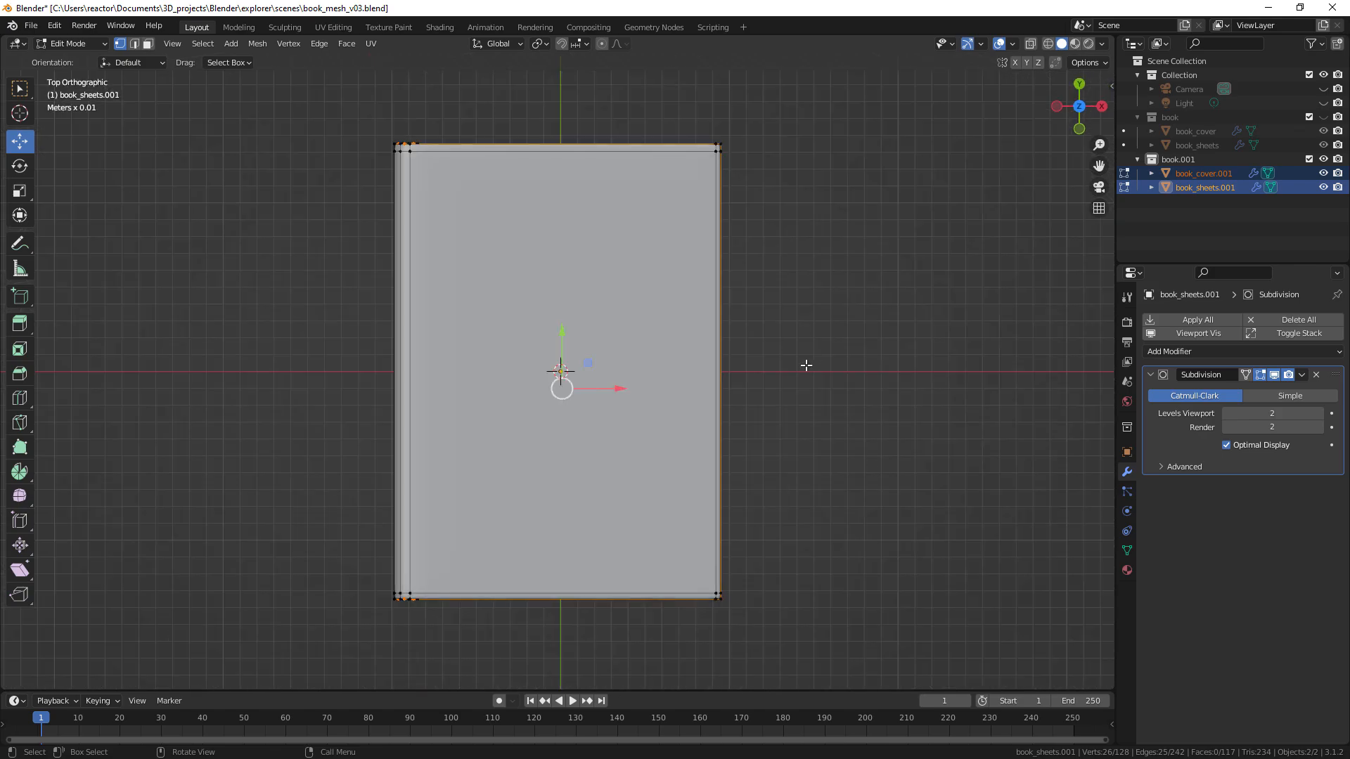
left_click_drag(795, 112, 189, 197)
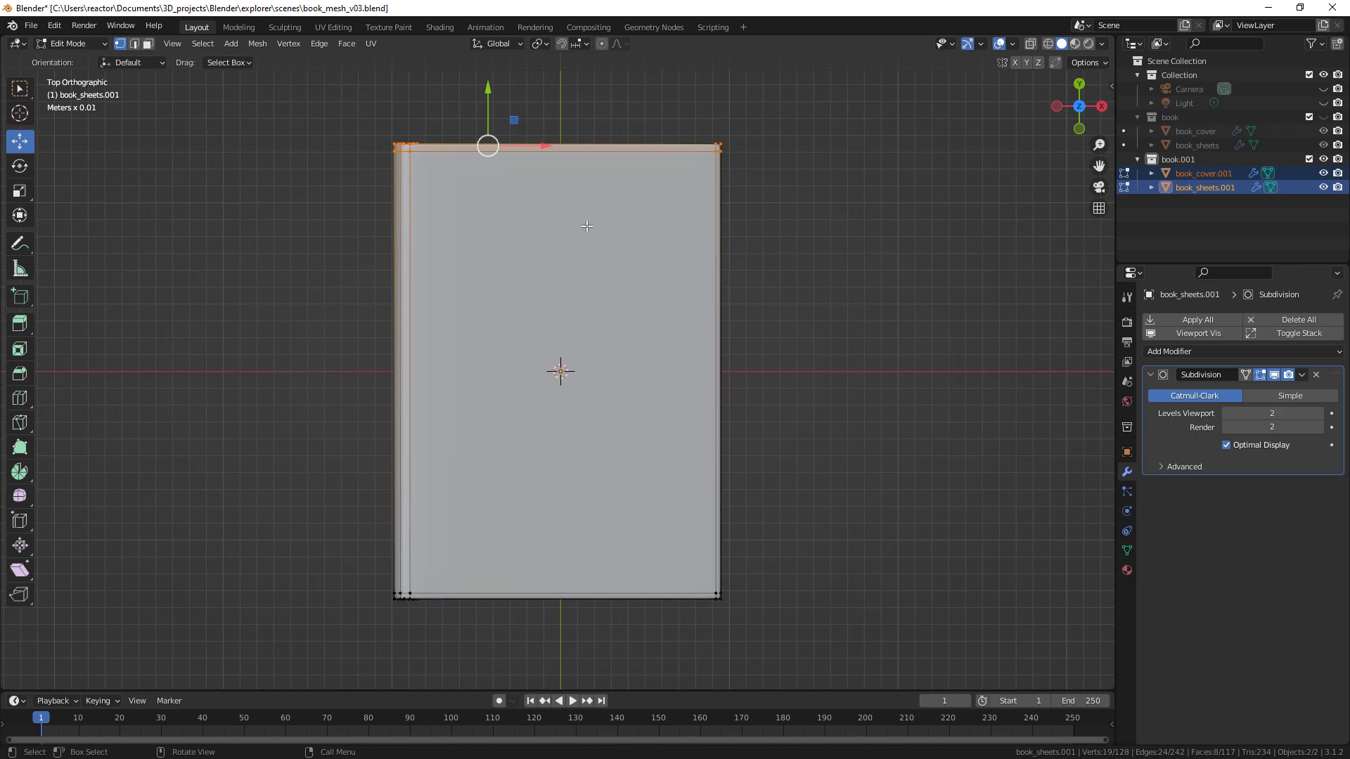
left_click_drag(488, 141, 501, 223)
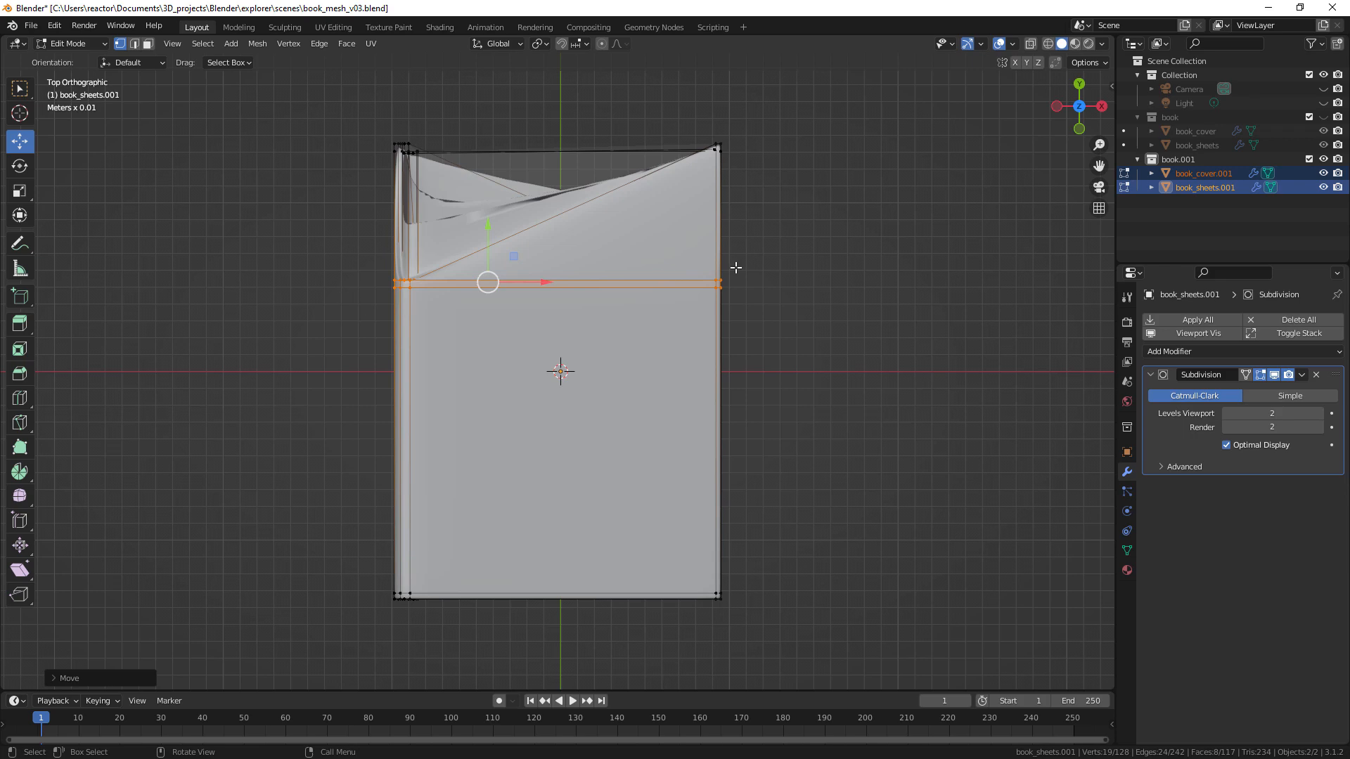
key("ctrl+z")
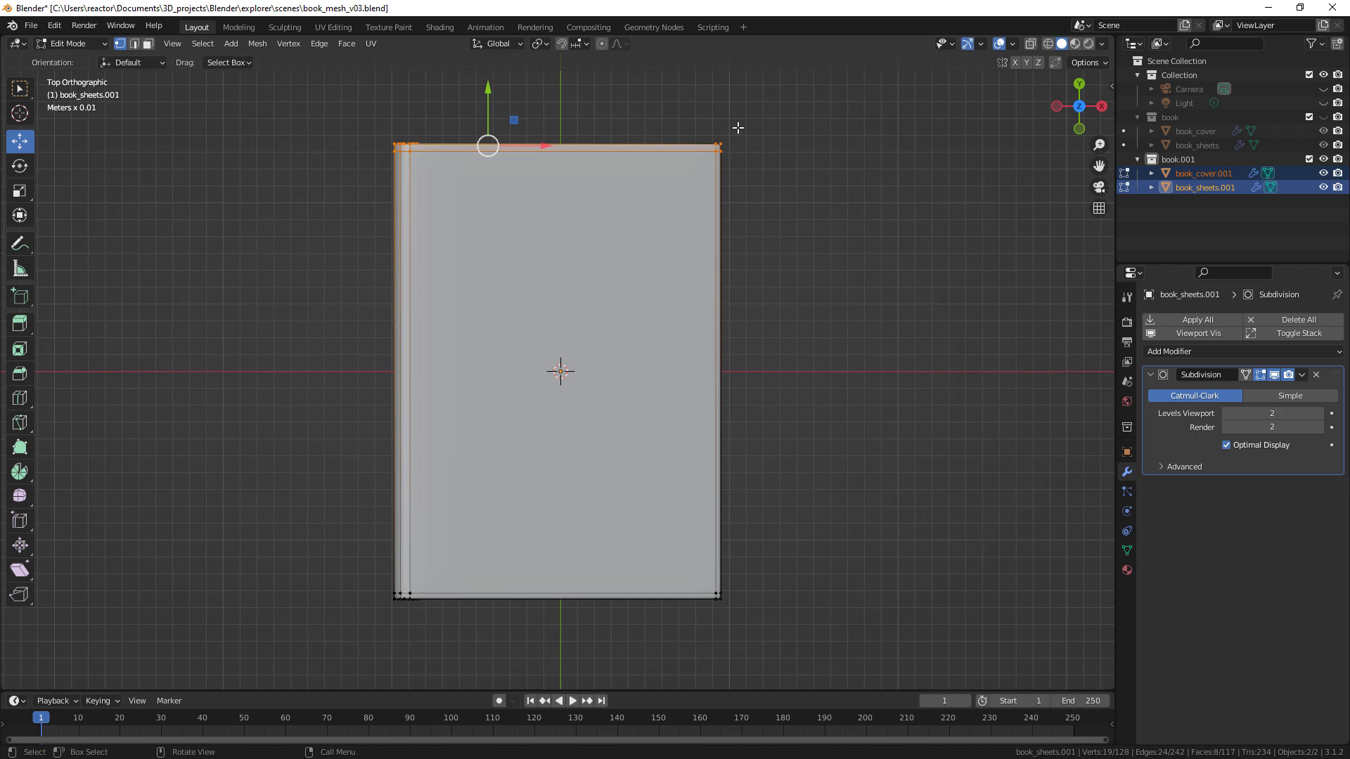
Select all vertices through the mesh at the book's +Y end using X-ray in solid shading, and move them inward along Y
left_click(1051, 47)
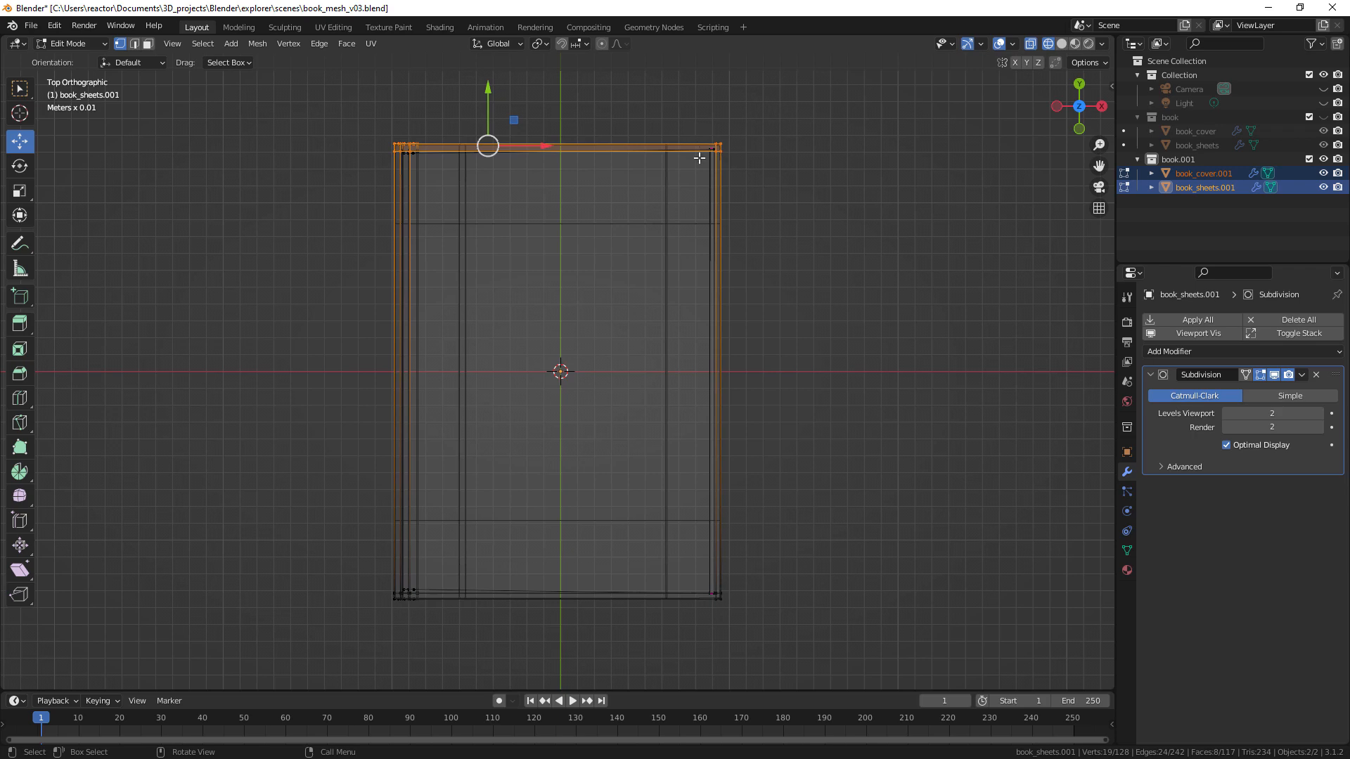
left_click_drag(779, 134, 309, 193)
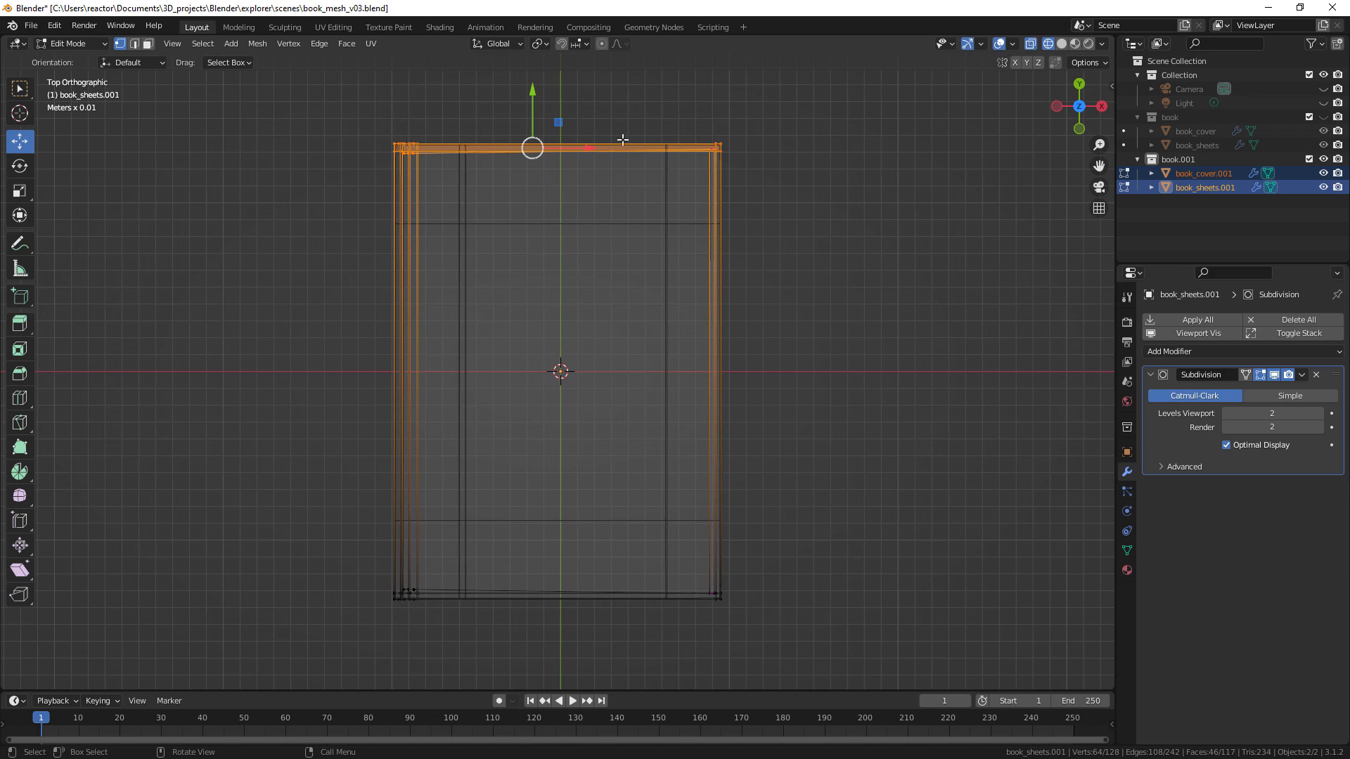
left_click_drag(739, 116, 347, 196)
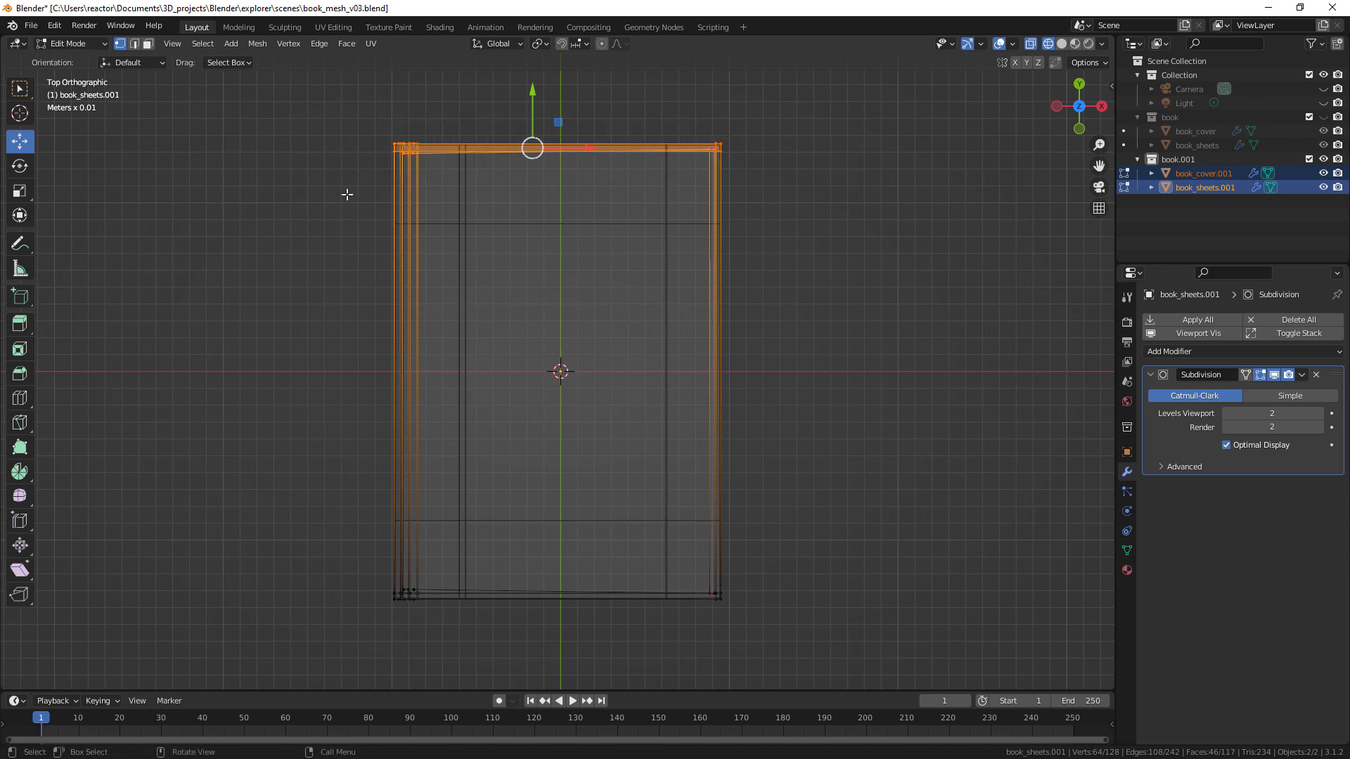
left_click(1062, 45)
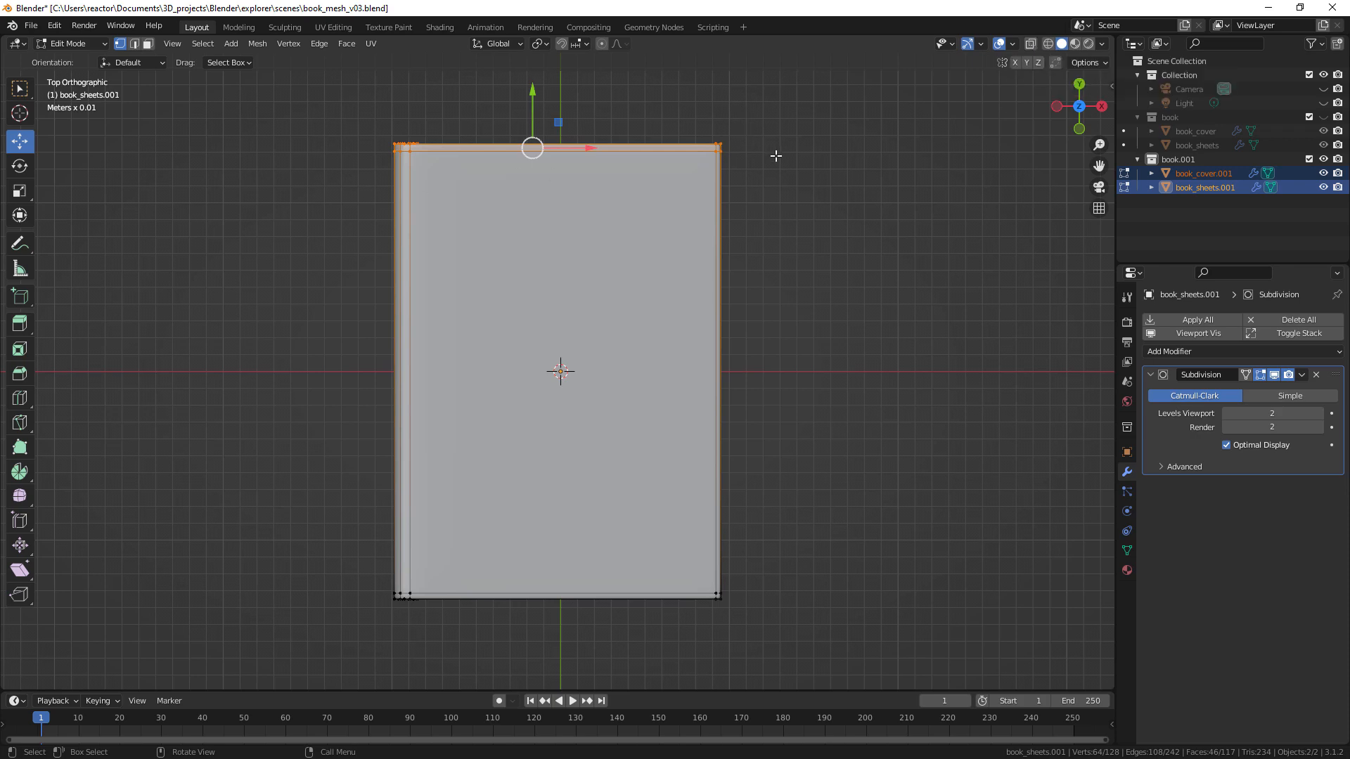
key("alt+z")
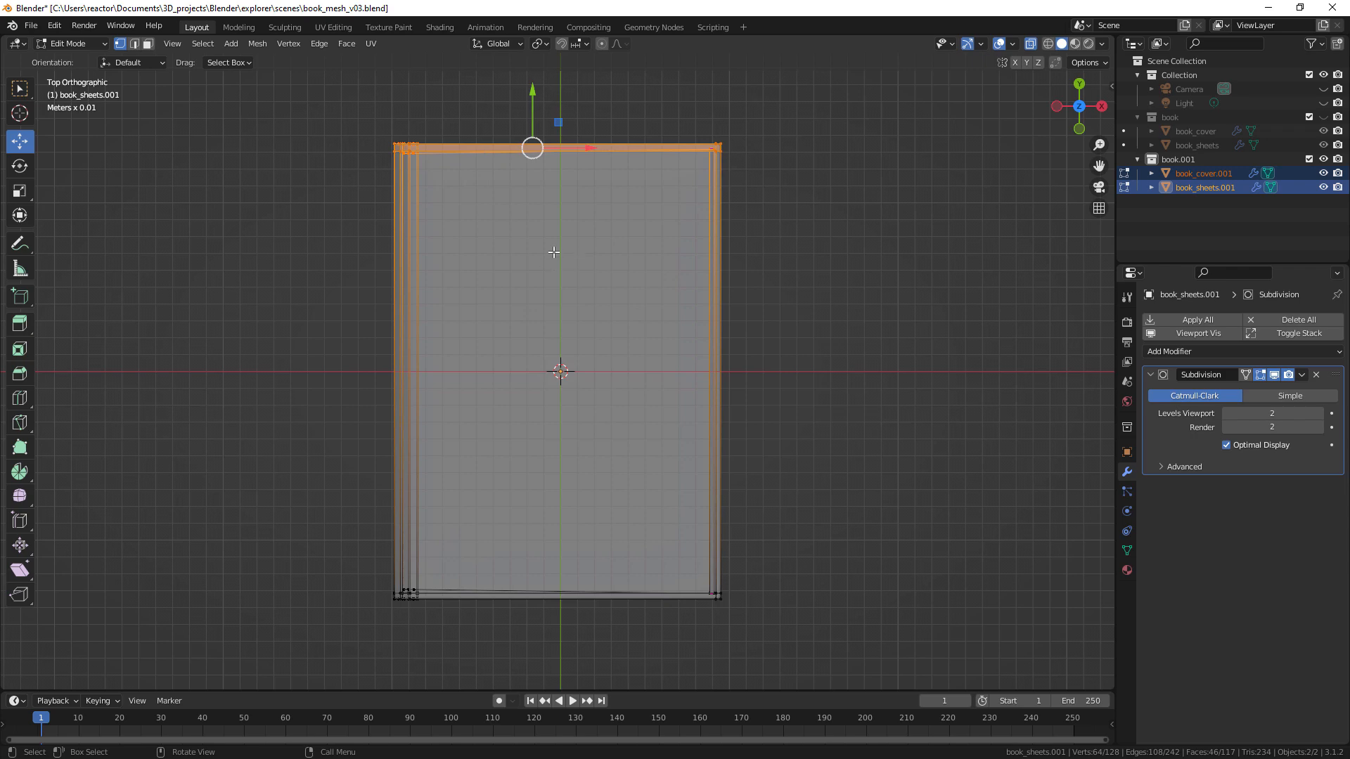
left_click_drag(532, 99, 535, 161)
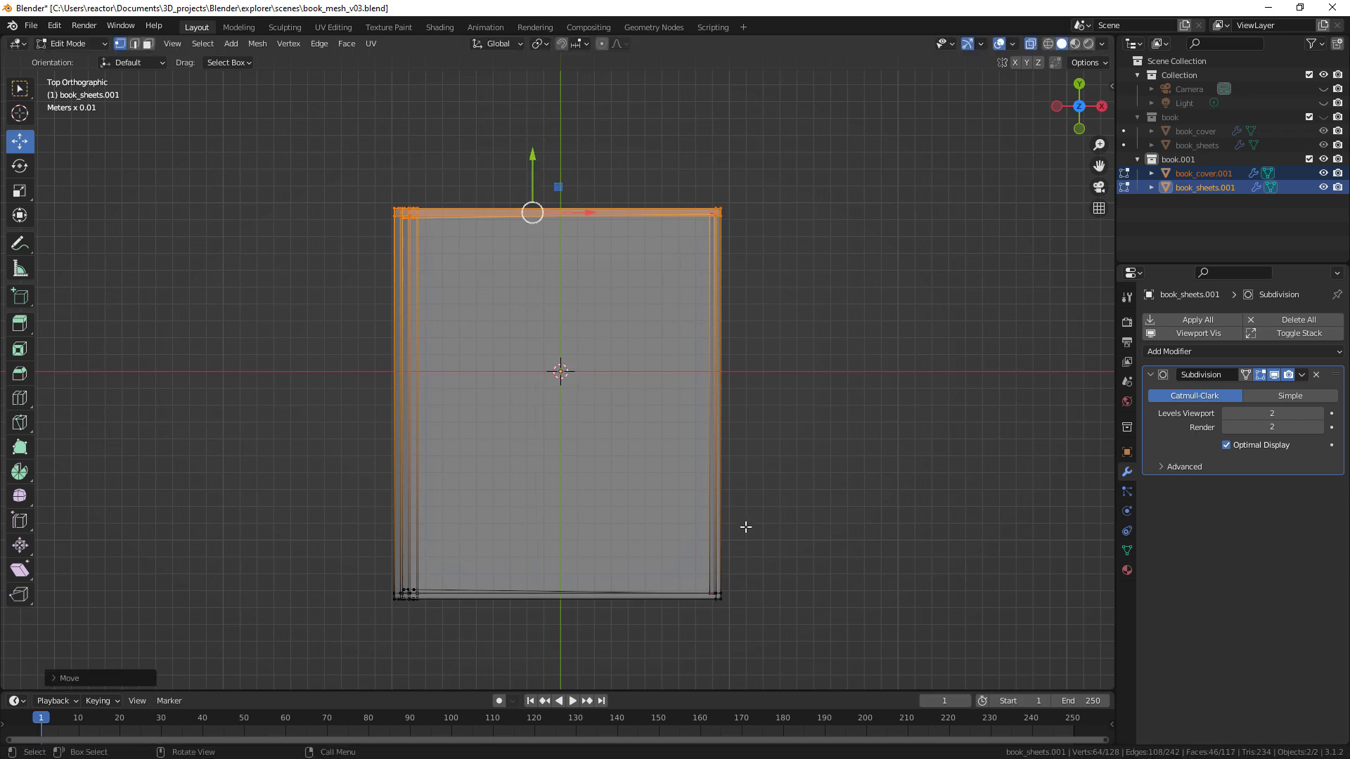
Move all vertices at the book's -Y end inward along Y to shorten the book further, and turn X-ray off
left_click_drag(756, 518, 348, 648)
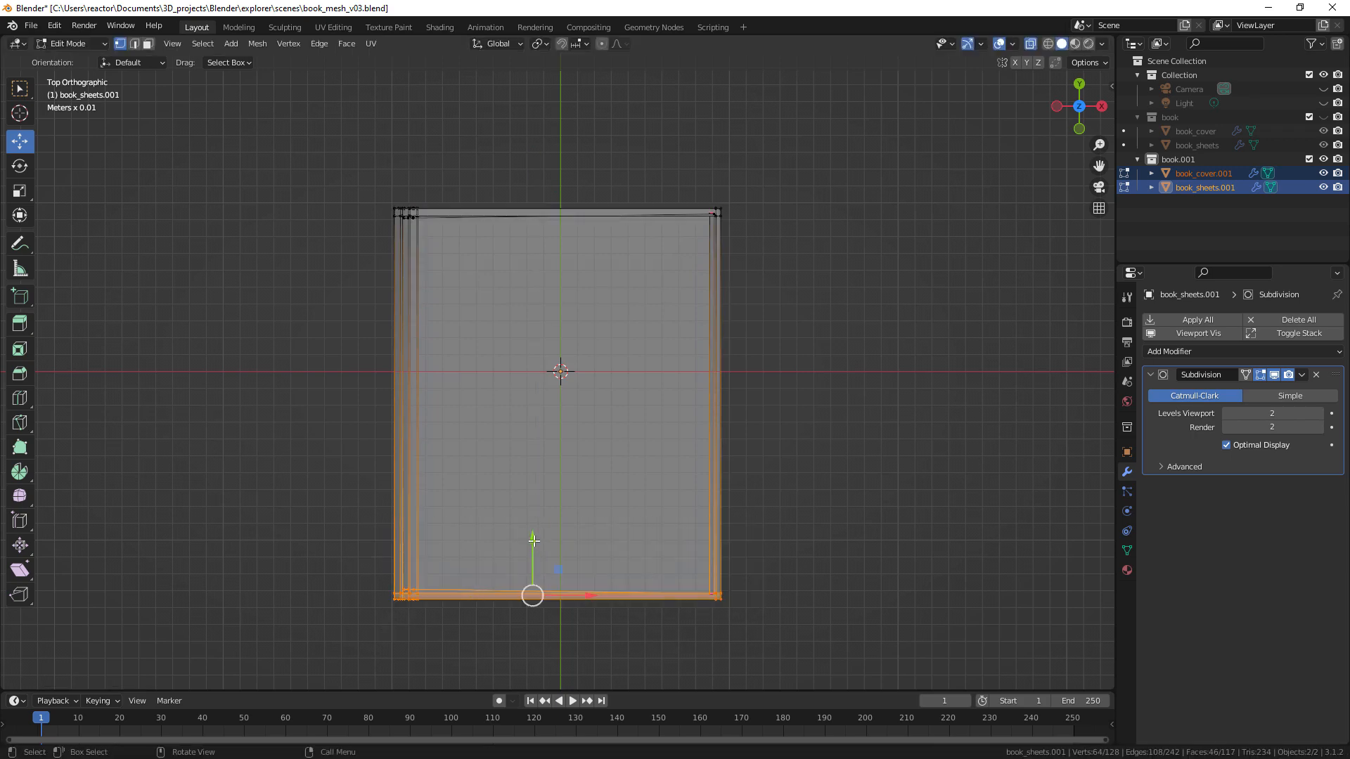
left_click_drag(534, 546, 544, 447)
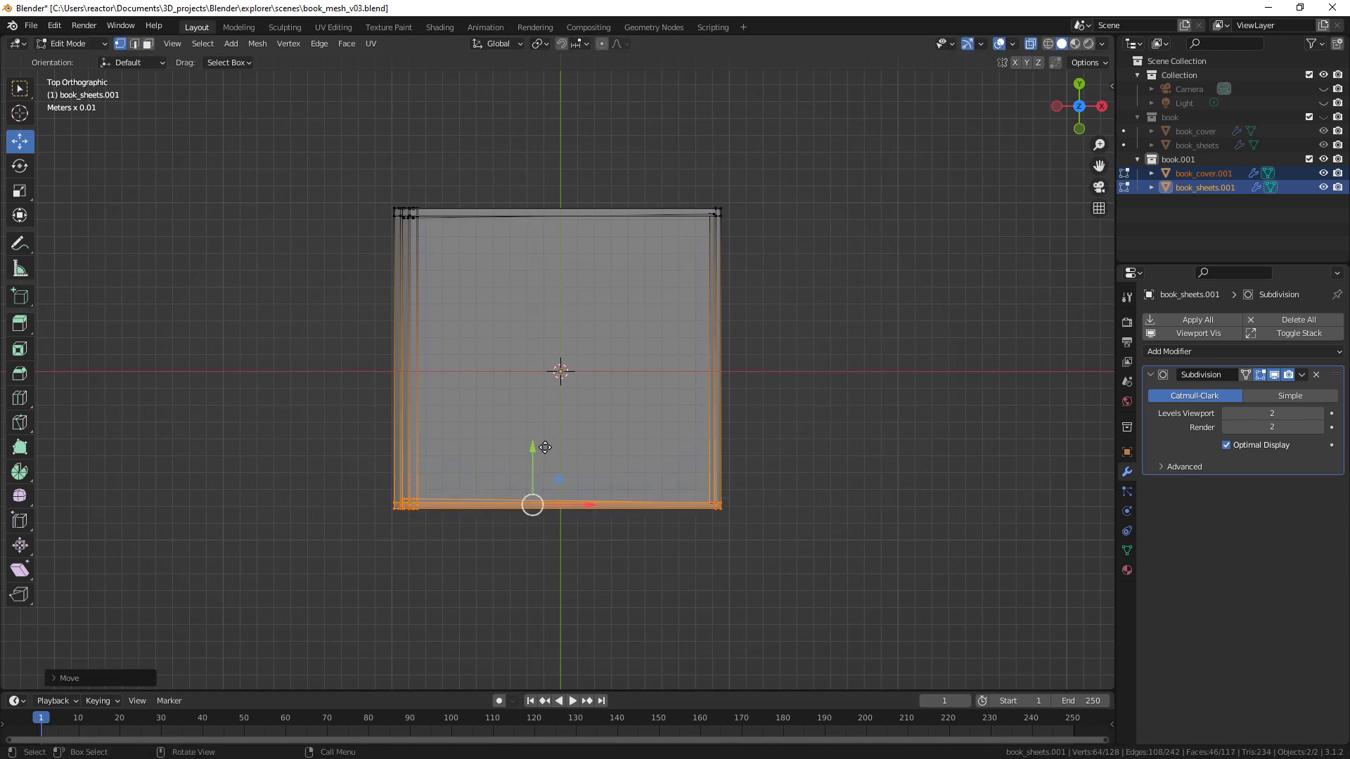
middle_click_drag(545, 447, 688, 352)
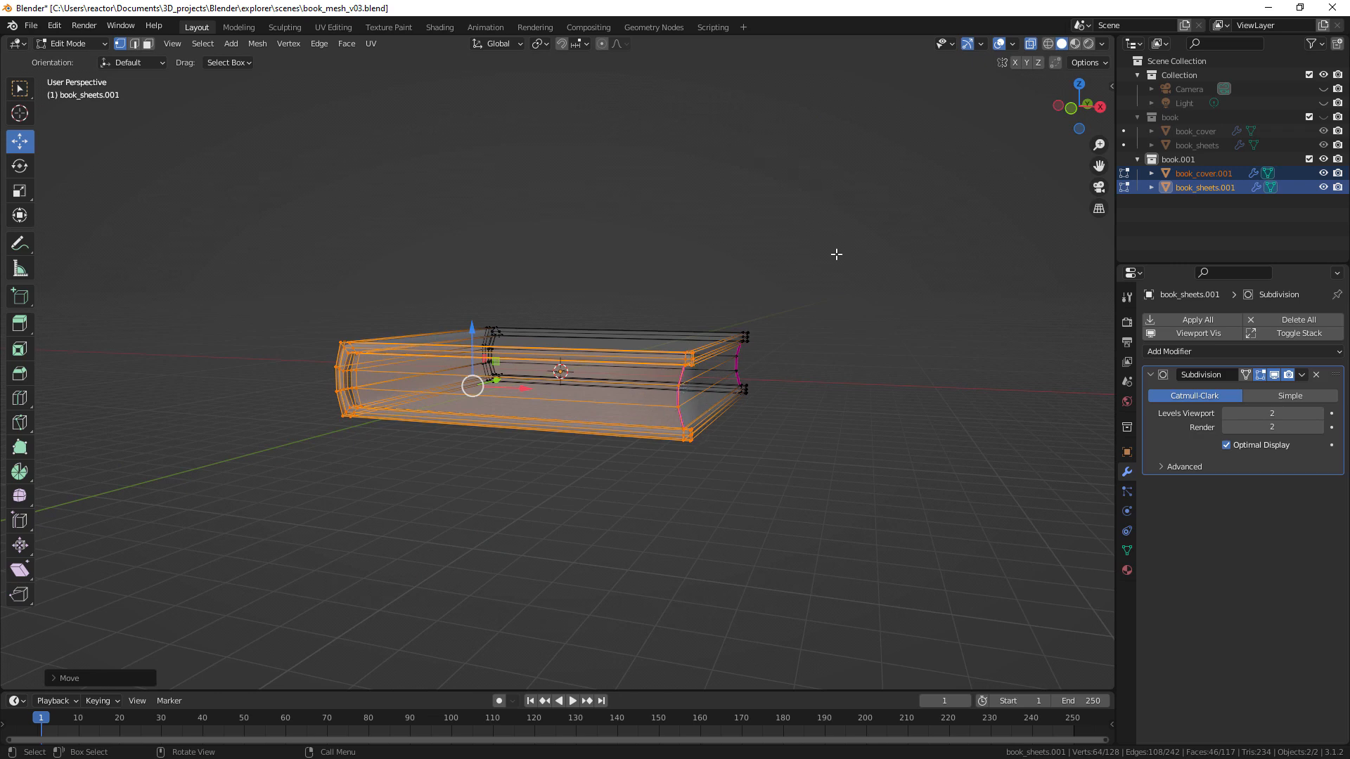
left_click(1031, 45)
scroll(679, 350, "up", 2)
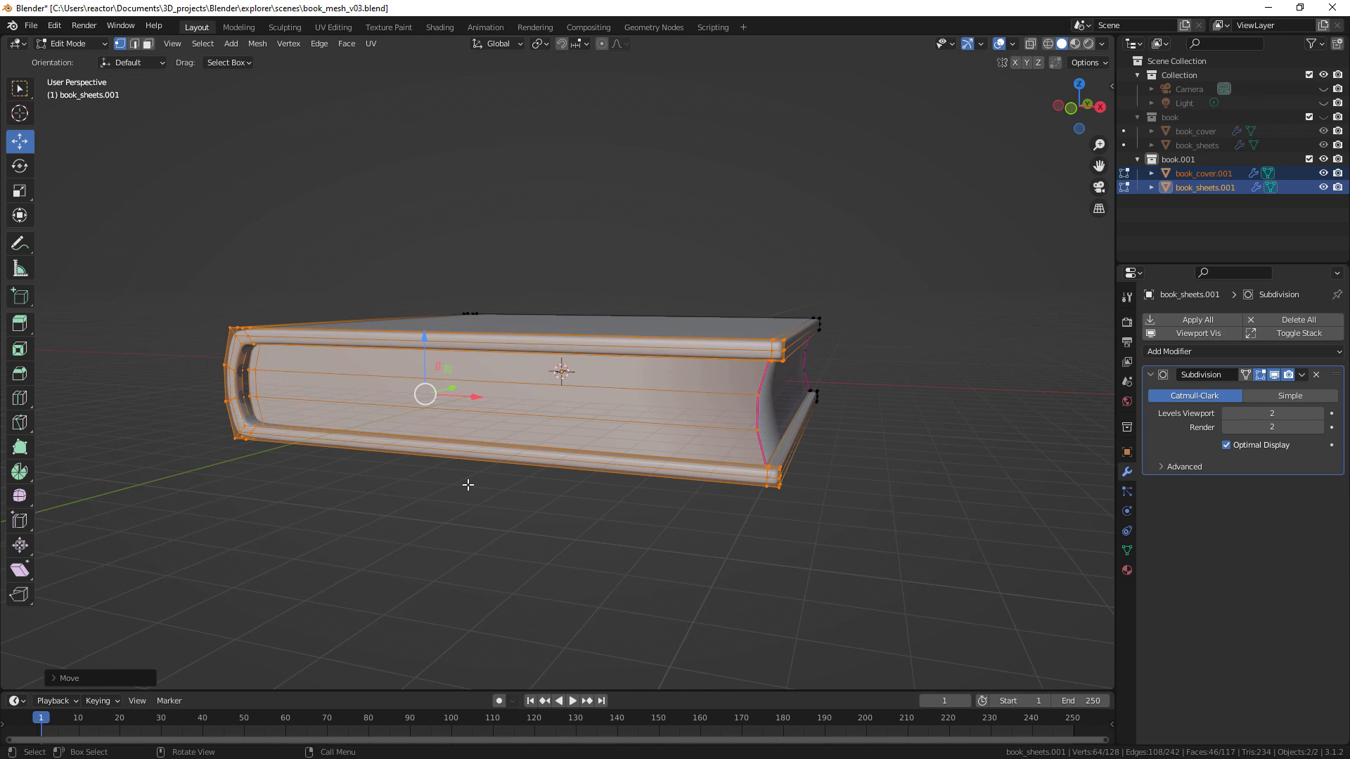
left_click(20, 190)
left_click_drag(904, 240, 152, 580)
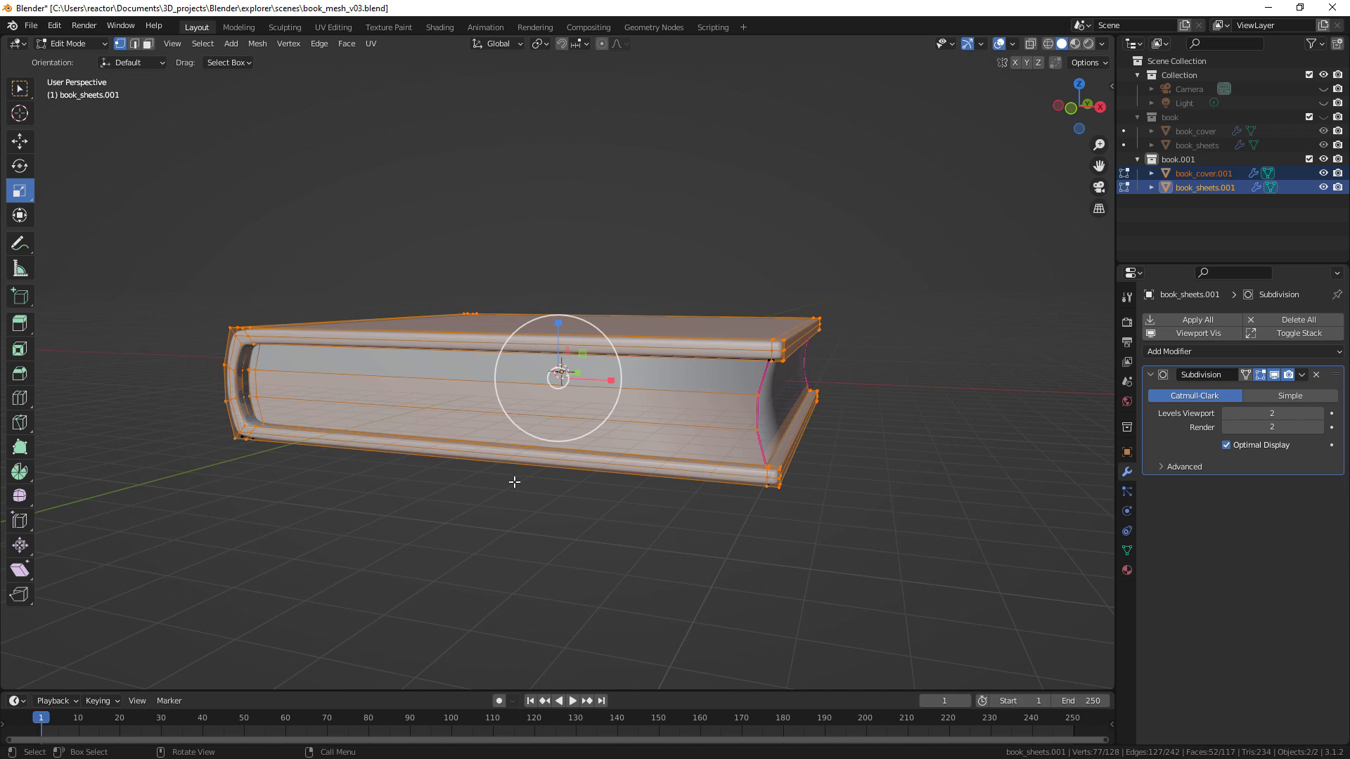
left_click(28, 142)
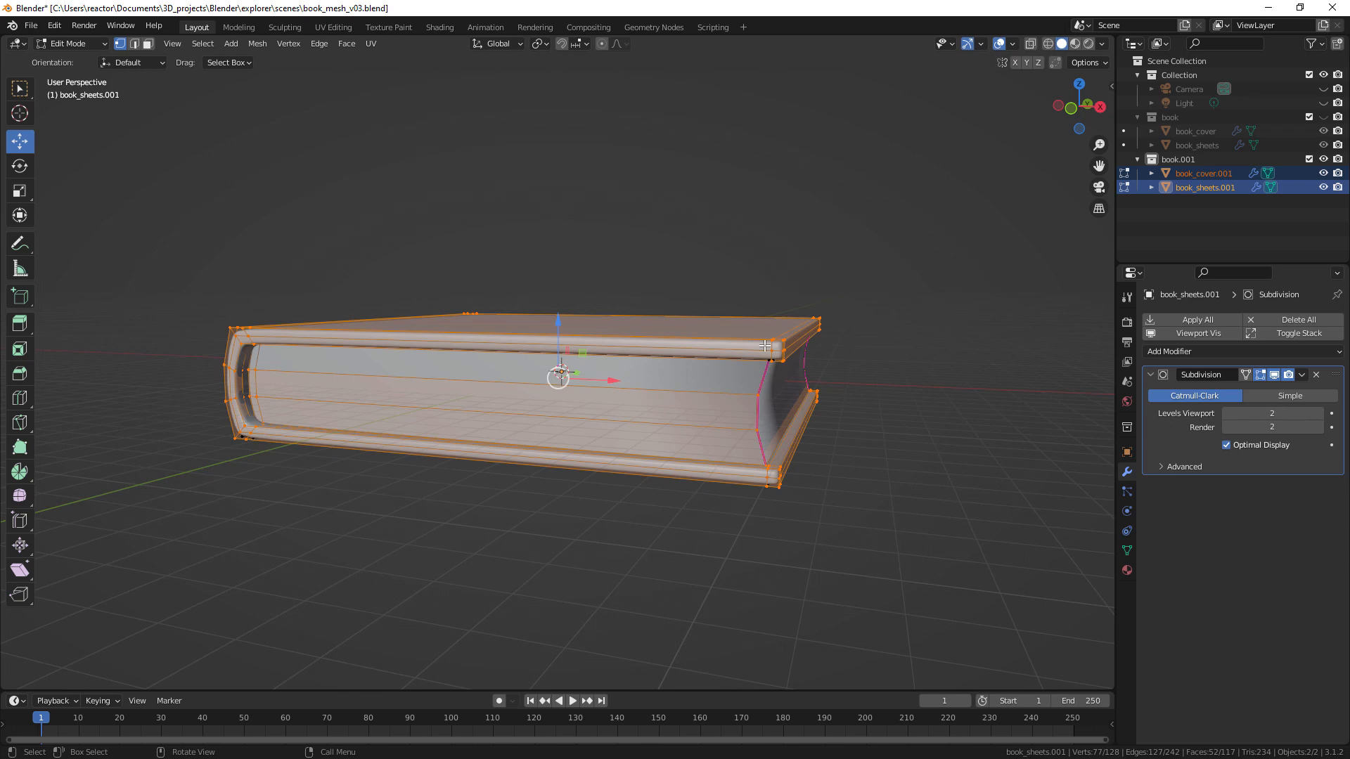
In front view with X-ray on, select all vertices of the book's upper half and move them slightly up along Z
key("KP_1")
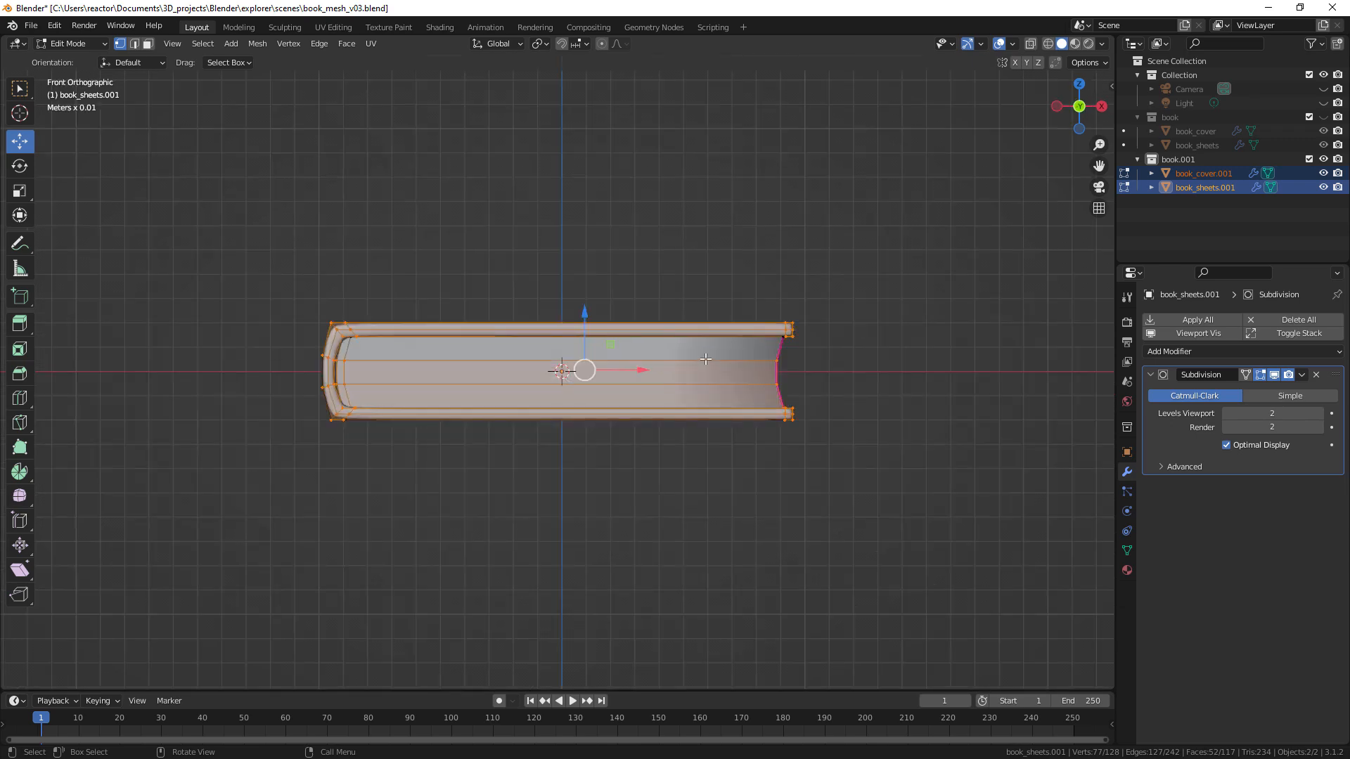
scroll(707, 365, "up", 1)
scroll(708, 365, "up", 1)
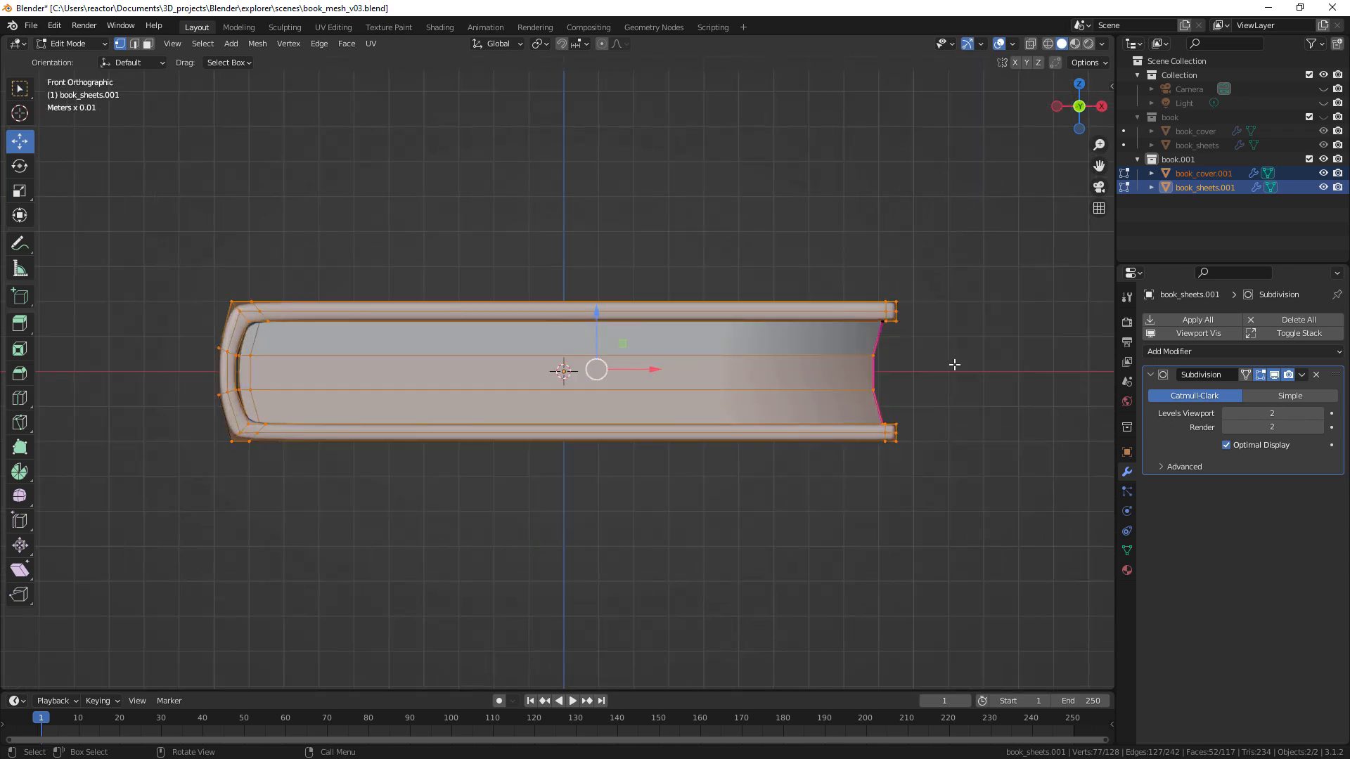
left_click_drag(954, 350, 868, 256)
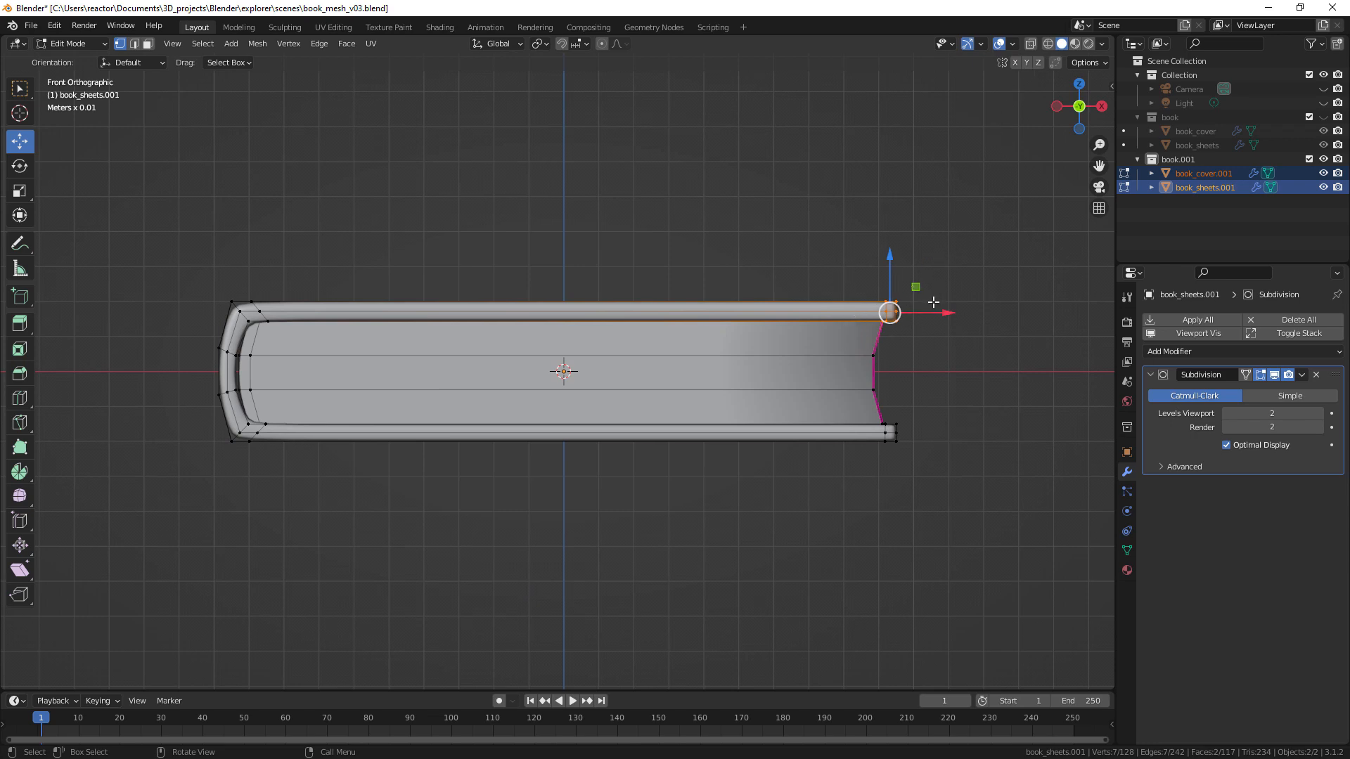
key("alt+z")
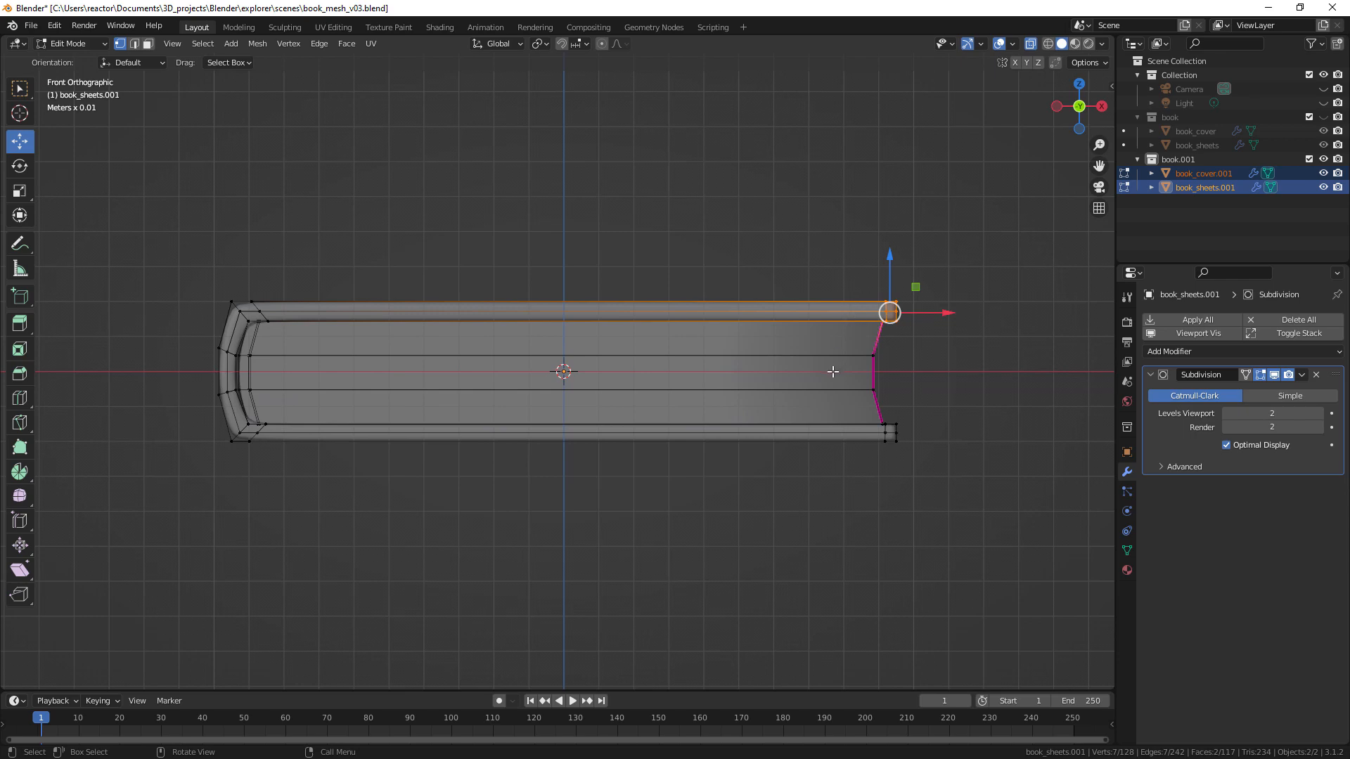
left_click_drag(954, 267, 178, 374)
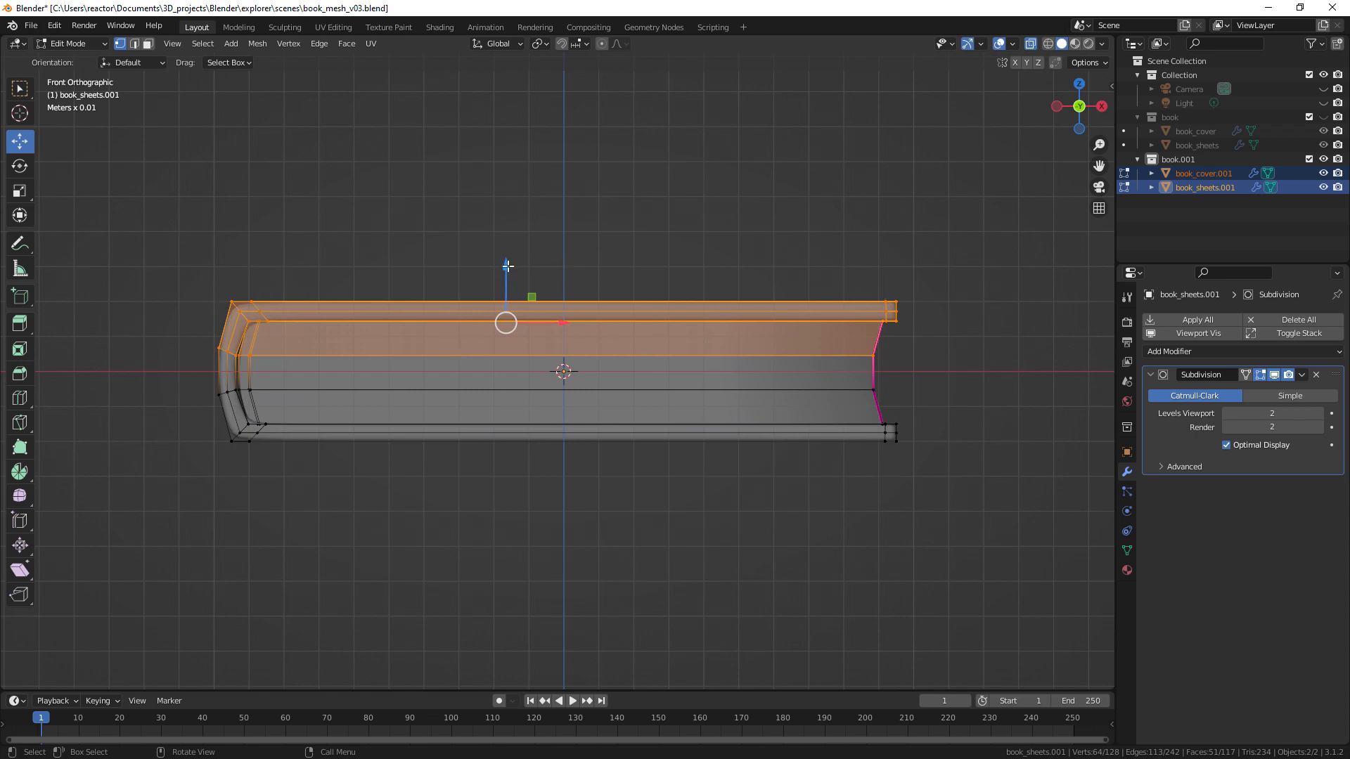
left_click_drag(507, 266, 508, 235)
Select all vertices of the book's lower half, move them down along Z to thicken it, turn X-ray off and return to Object Mode
left_click_drag(928, 372, 179, 492)
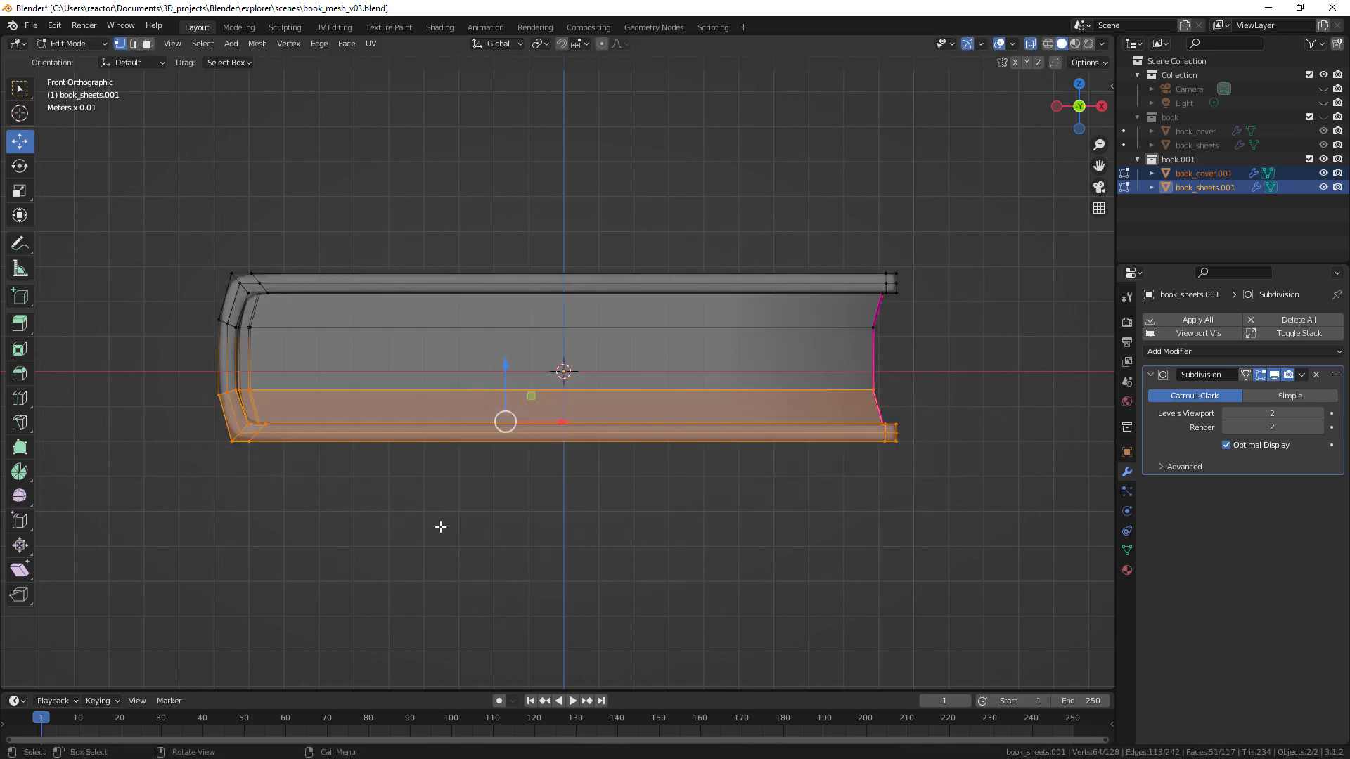
left_click_drag(507, 366, 510, 389)
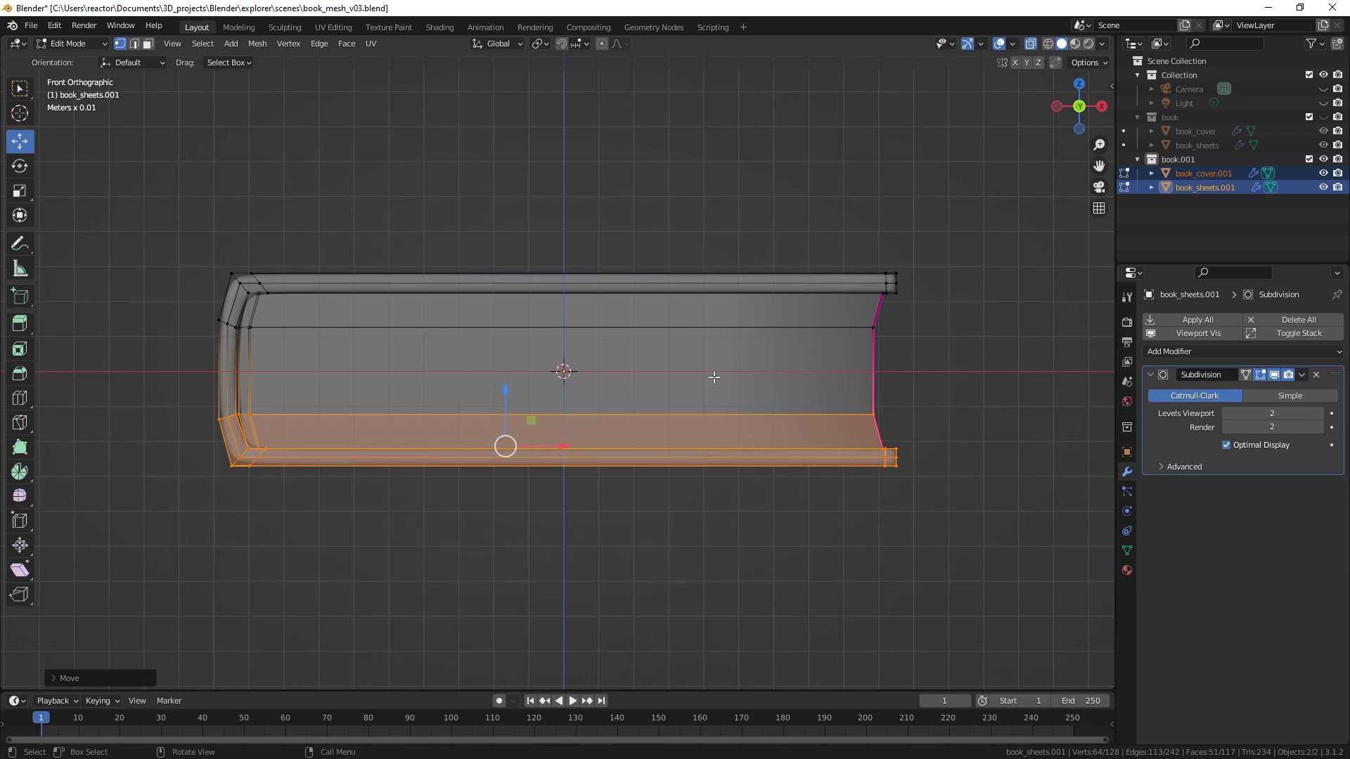
middle_click_drag(622, 377, 609, 391)
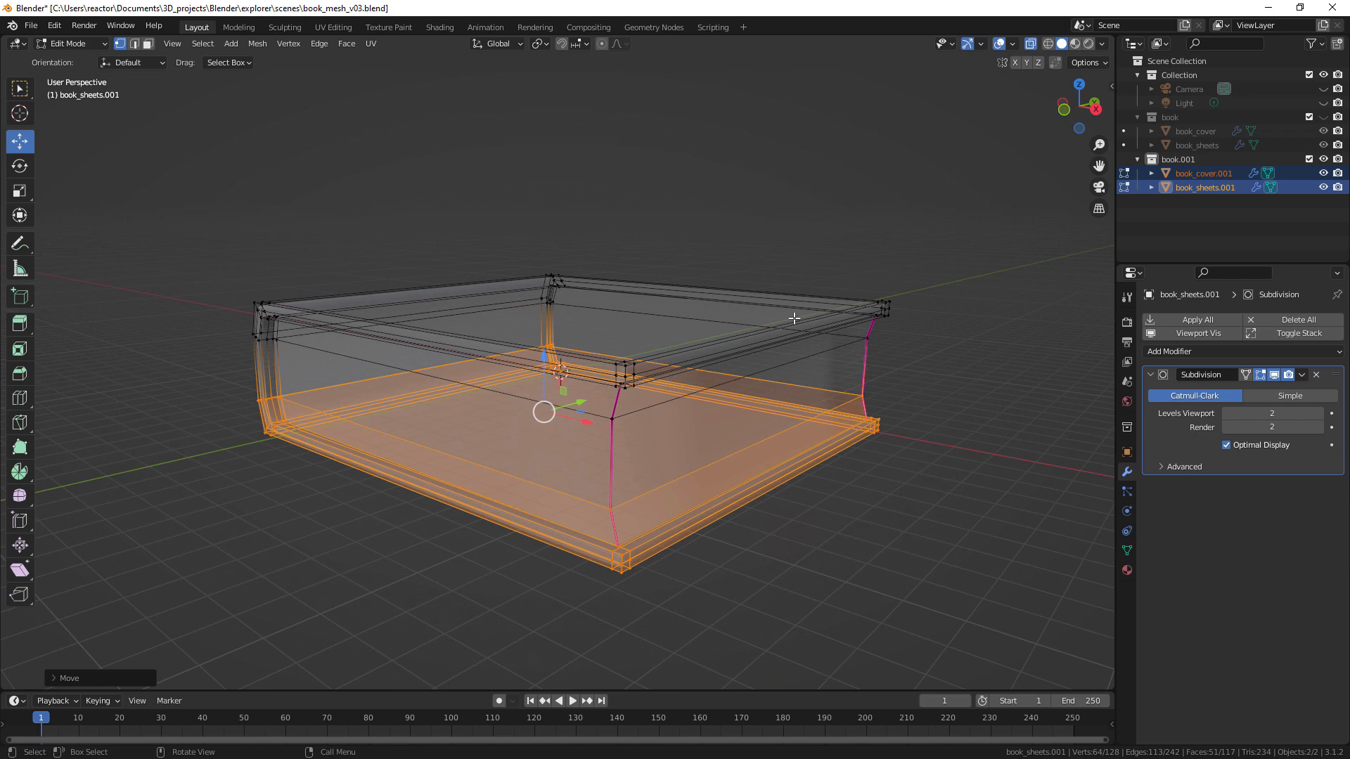
key("alt+z")
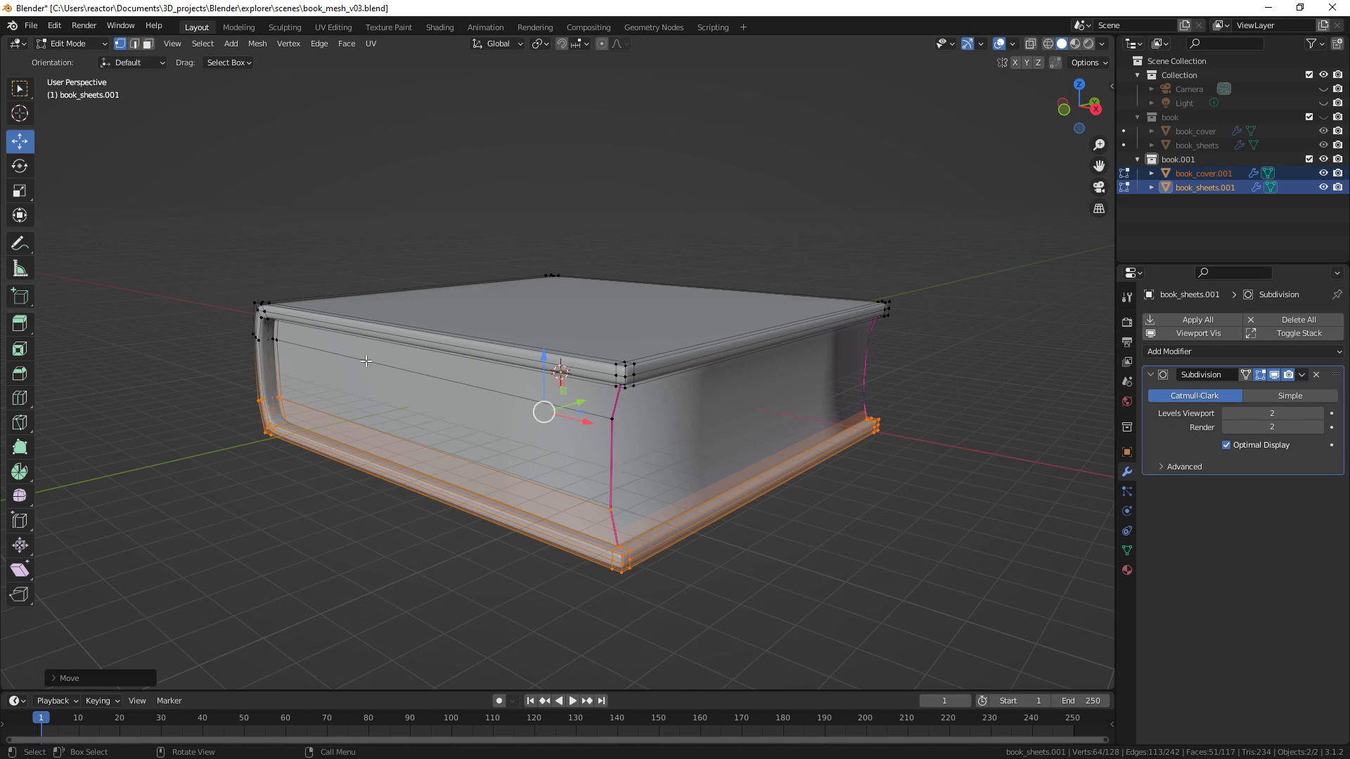
middle_click_drag(366, 360, 650, 271)
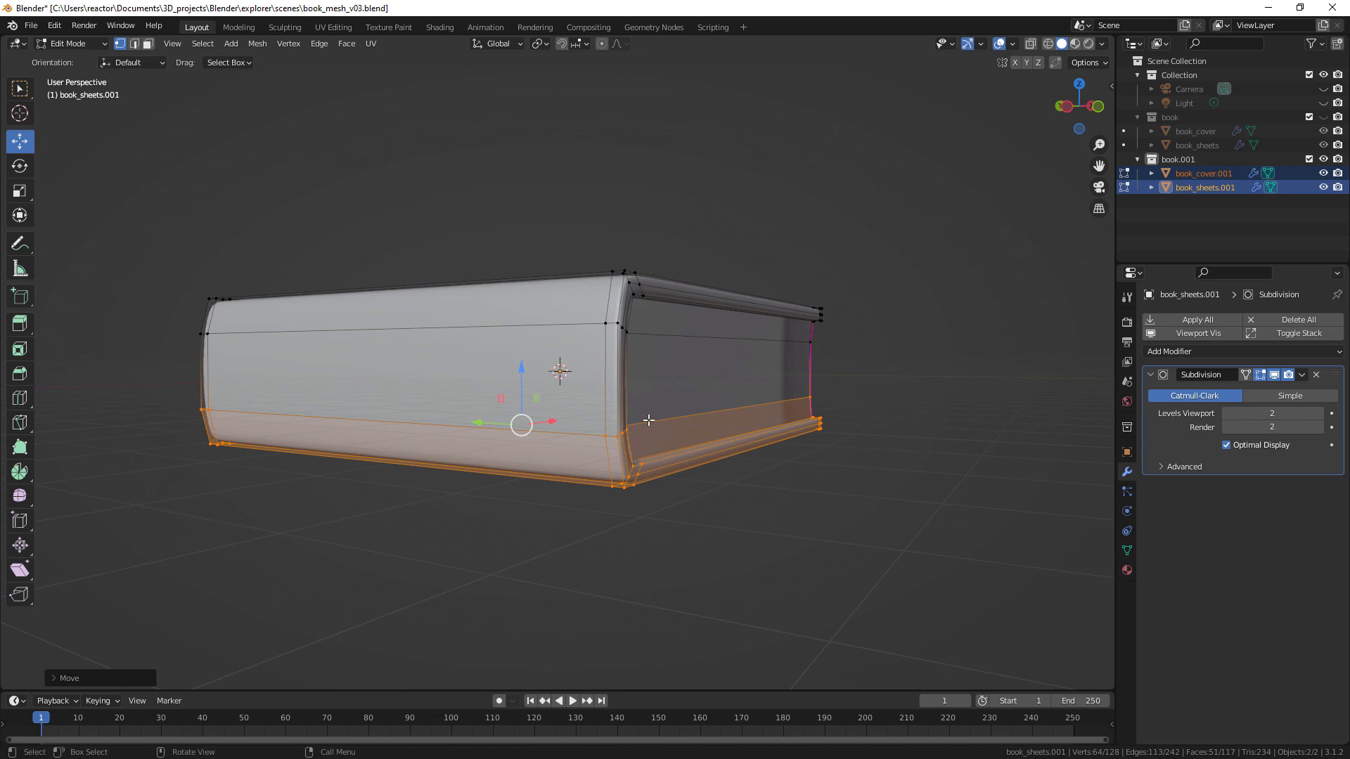
middle_click_drag(676, 406, 788, 320)
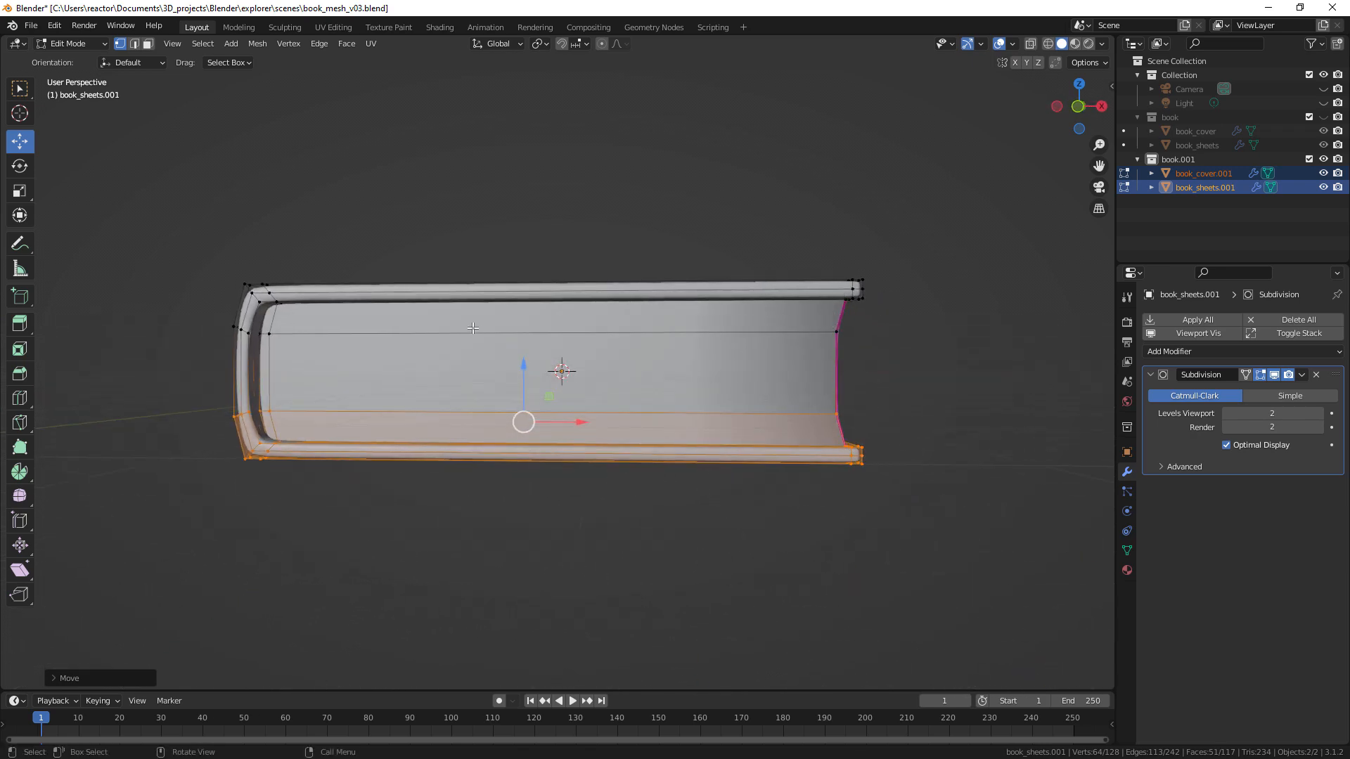
middle_click_drag(472, 329, 604, 385)
middle_click_drag(581, 512, 449, 343)
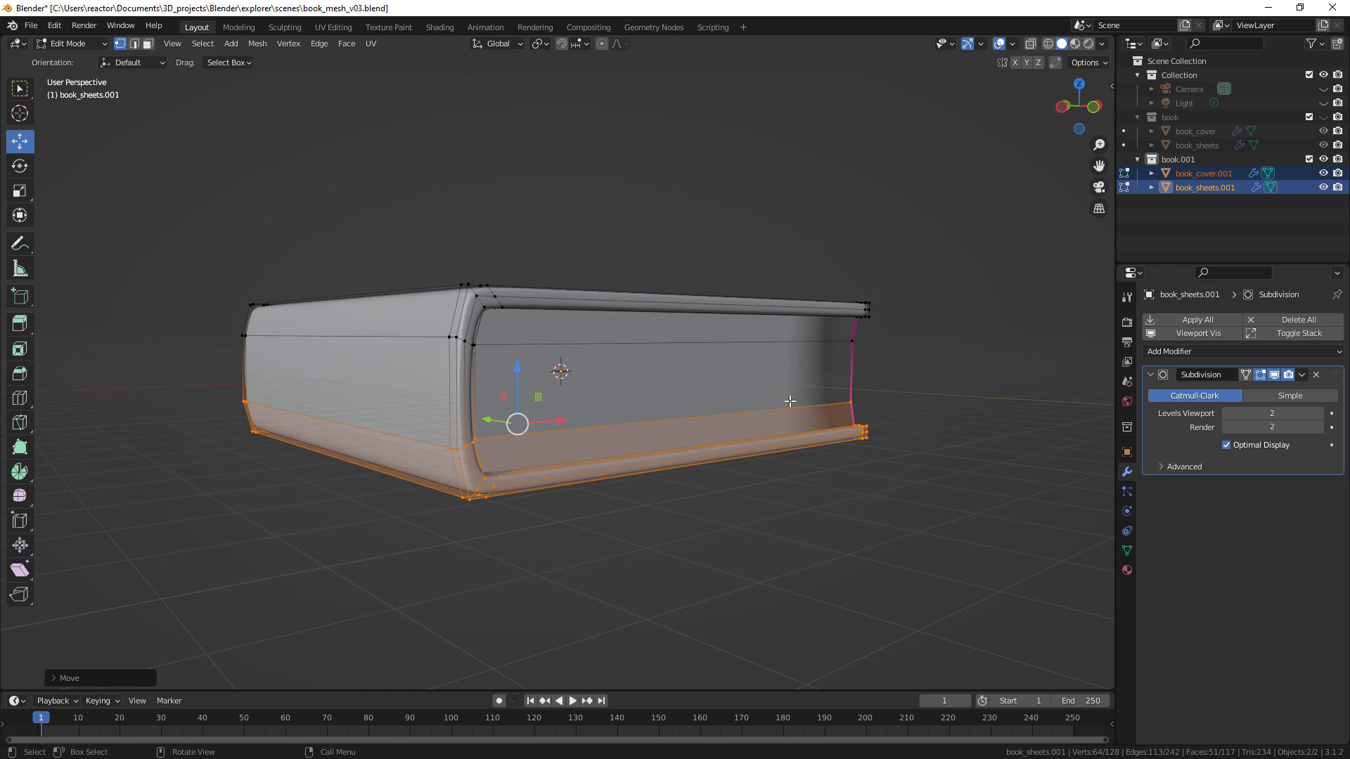
middle_click_drag(786, 401, 826, 487)
middle_click_drag(823, 350, 800, 353)
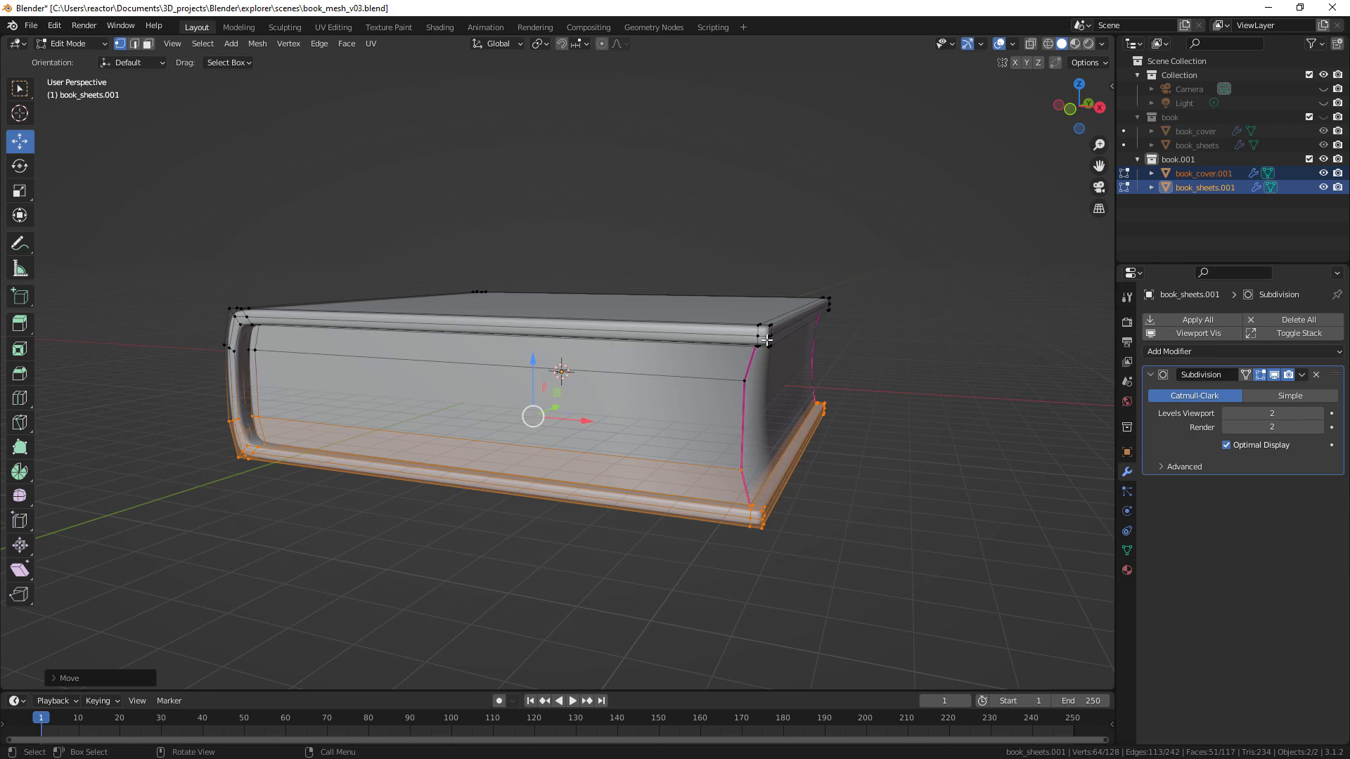
key("Tab")
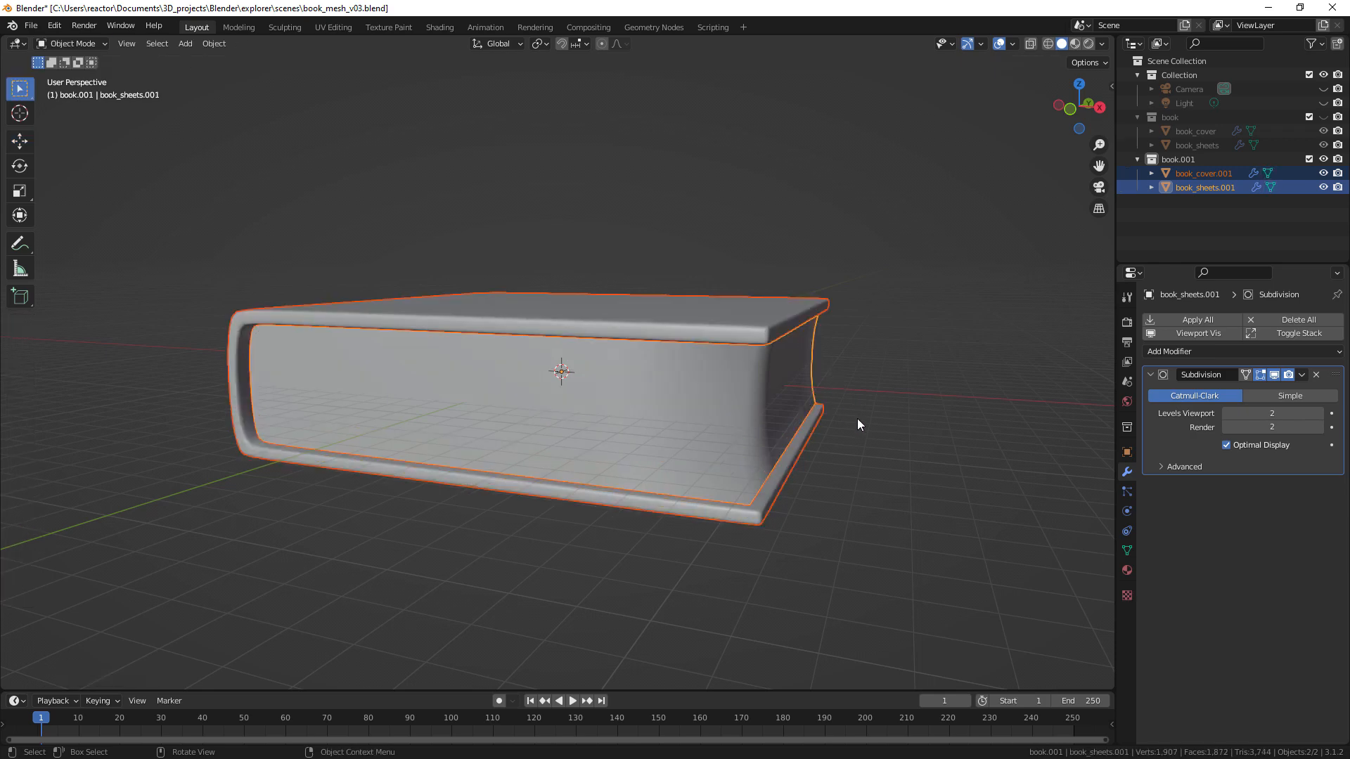
Edit only the duplicated sheets mesh and add one horizontal loop cut around it near the middle of its thickness
left_click(967, 345)
left_click(588, 429)
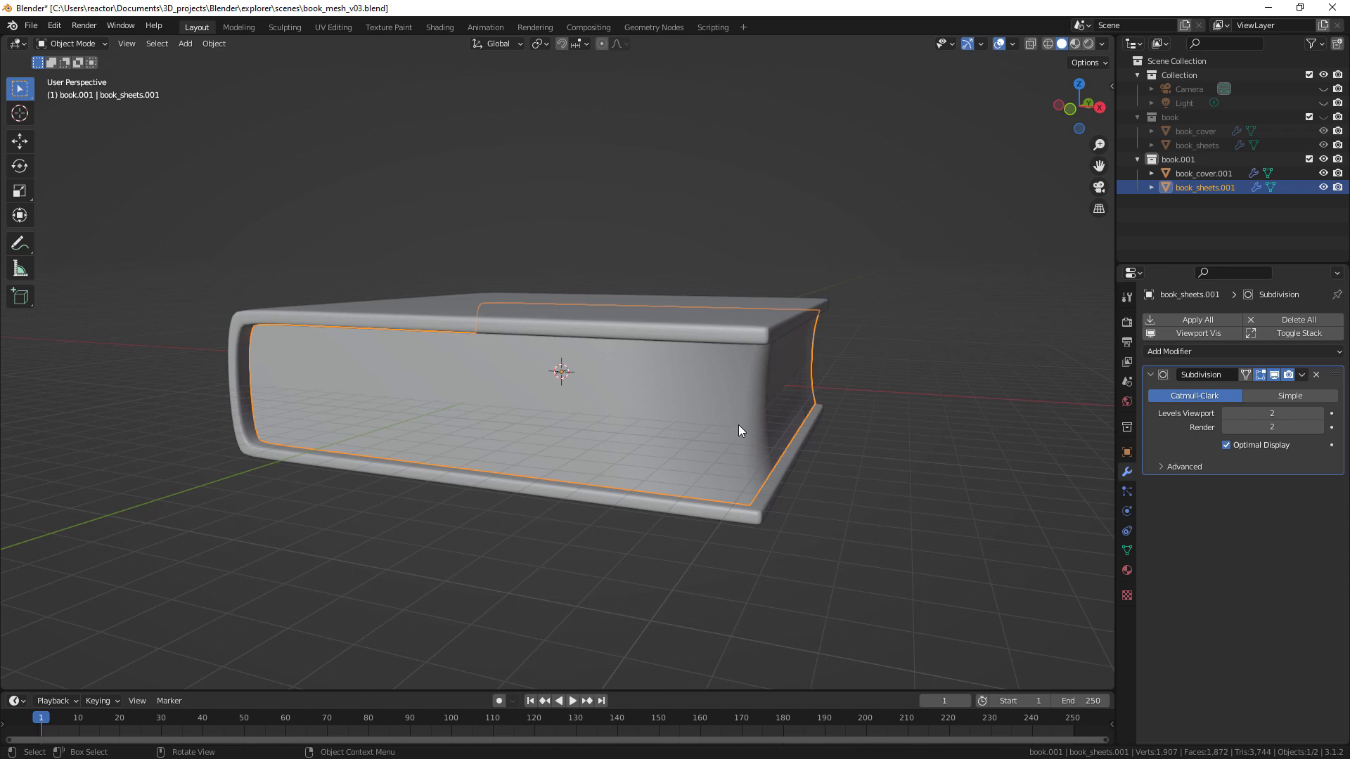
key("Tab")
middle_click_drag(752, 416, 782, 398)
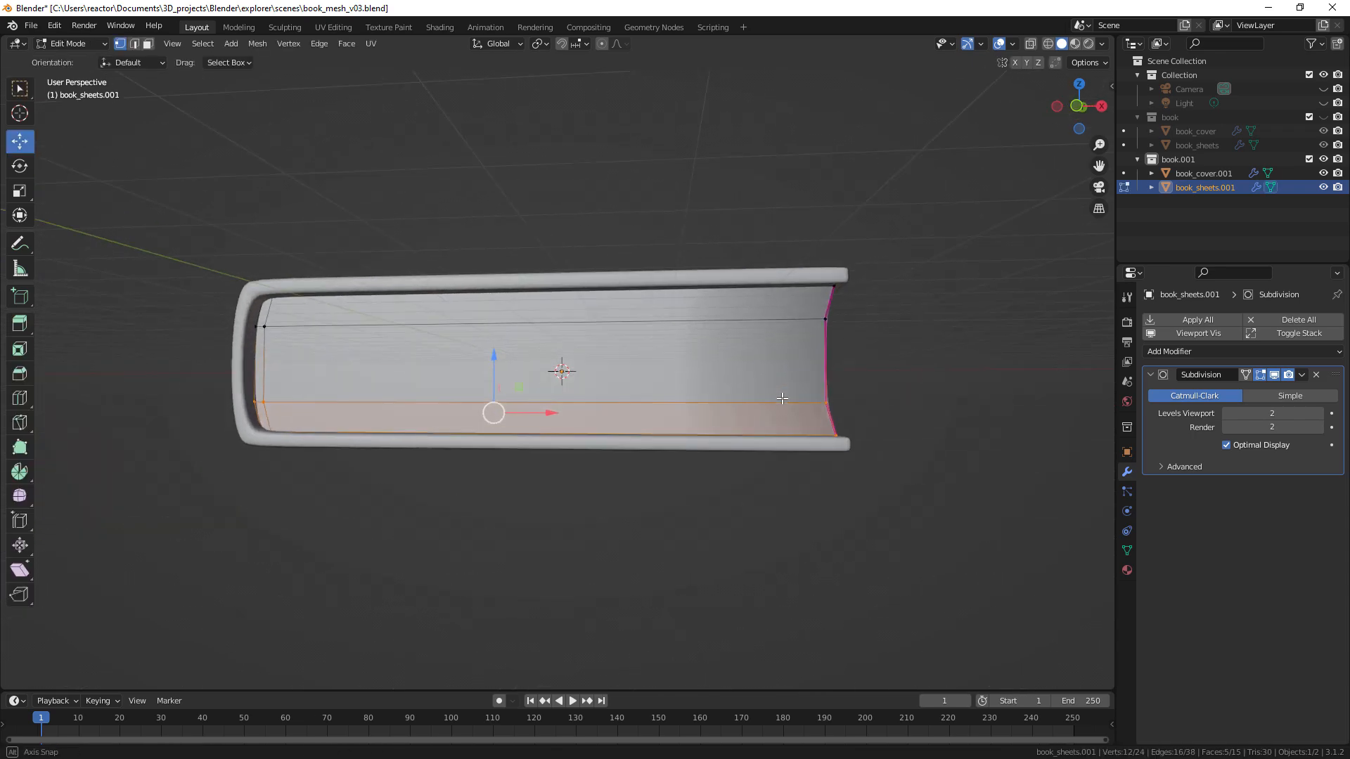
middle_click_drag(783, 405, 777, 407)
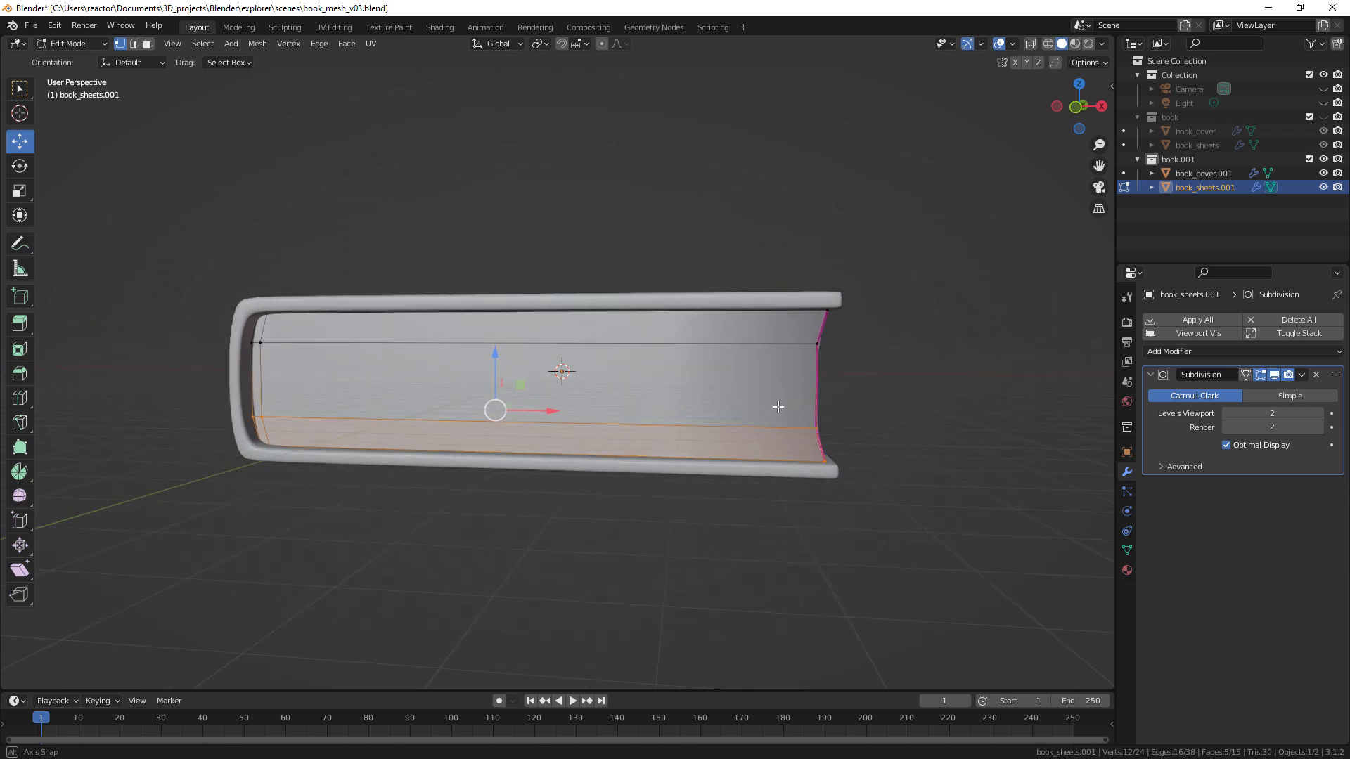
key("ctrl+r")
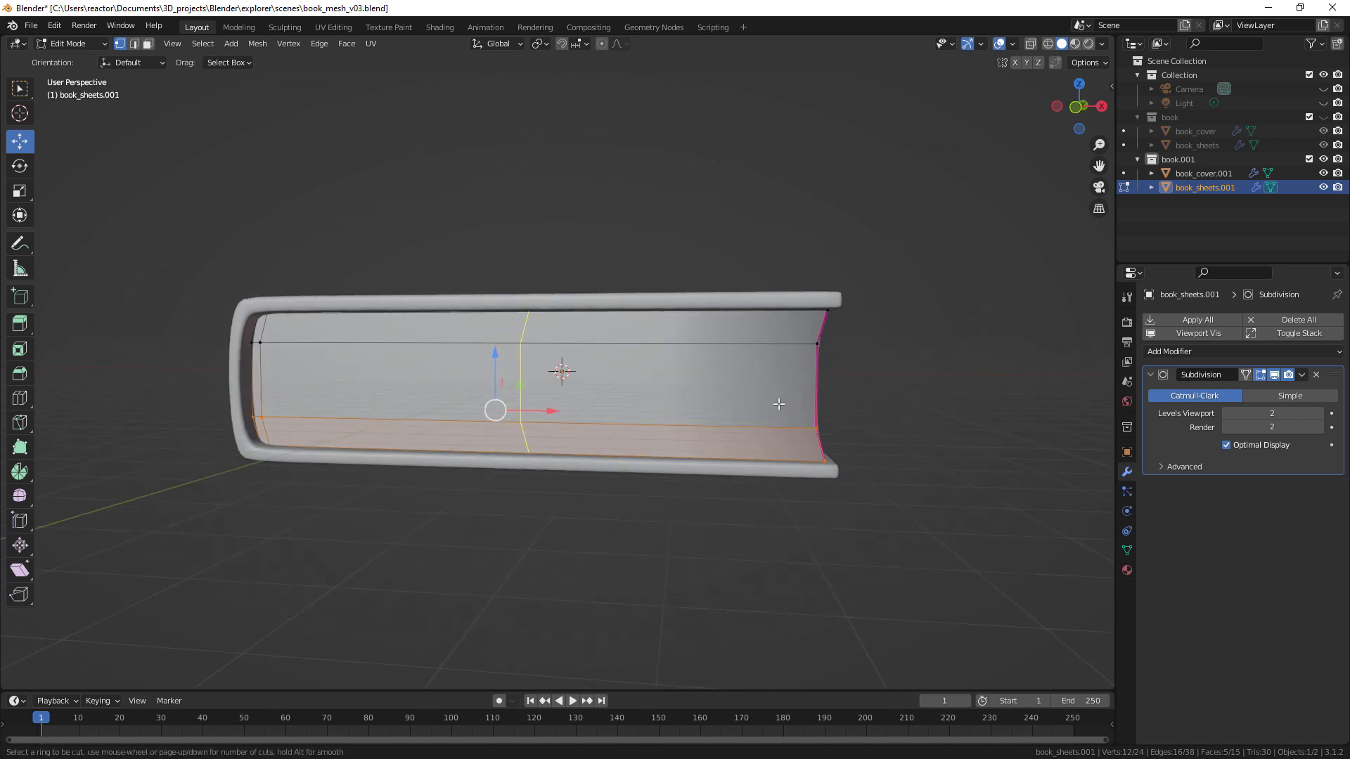
left_click(818, 385)
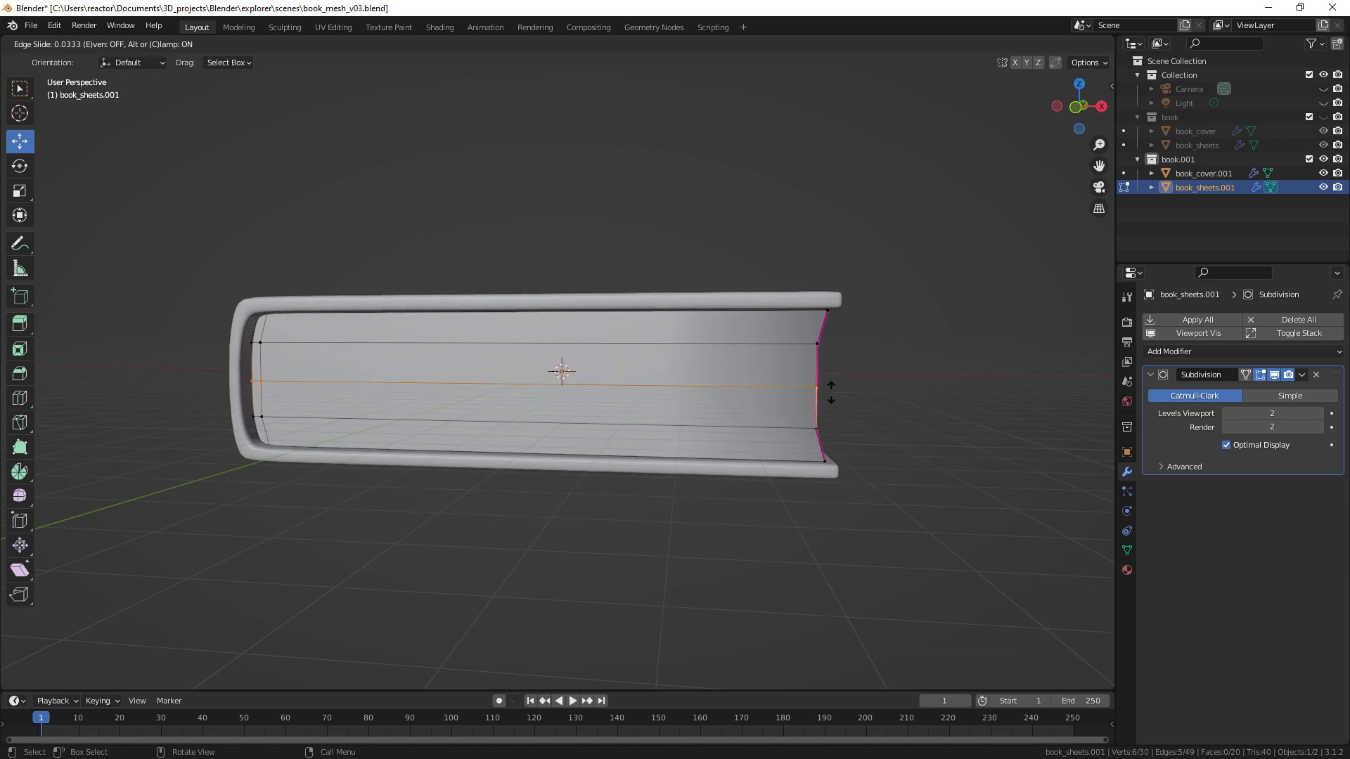
left_click(822, 388)
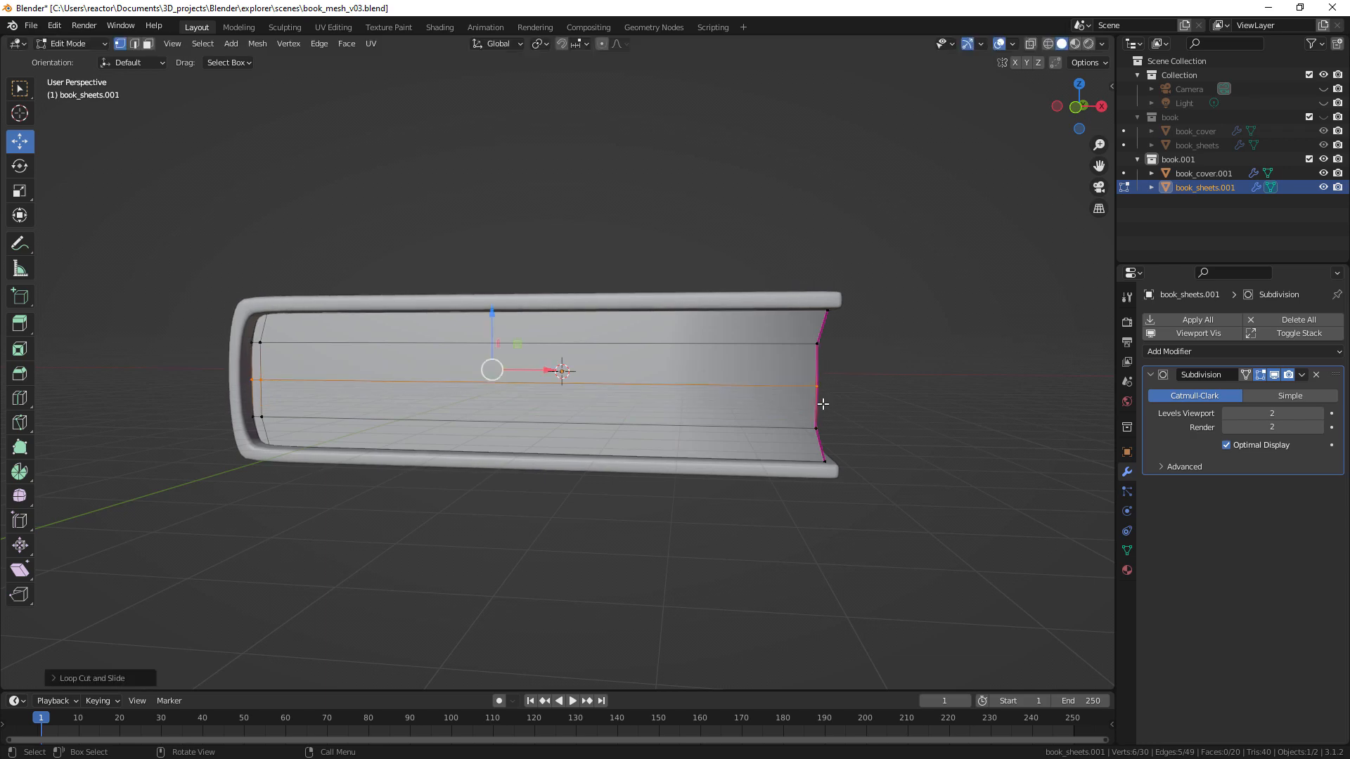
Move the new loop's two vertices on the sheets' fore-edge slightly inward along X, return to Object Mode and deselect everything
middle_click_drag(874, 383, 847, 392)
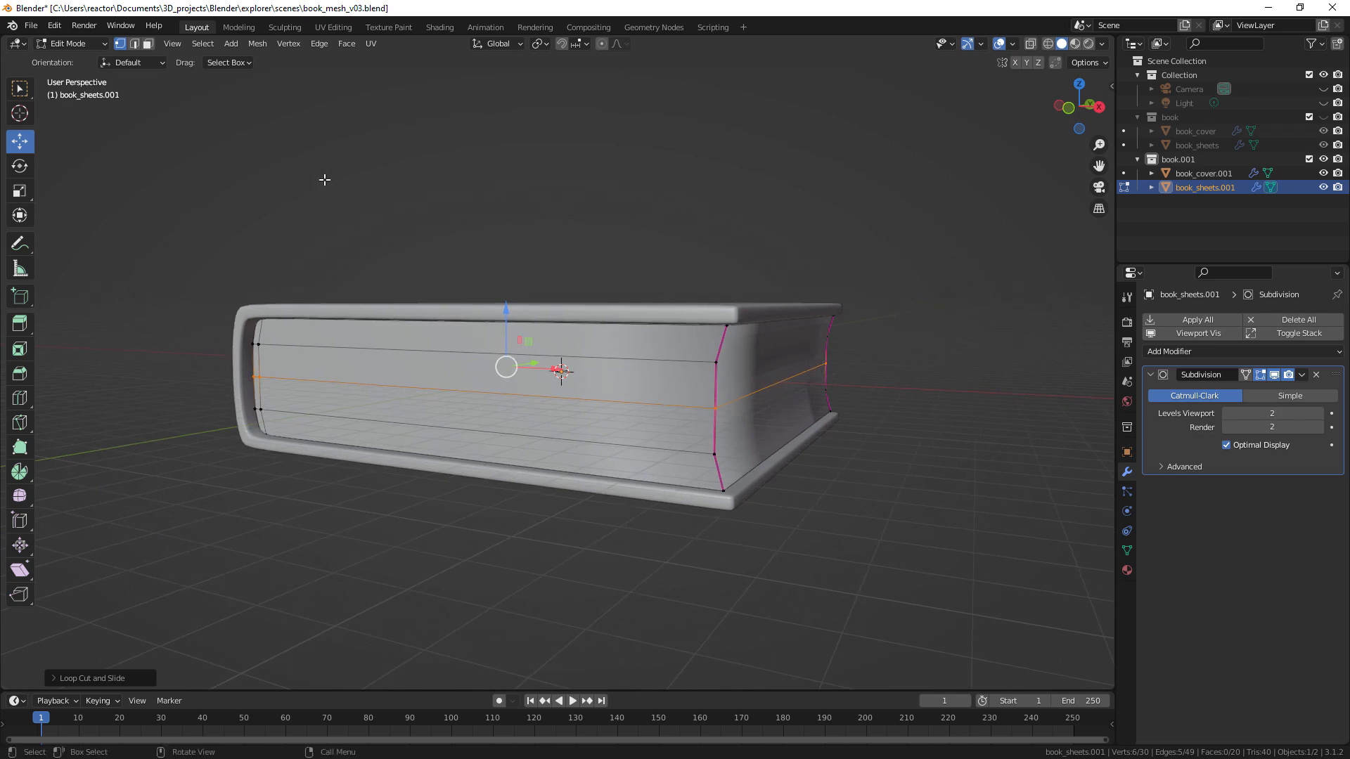
left_click(716, 411, "ctrl")
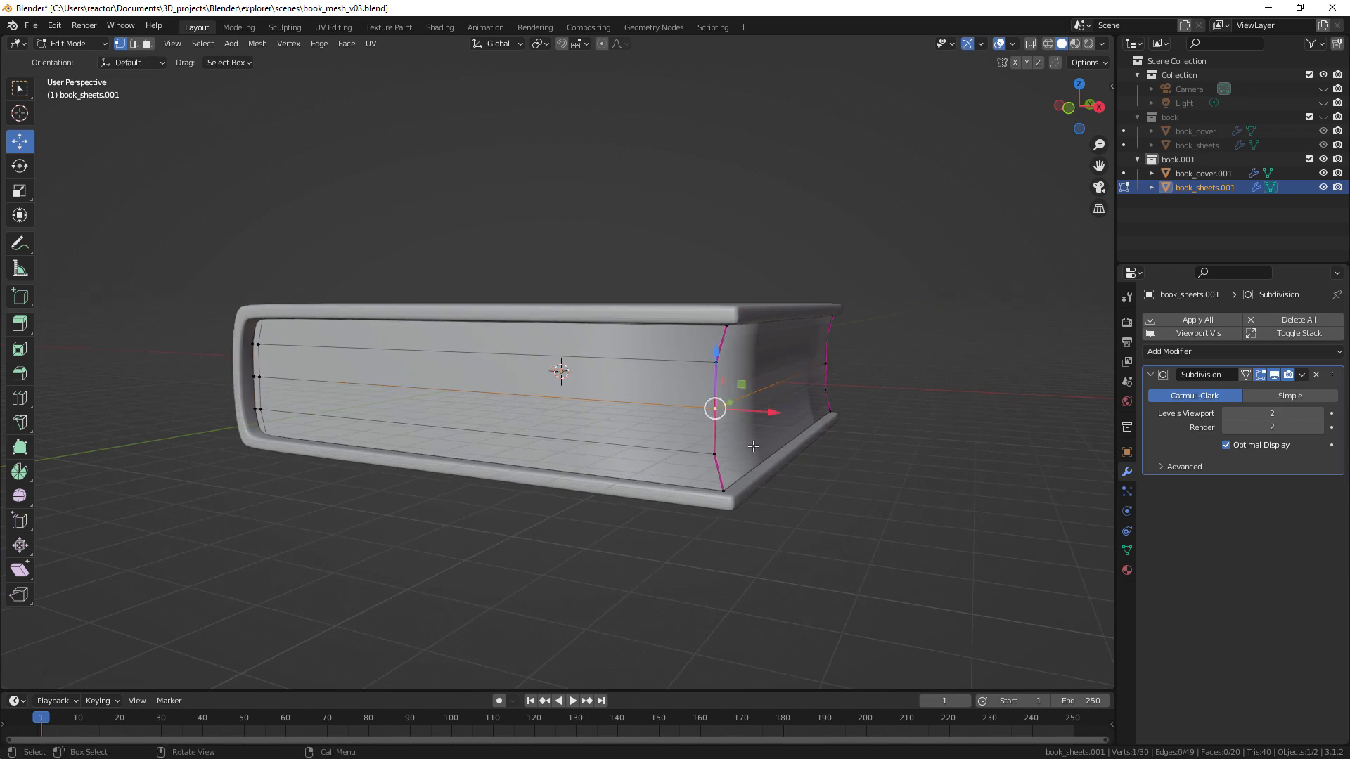
left_click(844, 403, "ctrl")
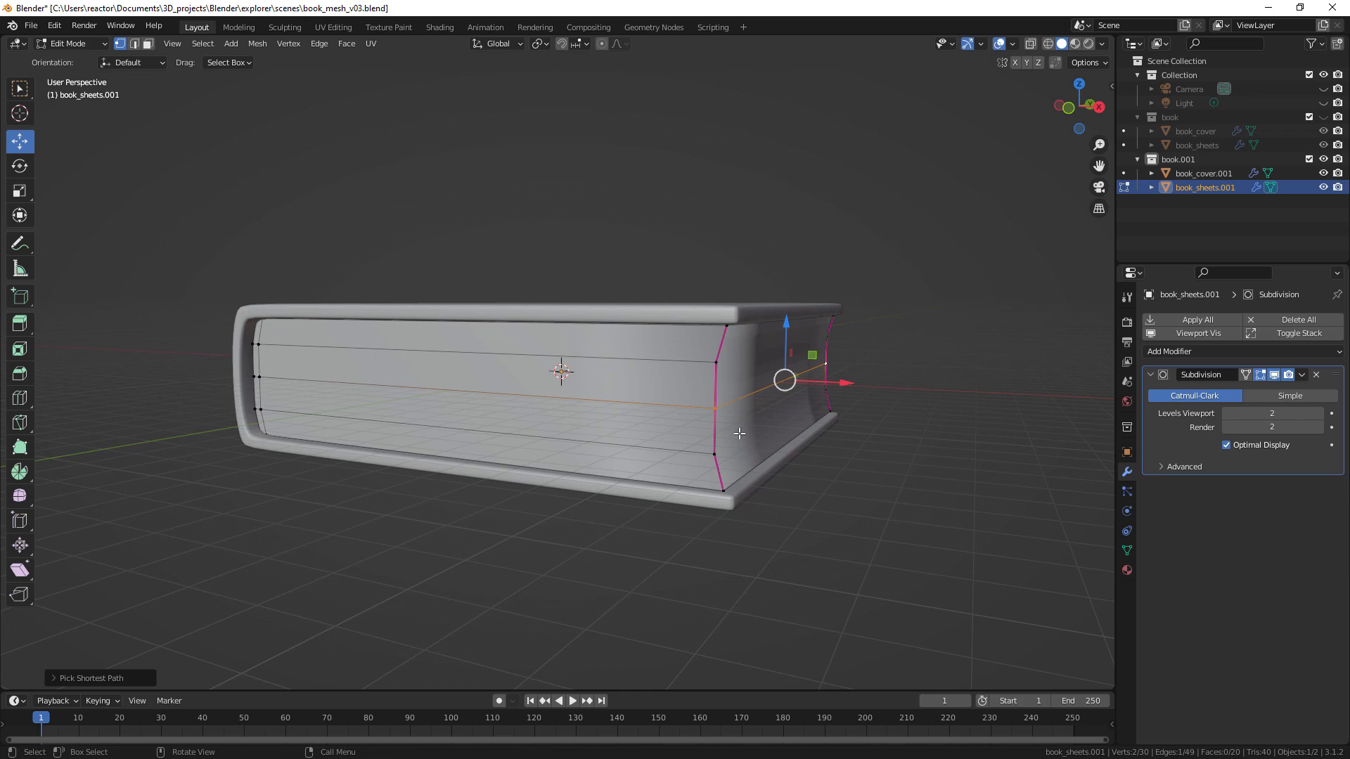
middle_click_drag(825, 480, 836, 485)
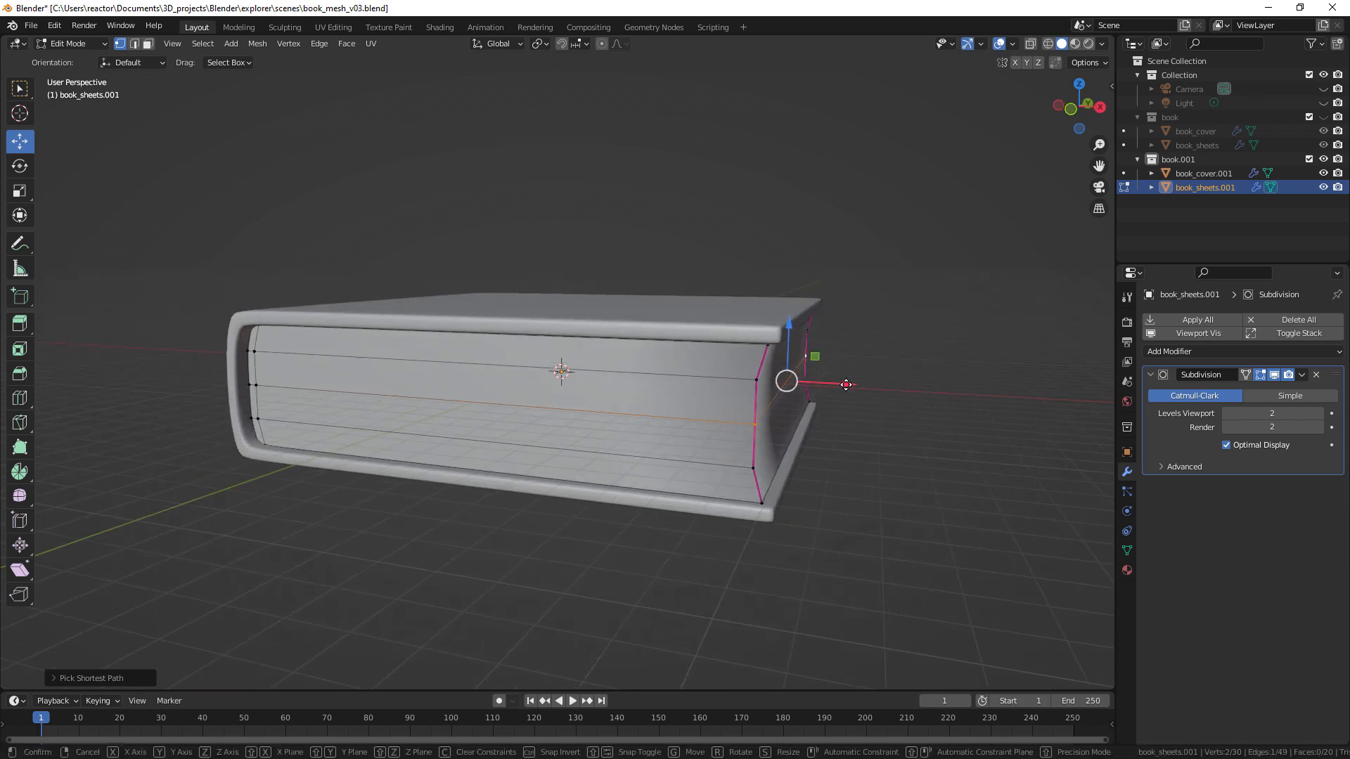
left_click_drag(849, 385, 843, 385)
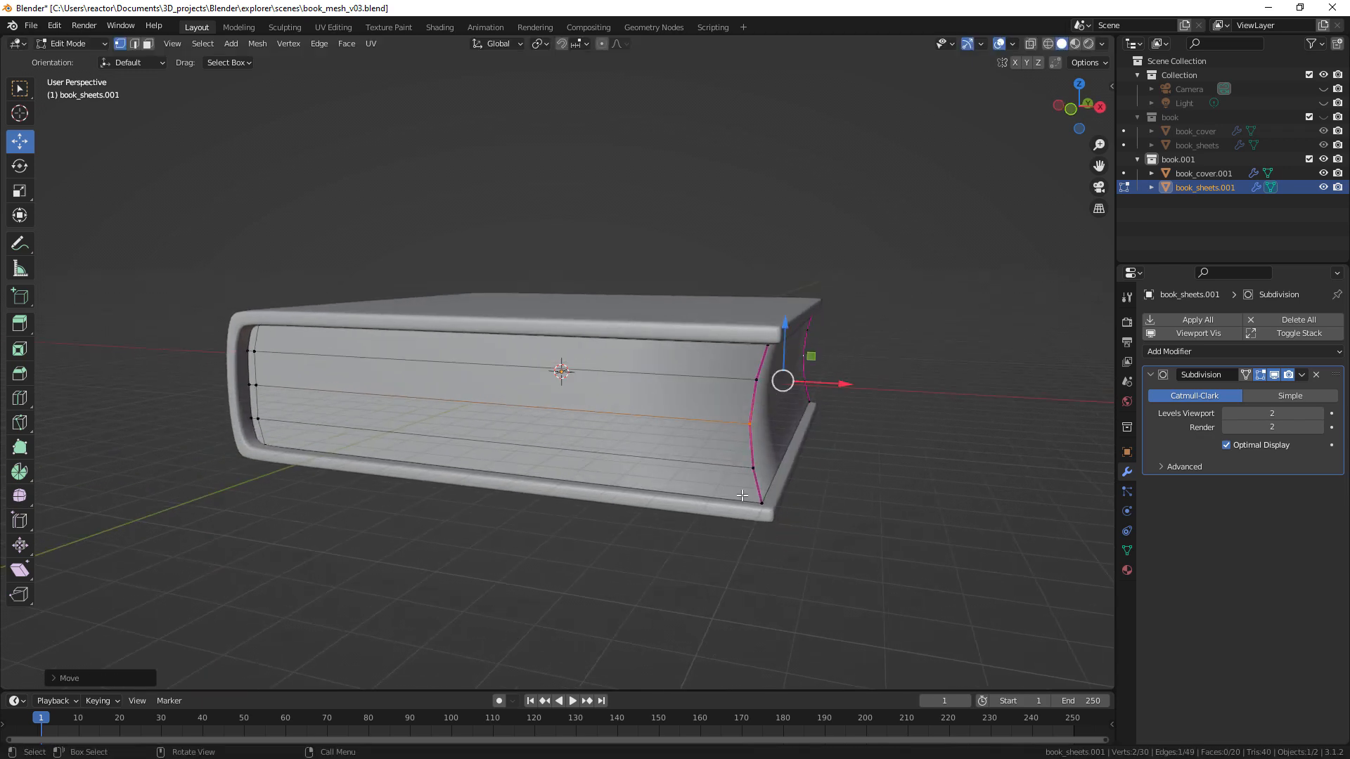
middle_click_drag(742, 496, 400, 454)
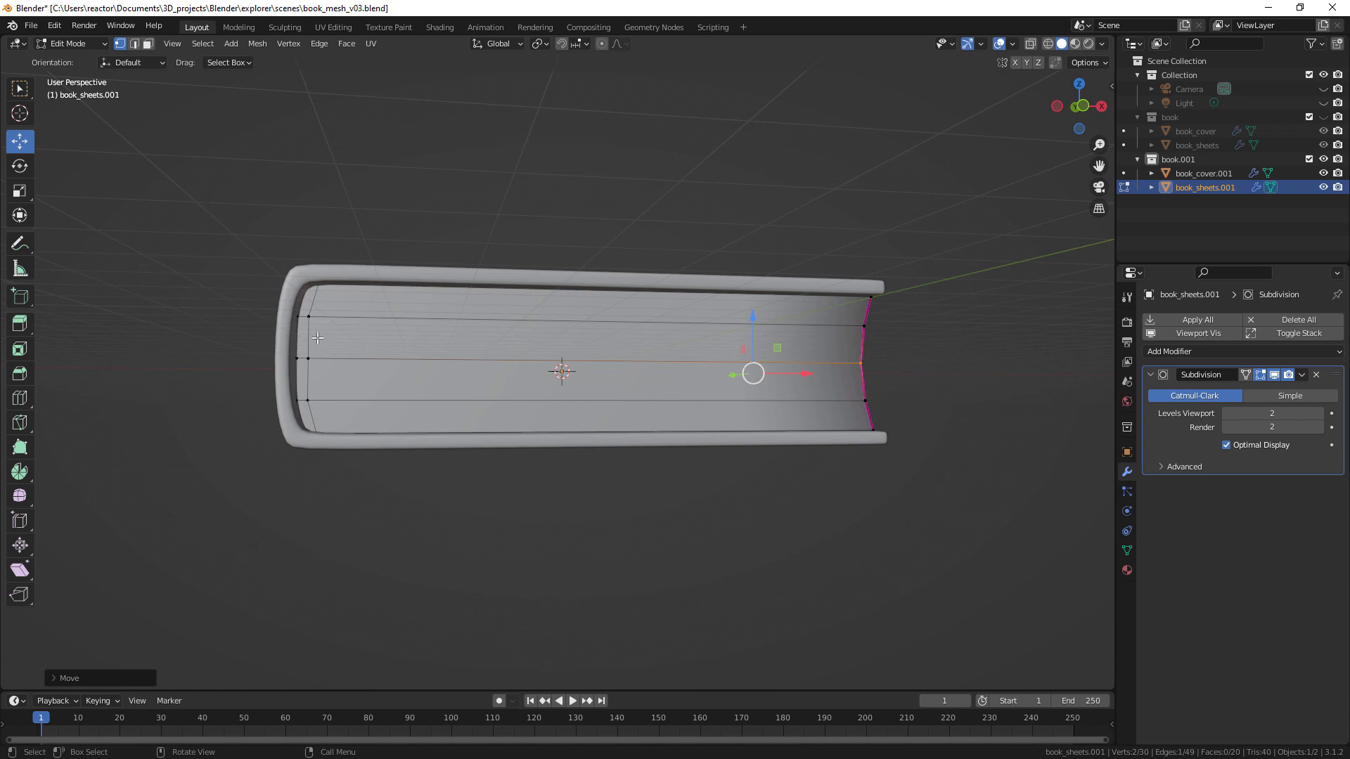
middle_click_drag(318, 338, 417, 336)
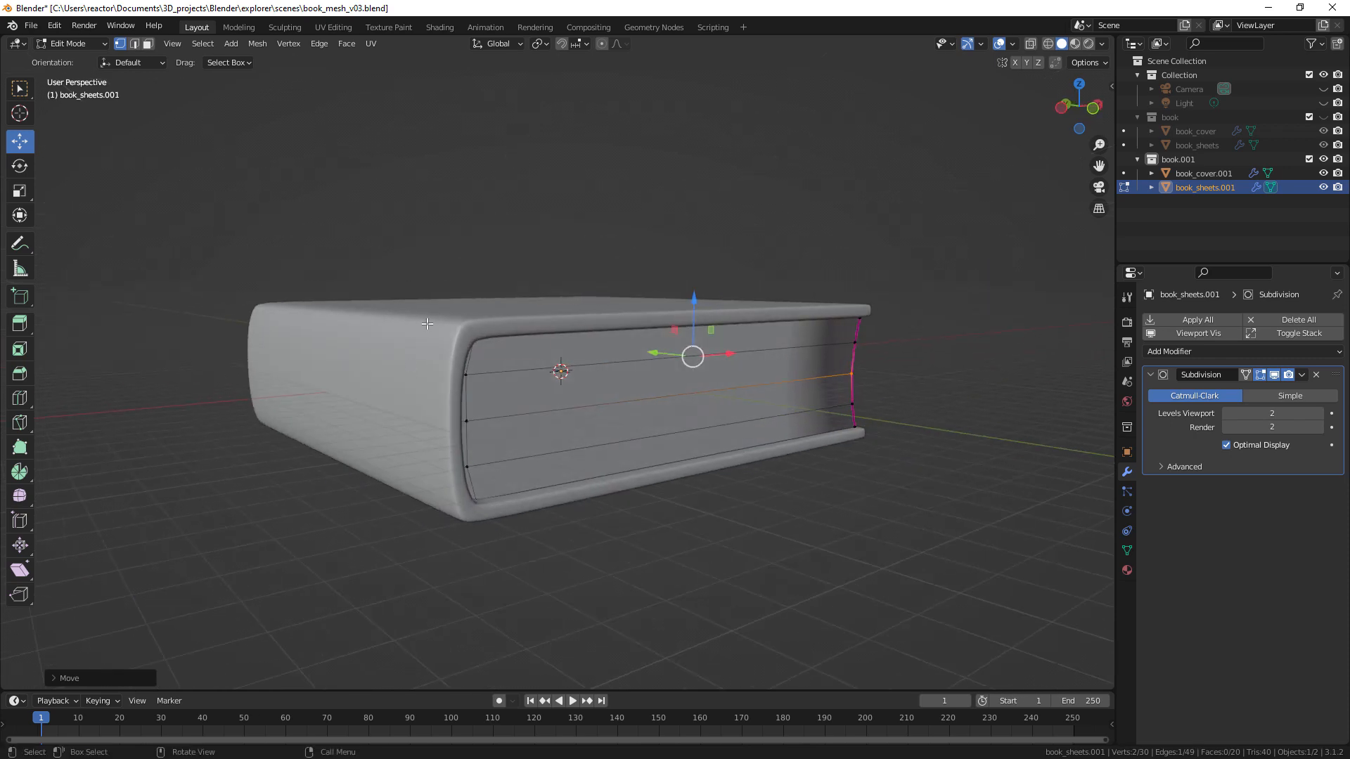
middle_click_drag(795, 369, 665, 382)
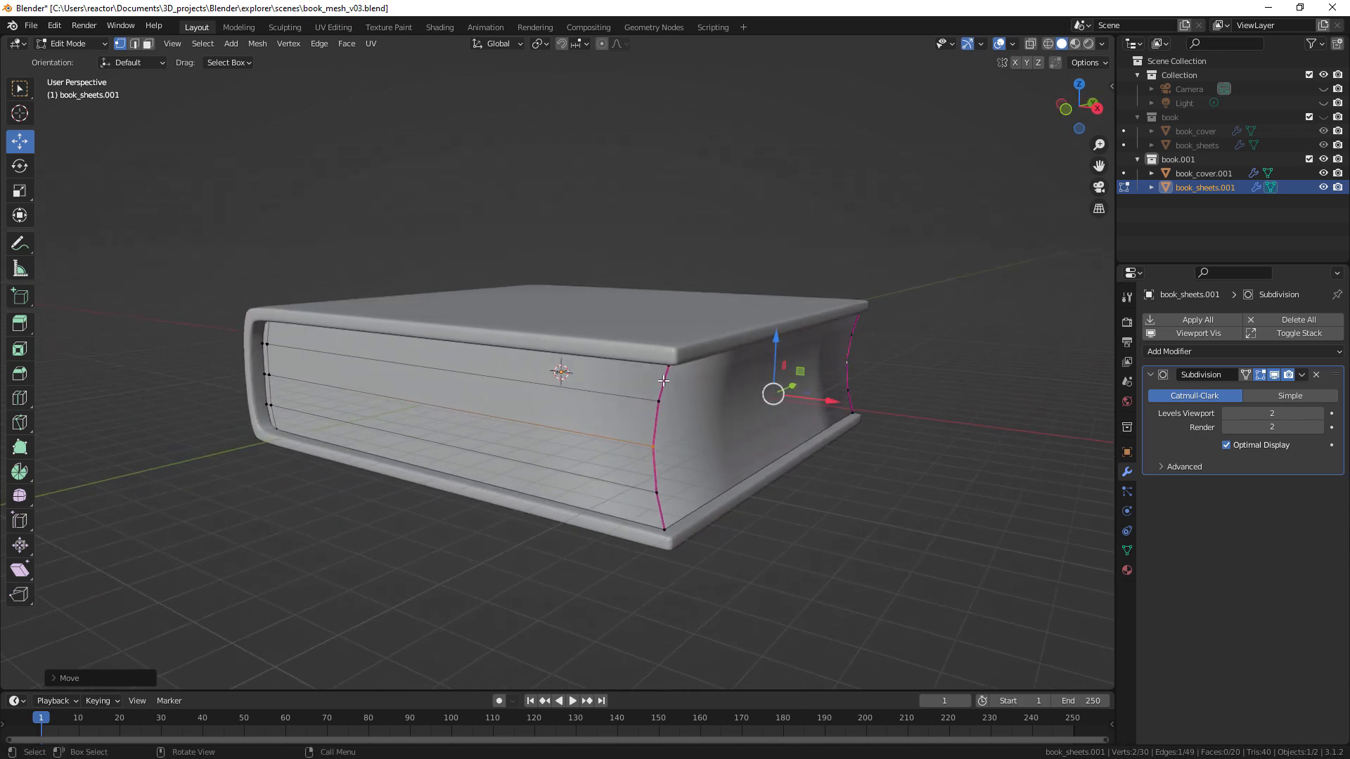
key("Tab")
left_click(833, 506)
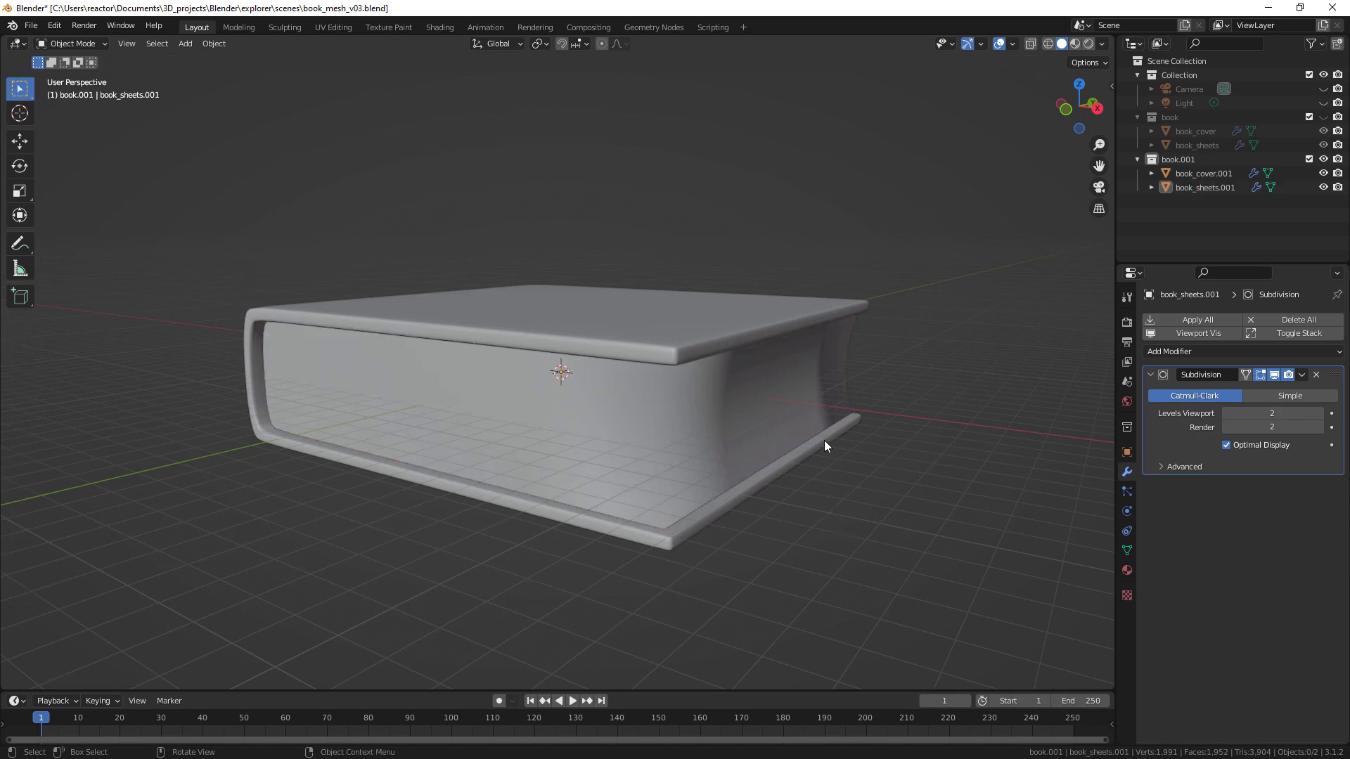
Hide the book.001 collection and show the original book collection
scroll(804, 385, "down", 2)
middle_click_drag(803, 390, 781, 348)
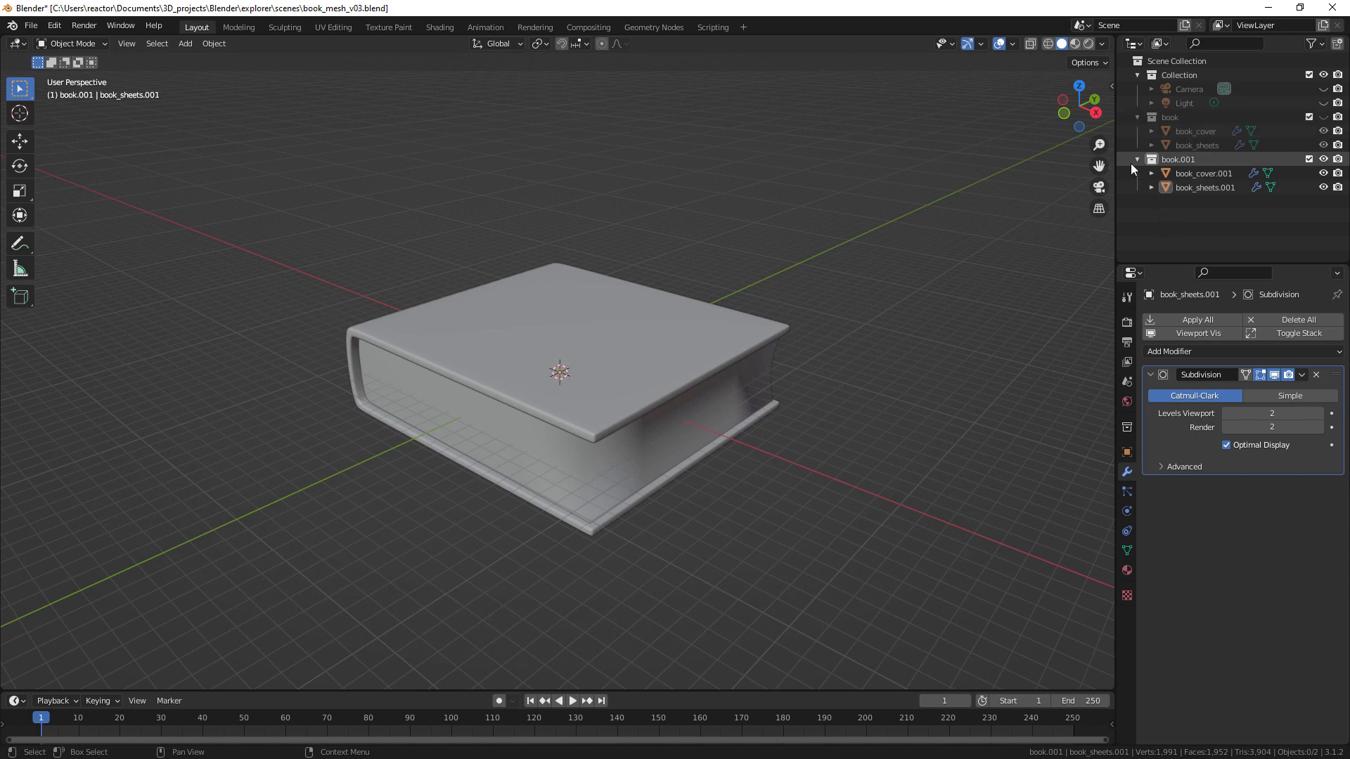
left_click(1324, 159)
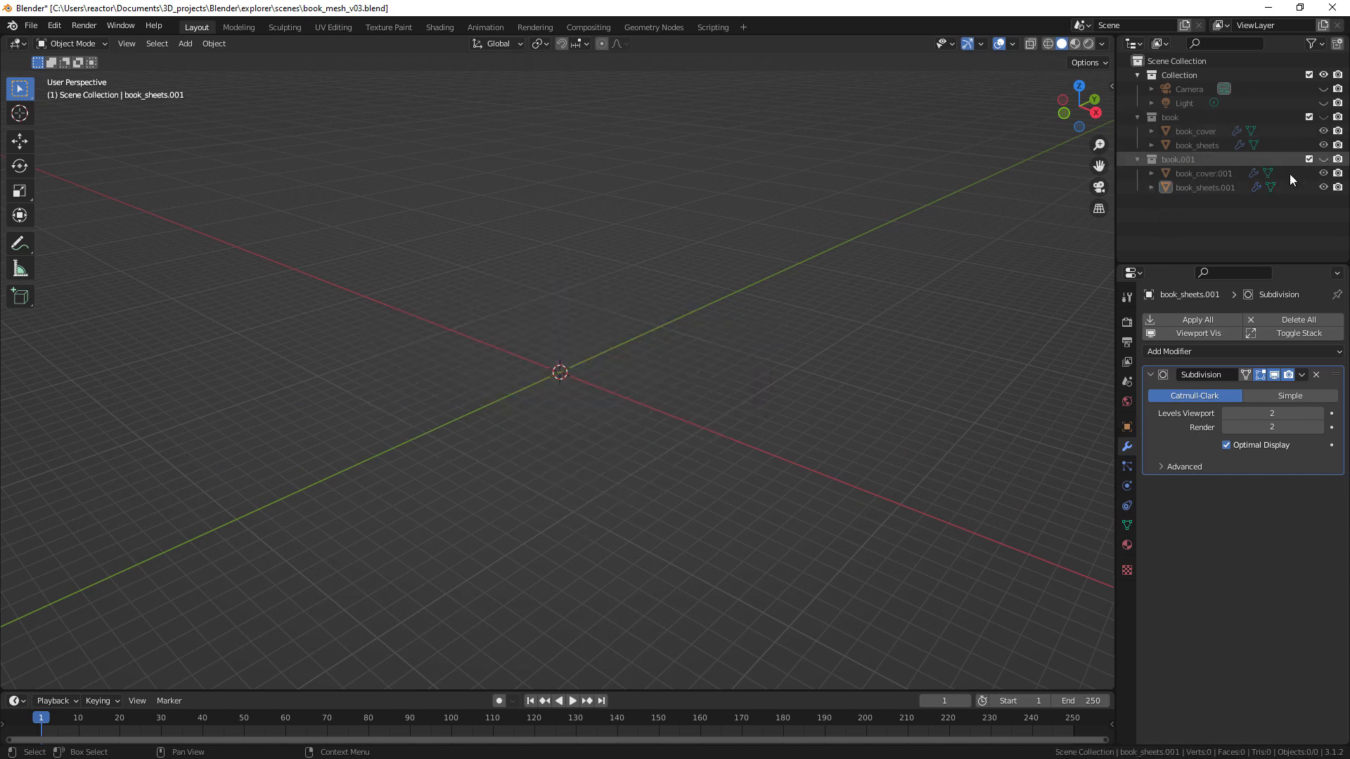
left_click(1324, 117)
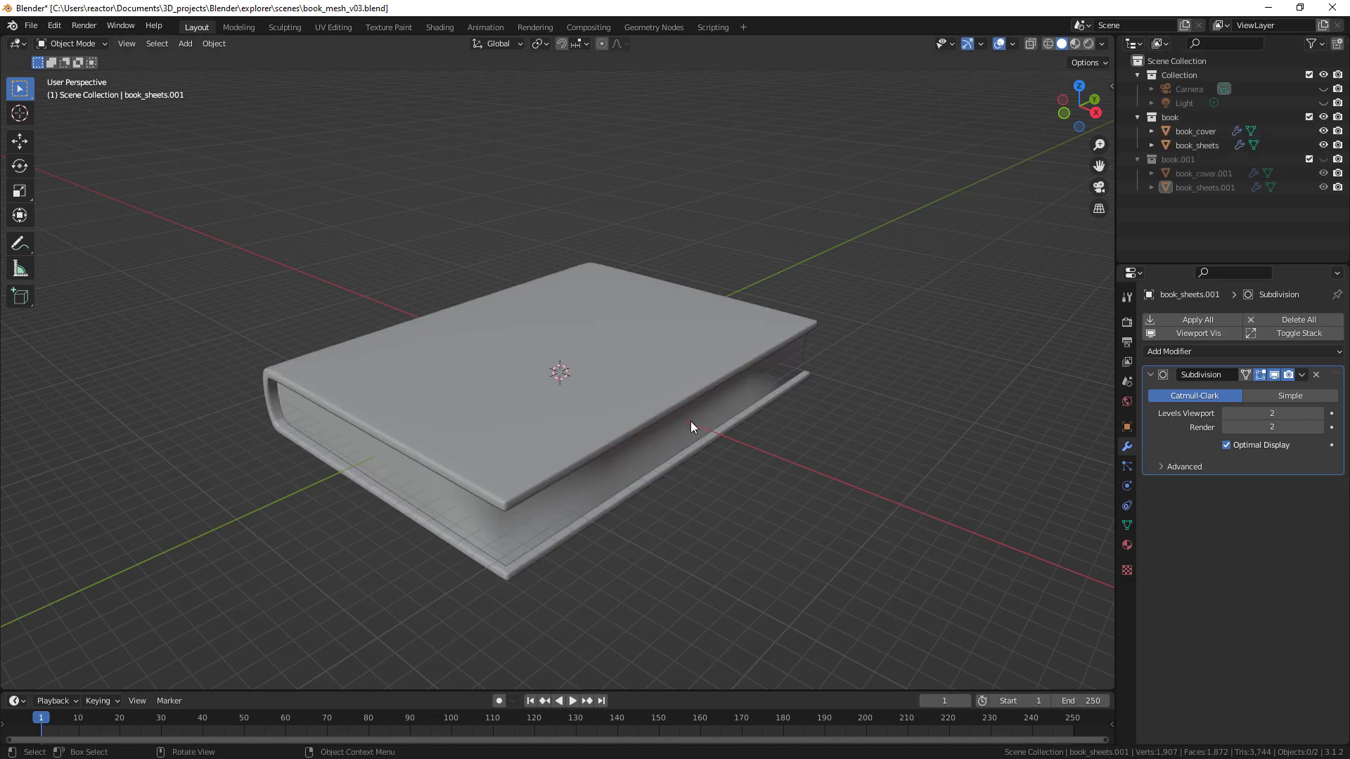
Duplicate the original book collection, hide the original and make the new book.002 collection active
right_click(1182, 116)
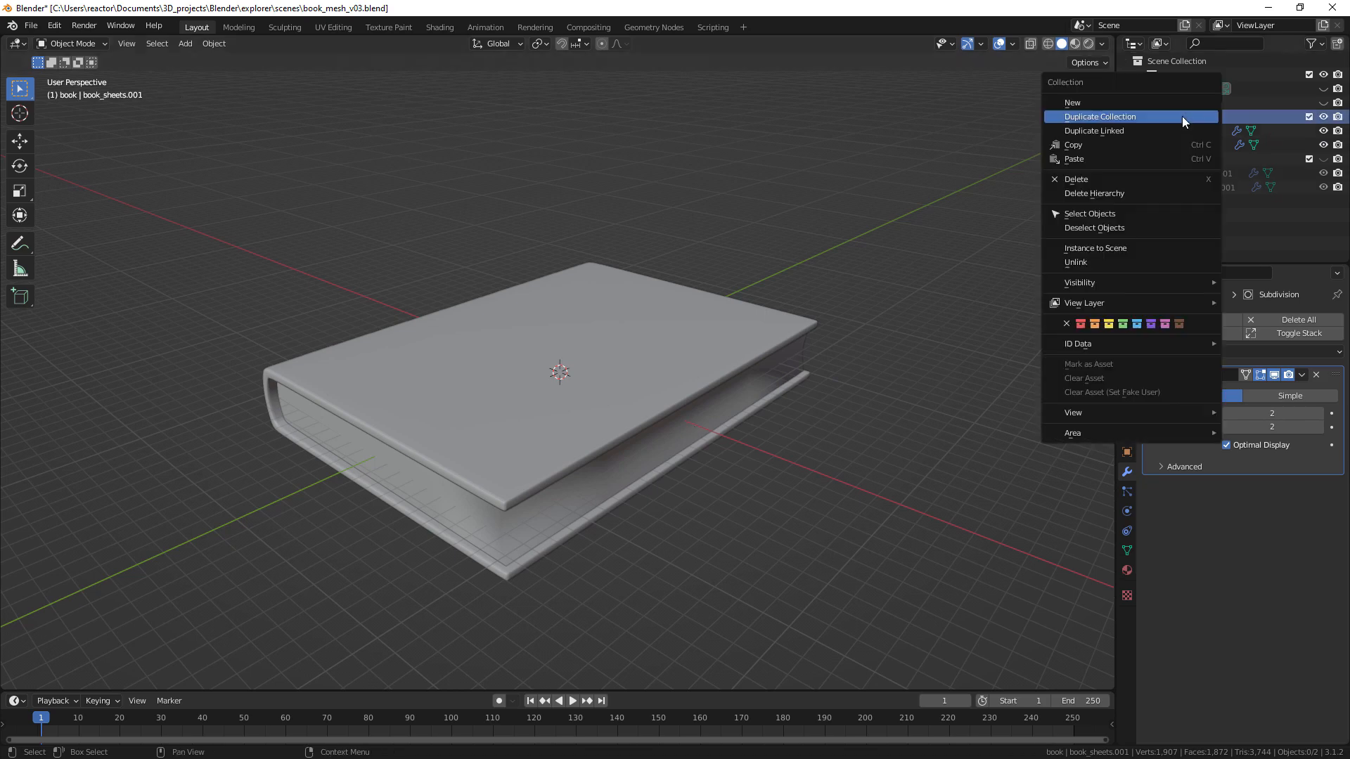
left_click(1132, 120)
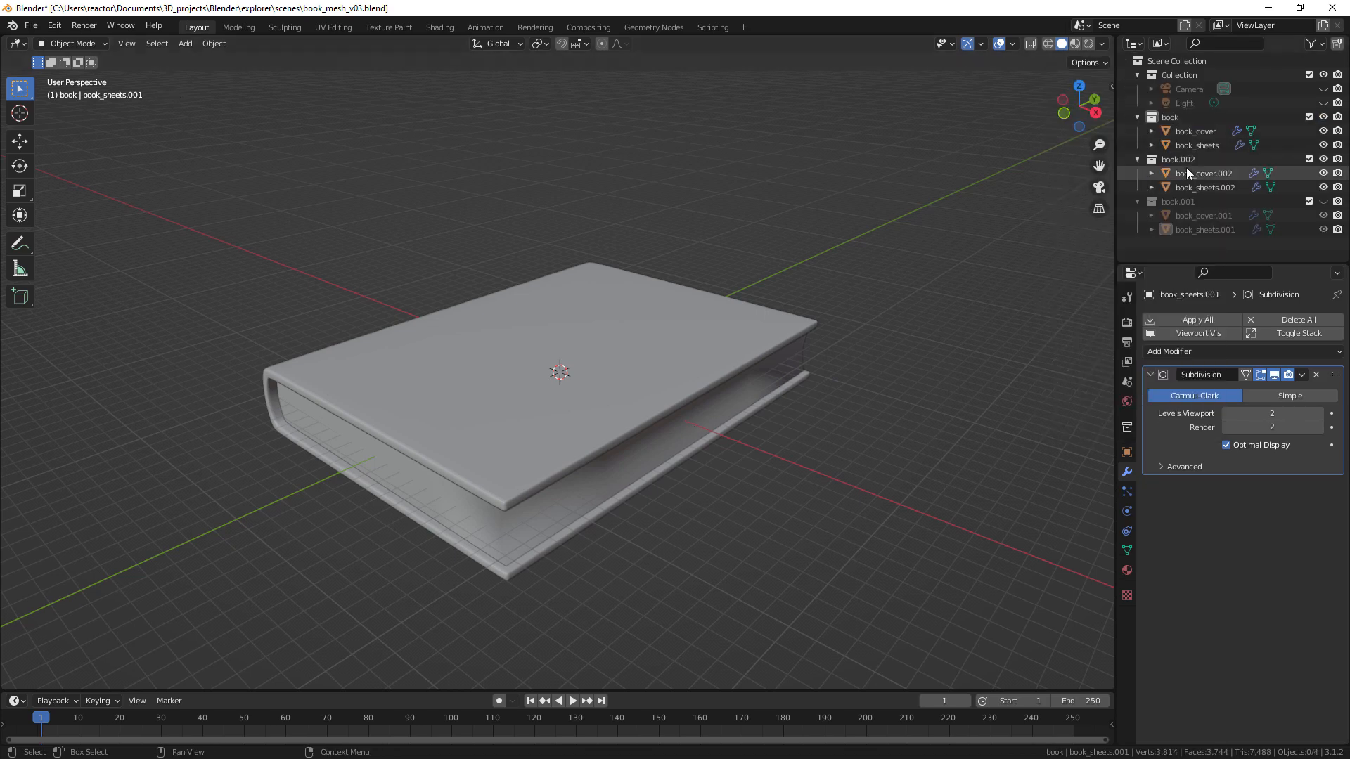
left_click(1322, 117)
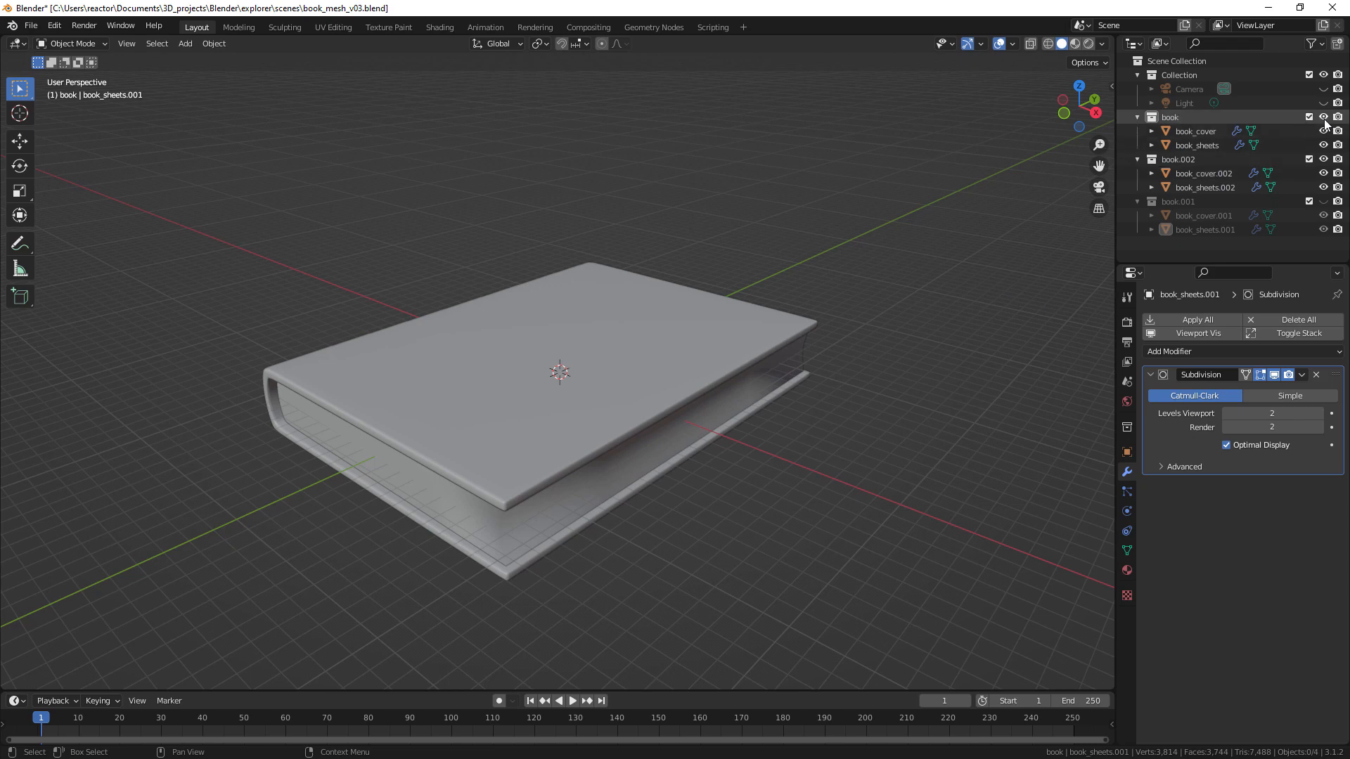
left_click(1213, 160)
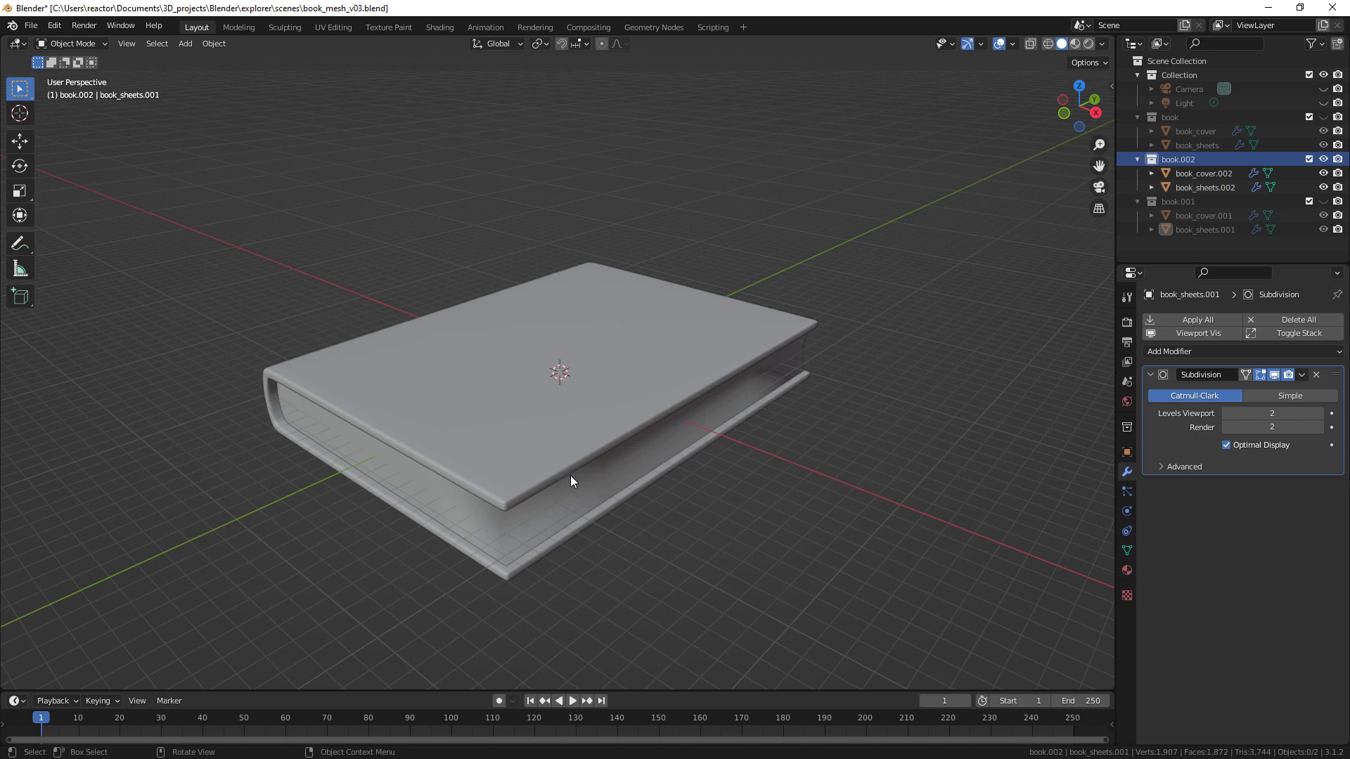
Select both the cover and sheets objects in the book.002 collection
middle_click_drag(577, 491, 636, 430)
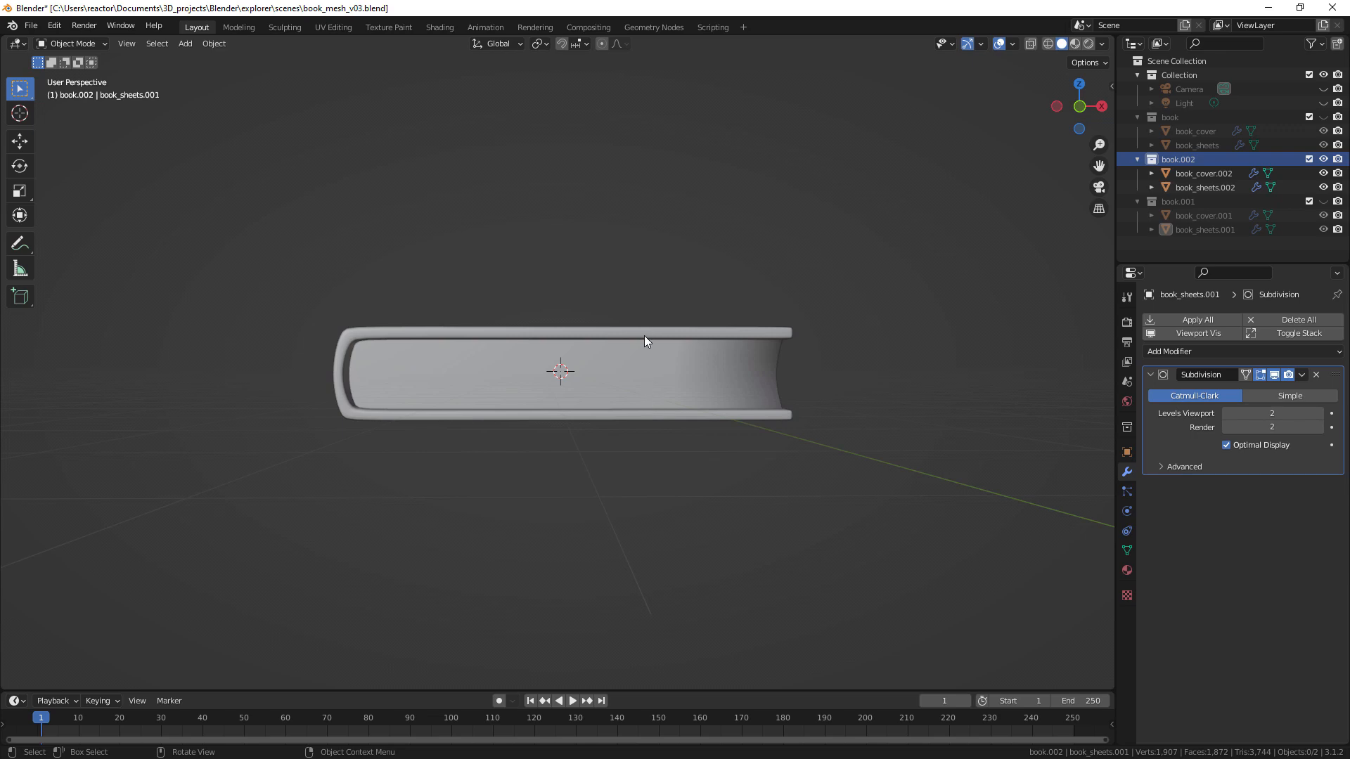
middle_click_drag(672, 373, 617, 467)
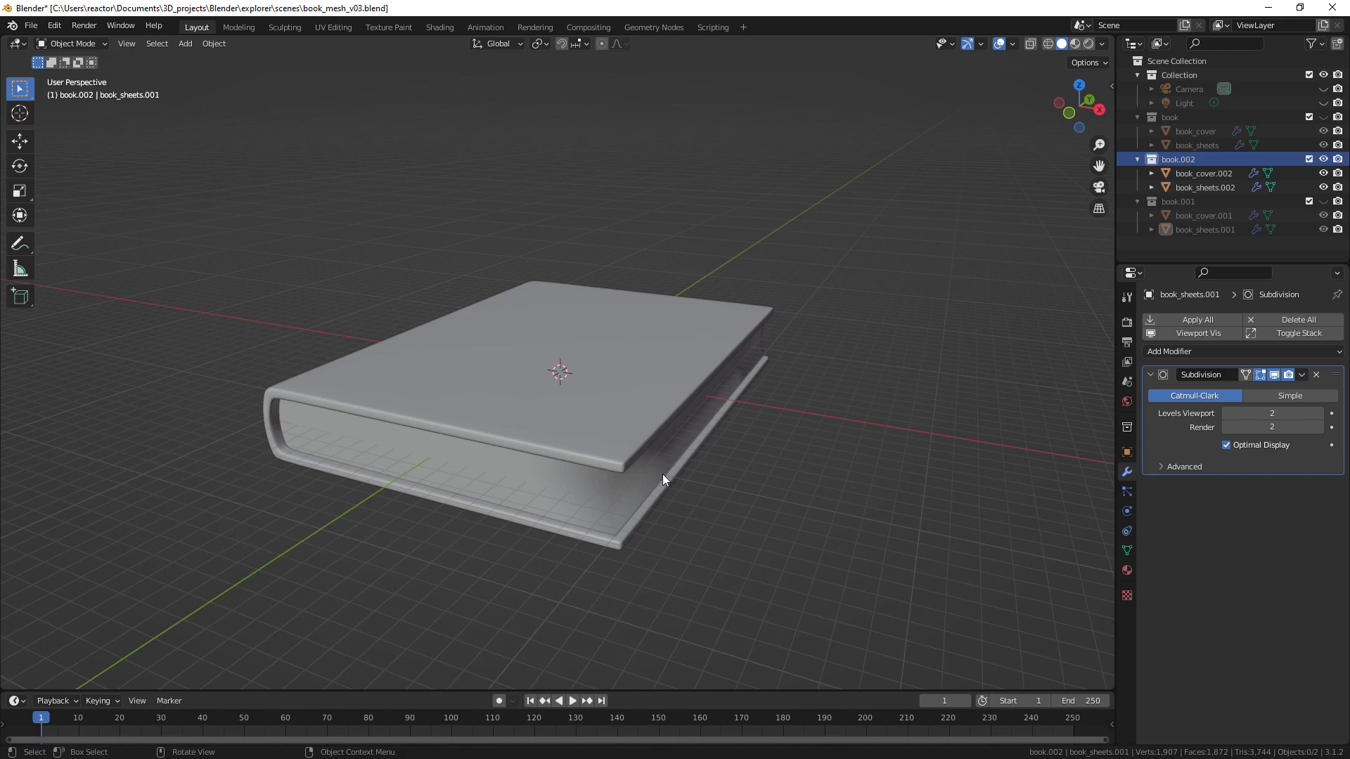
left_click(1208, 176)
left_click(1213, 187, "shift")
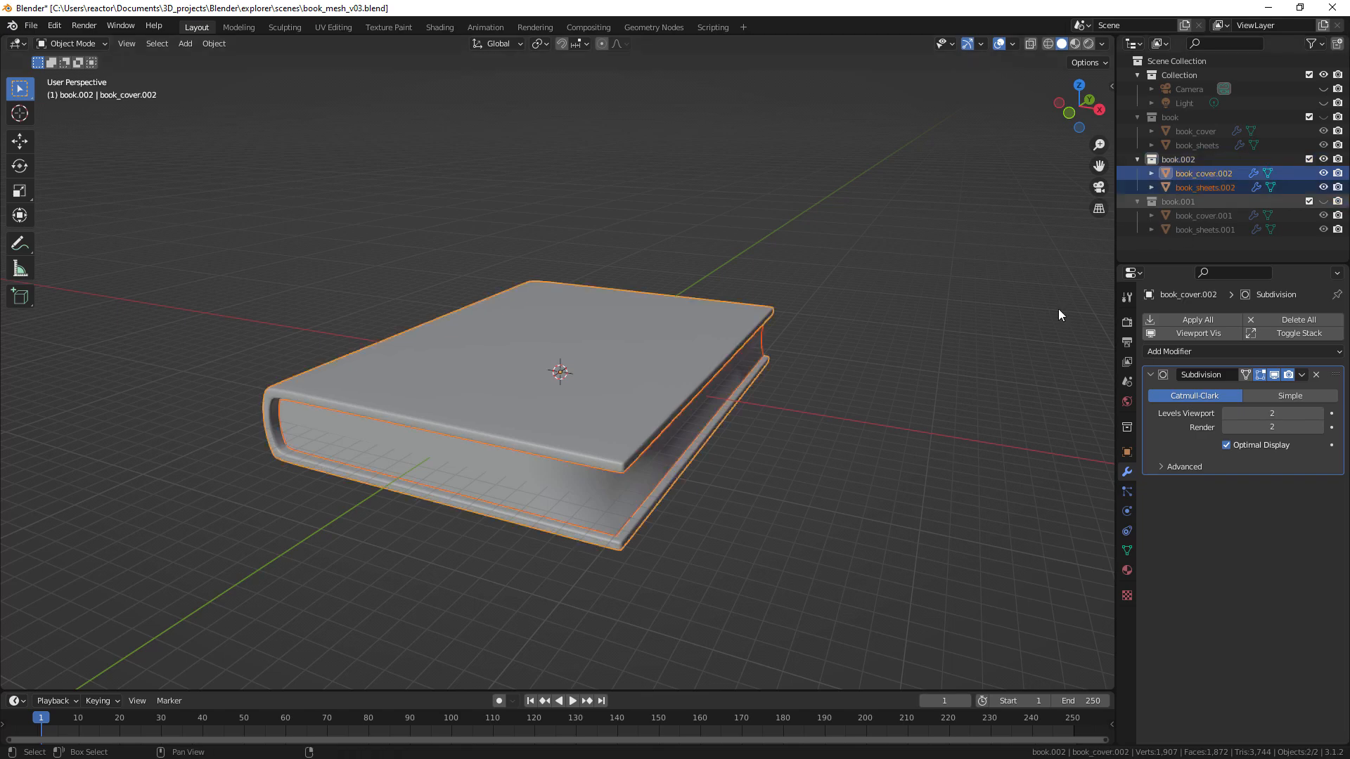
middle_click_drag(769, 448, 706, 430)
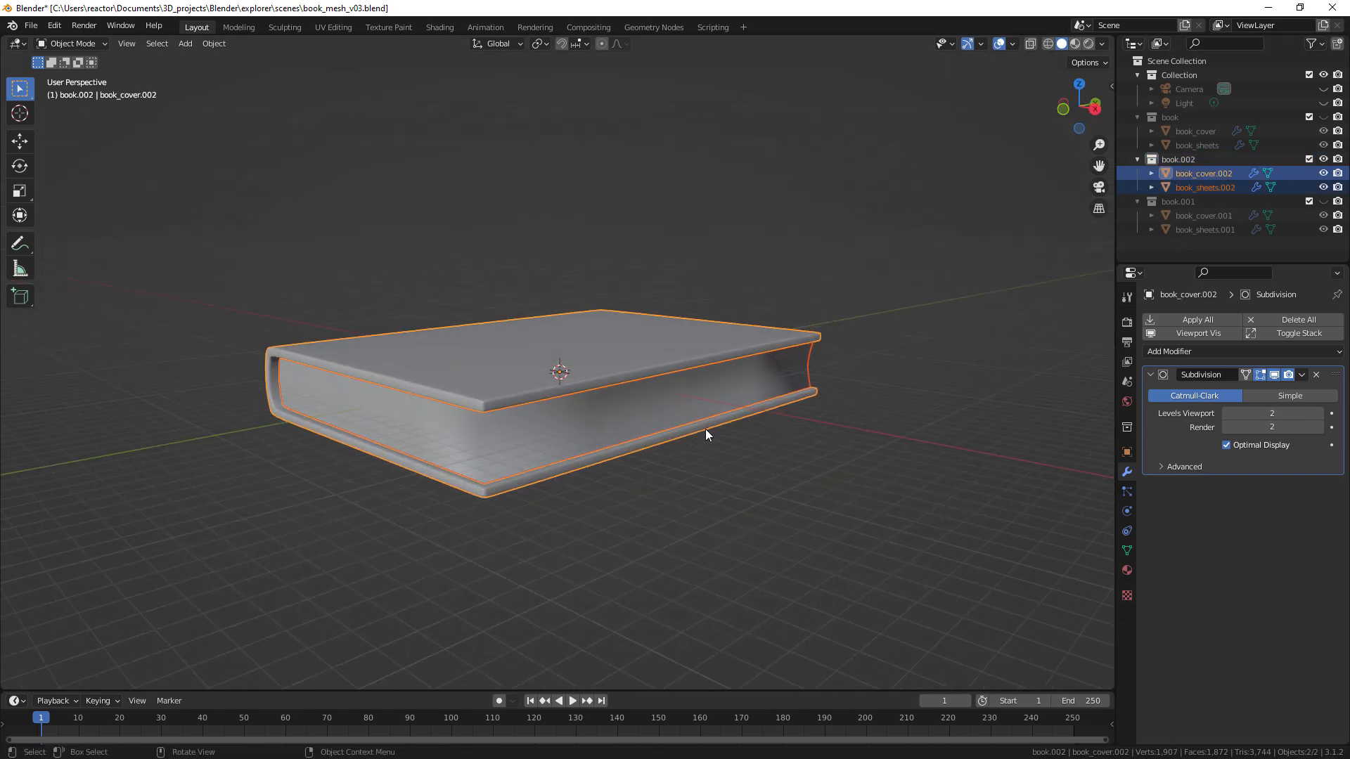
Edit both book.002 meshes in front orthographic view with X-ray on, and move the upper board and the sheets' top vertices down along Z
key("Tab")
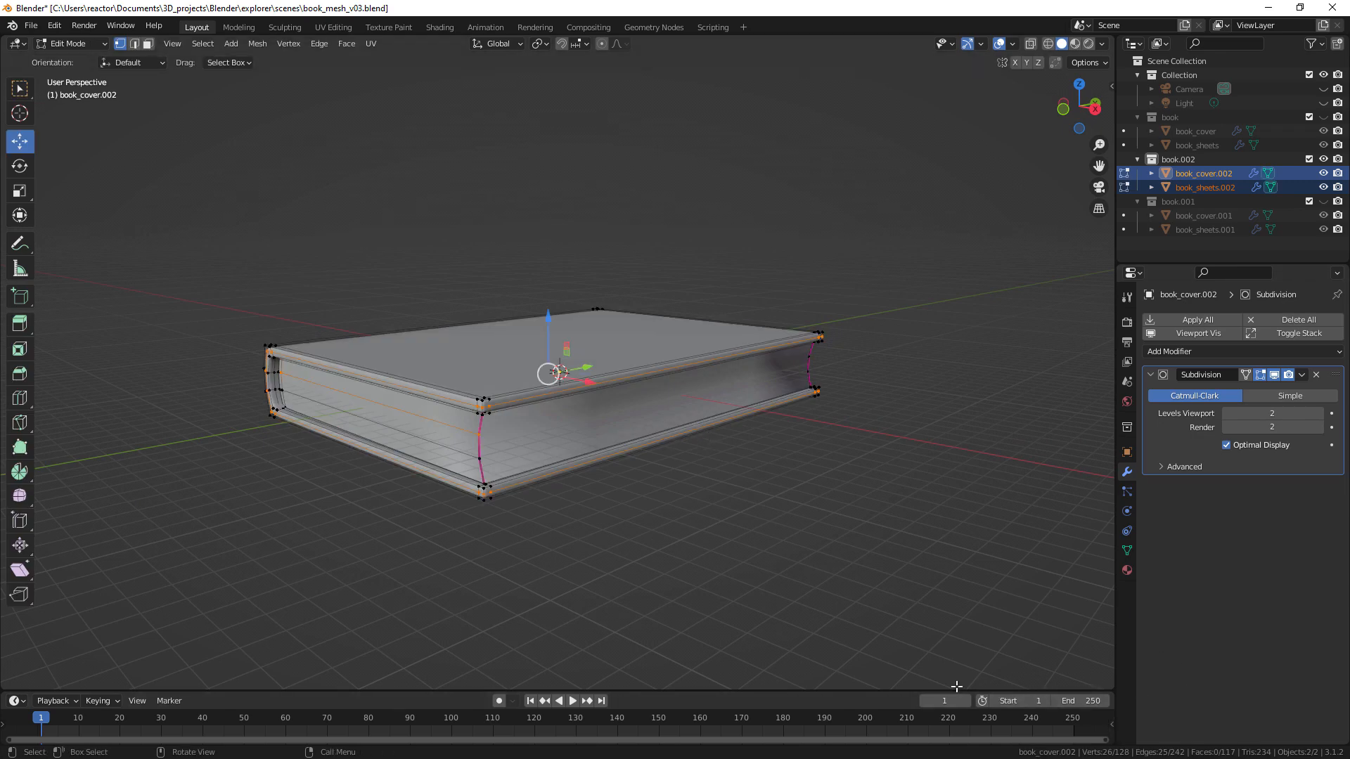
key("KP_1")
scroll(628, 378, "up", 4)
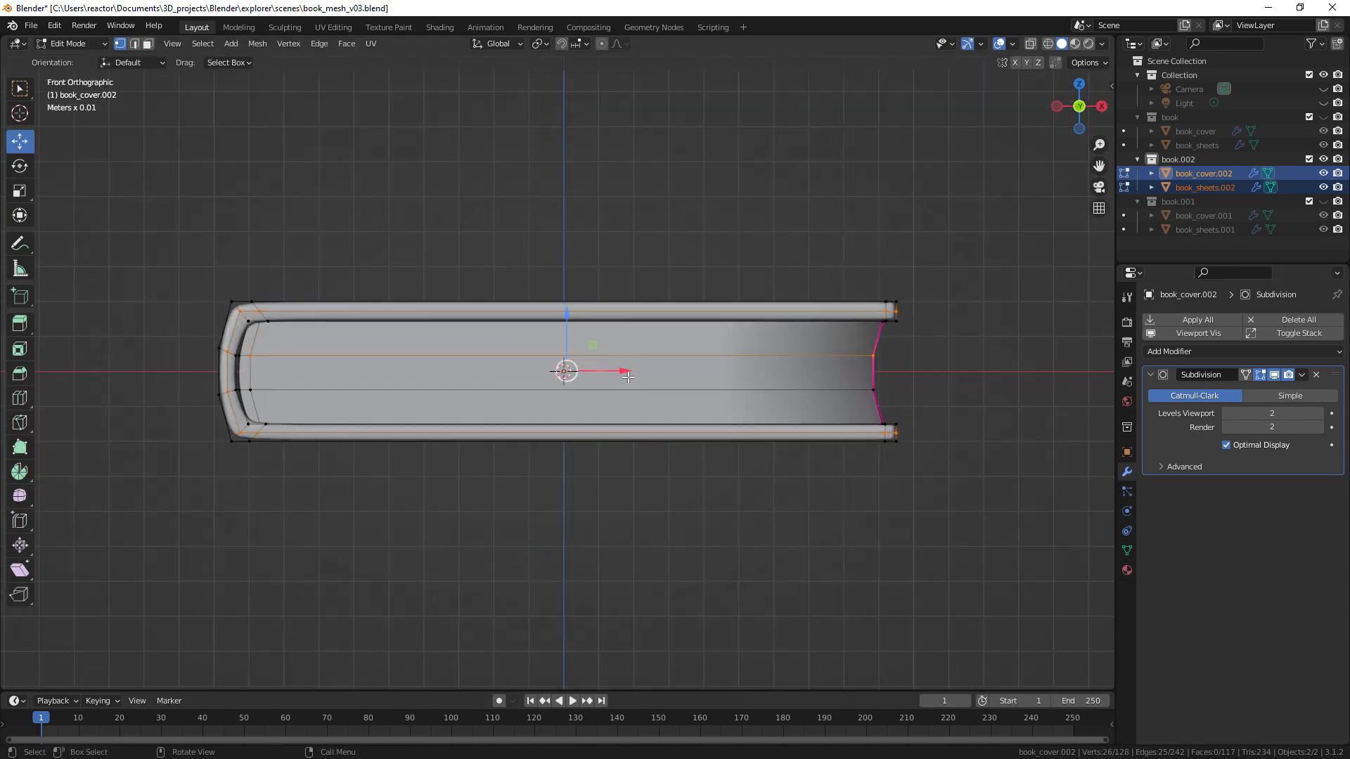
scroll(628, 378, "up", 1)
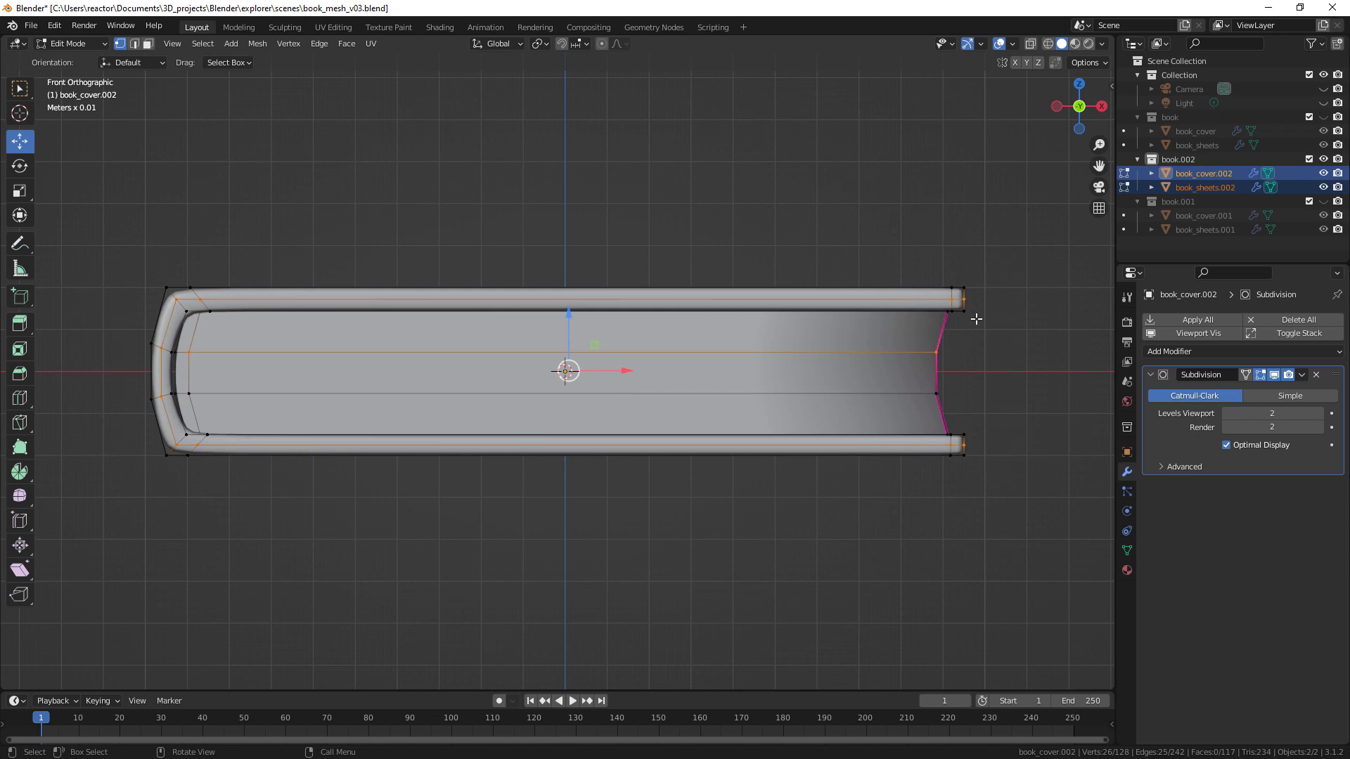
left_click_drag(991, 260, 135, 332)
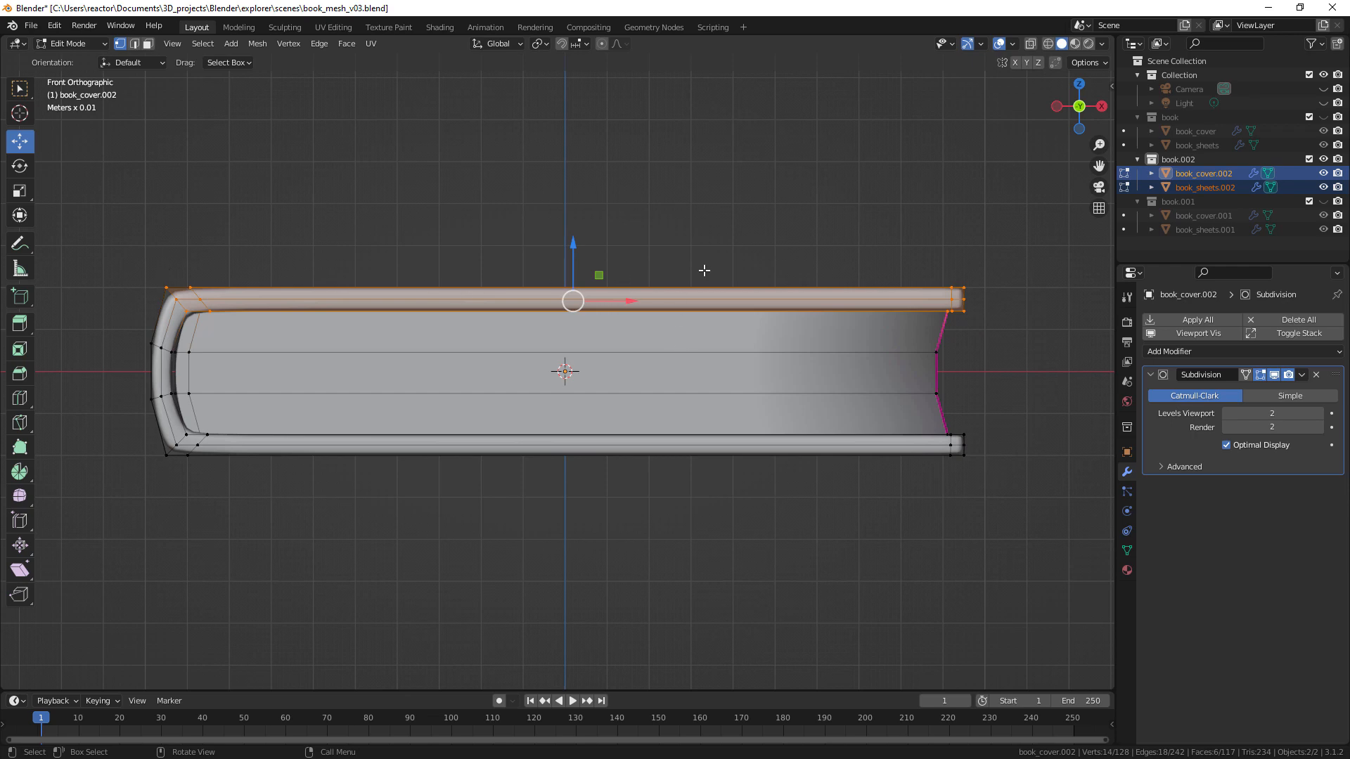
key("alt+z")
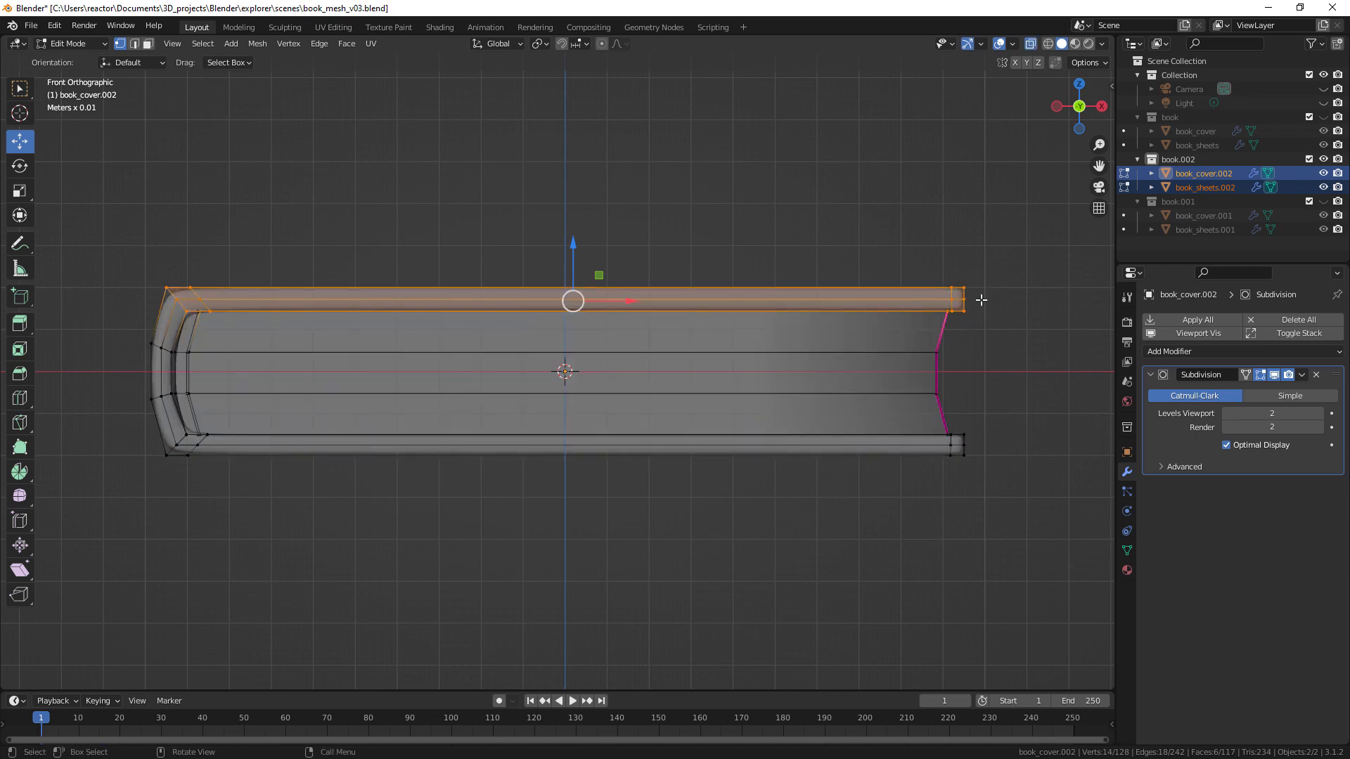
left_click_drag(1004, 255, 138, 327)
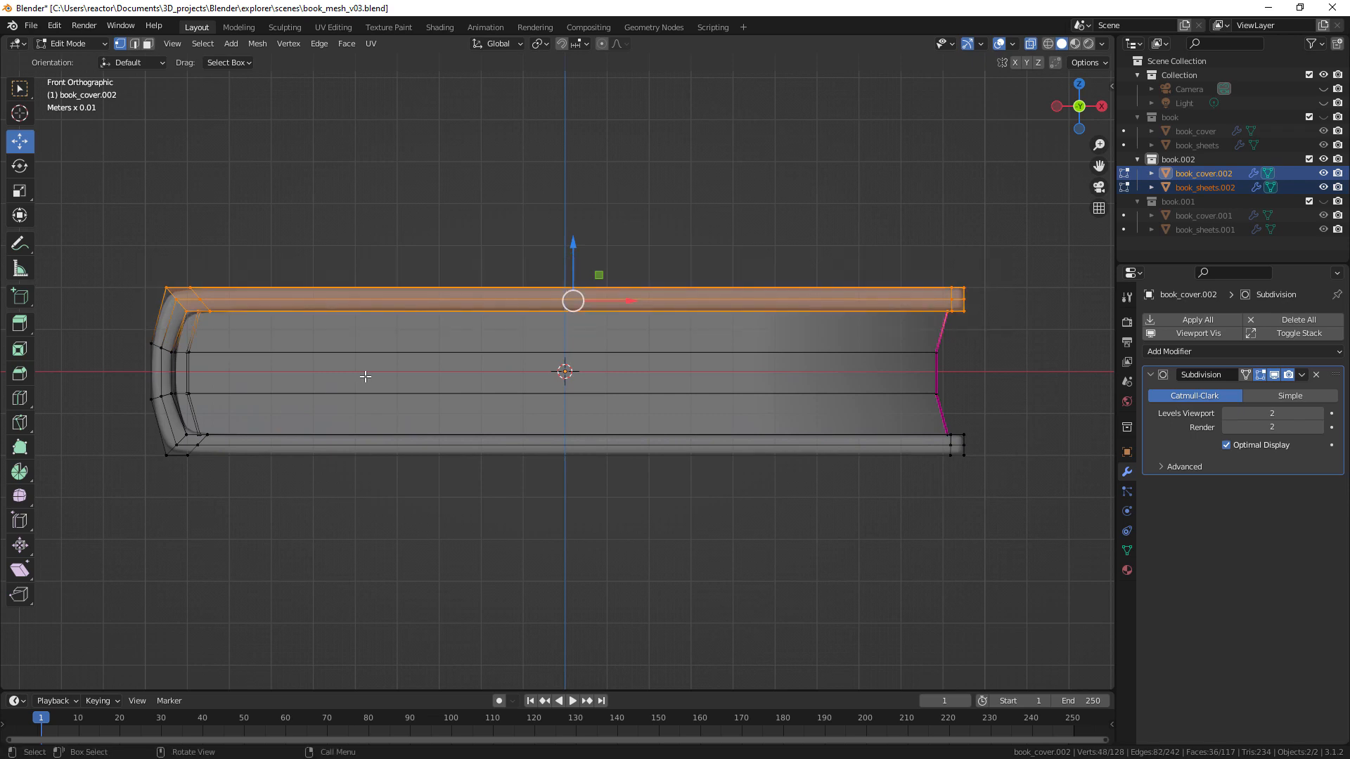
left_click_drag(574, 252, 574, 268)
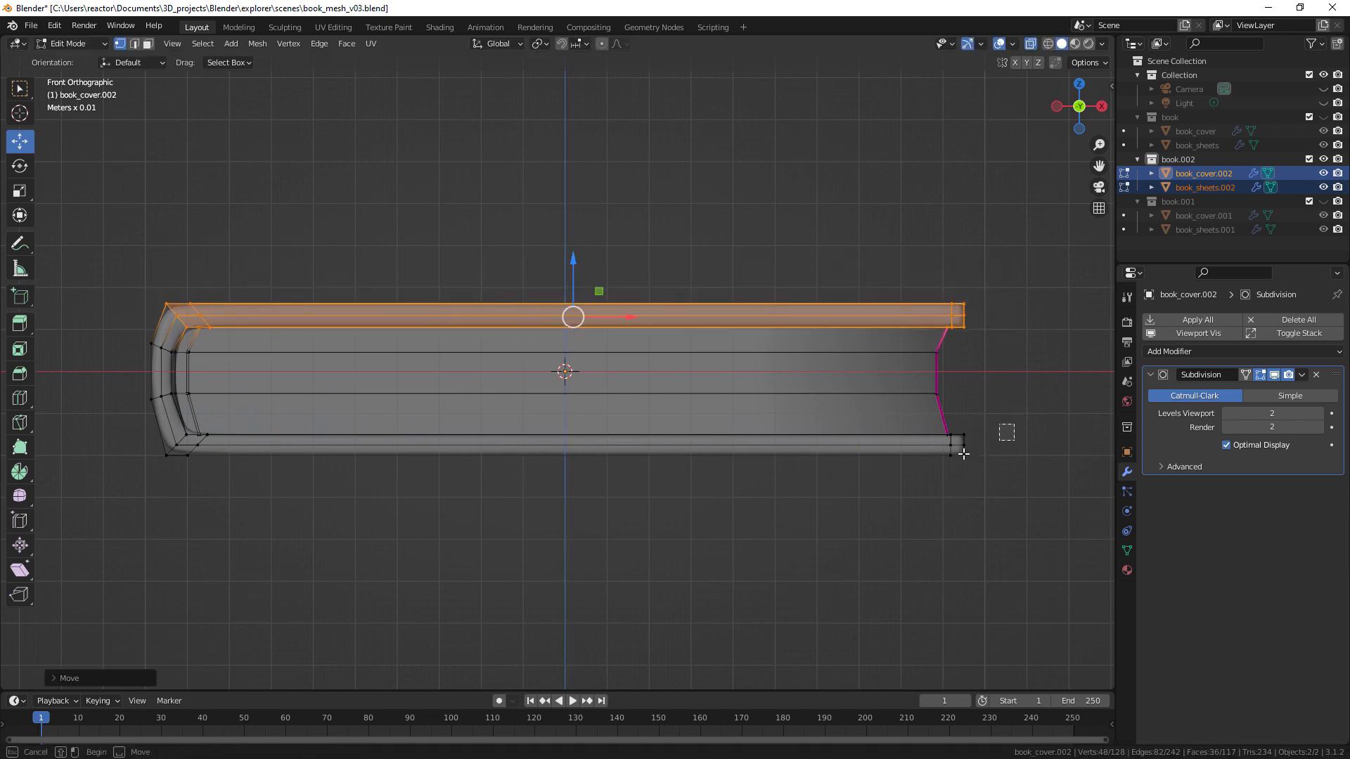
Move all vertices of the lower cover board and the sheets' bottom edge up along Z to make the book thinner
left_click_drag(1006, 424, 91, 520)
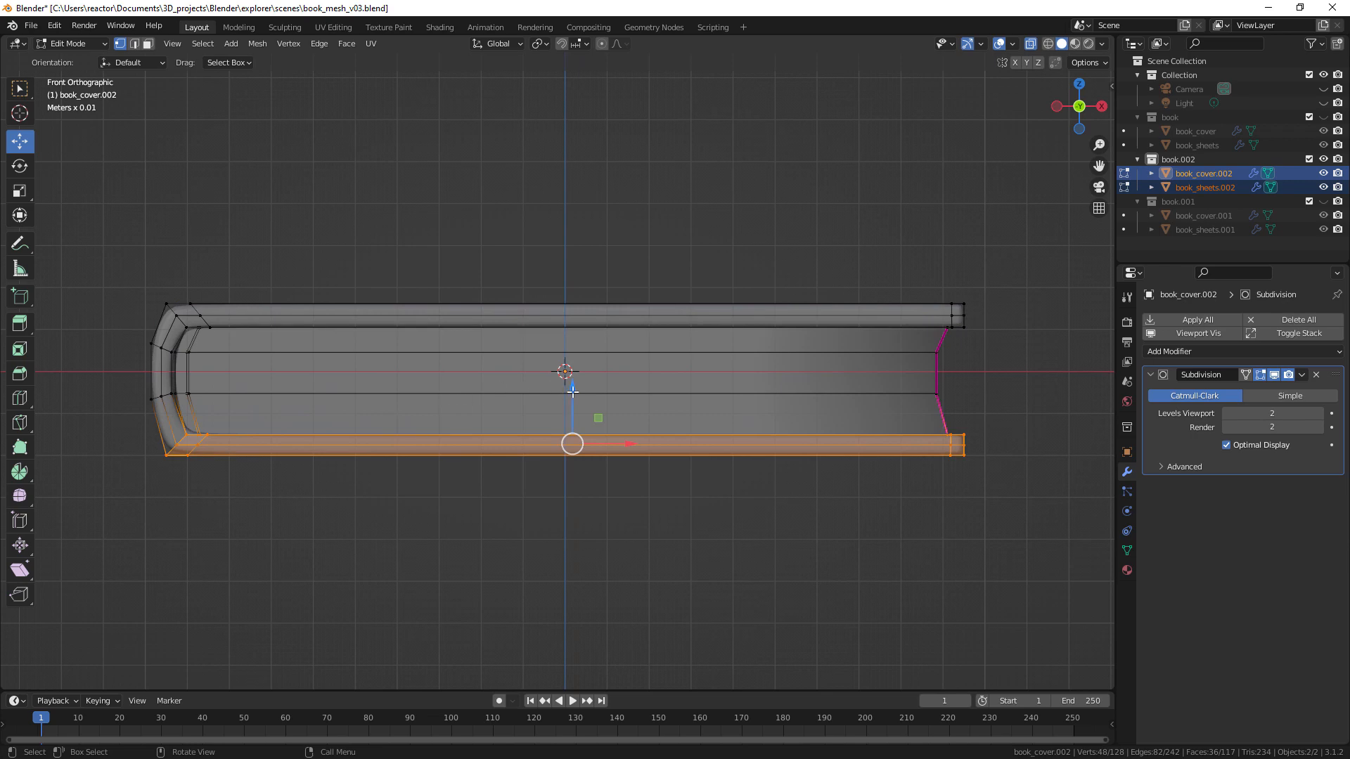
key("g")
key("z")
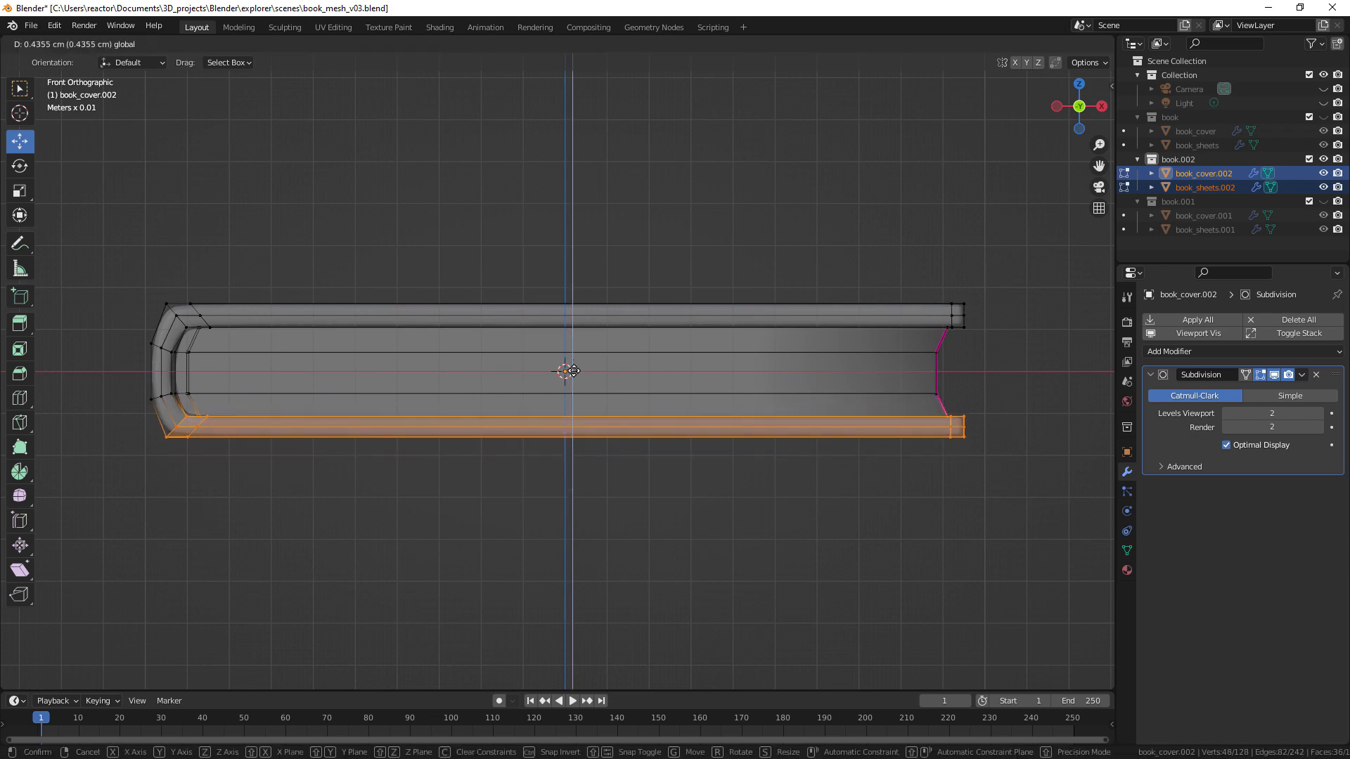
left_click(575, 369)
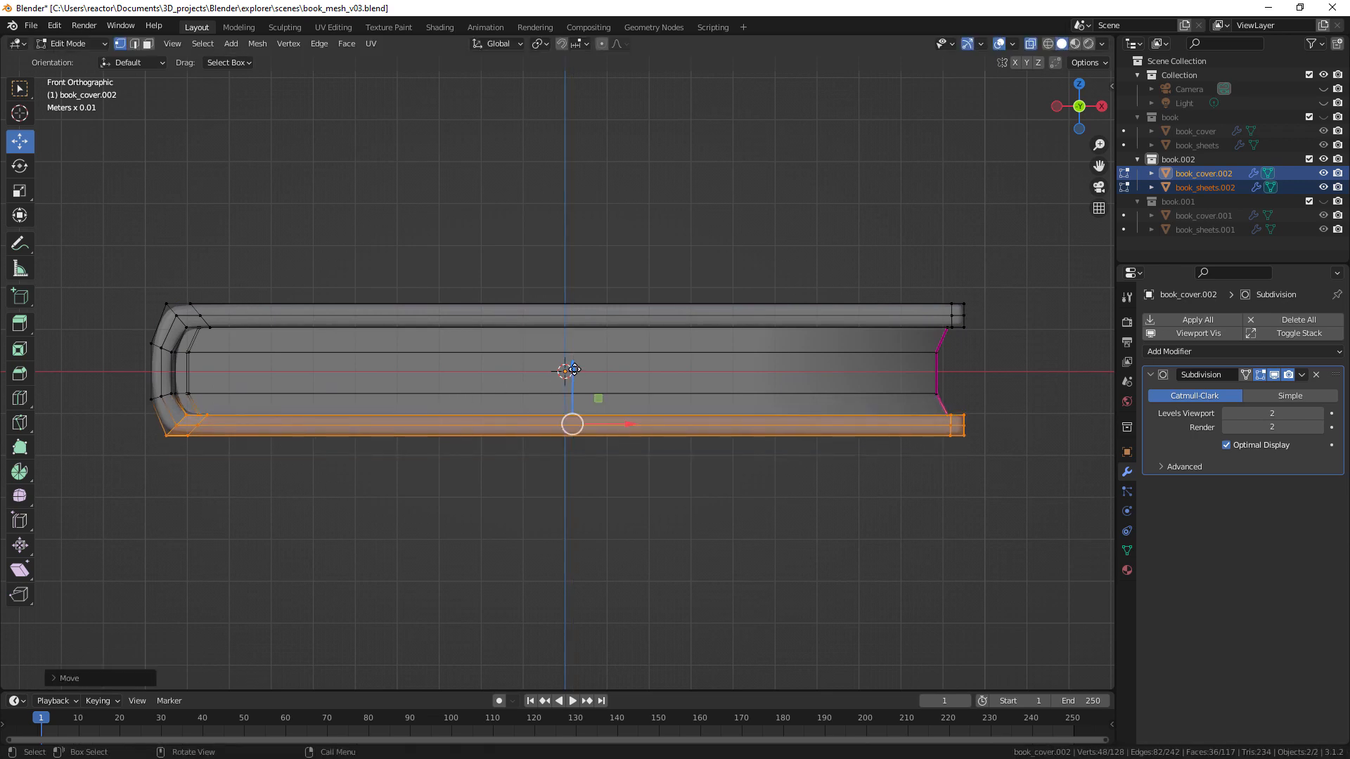
Move the two middle rows of spine and sheets vertices slightly toward the book's centre along Z
mouse_move(967, 343)
left_mouse_down()
mouse_move(156, 367)
mouse_move(953, 363)
left_mouse_up()
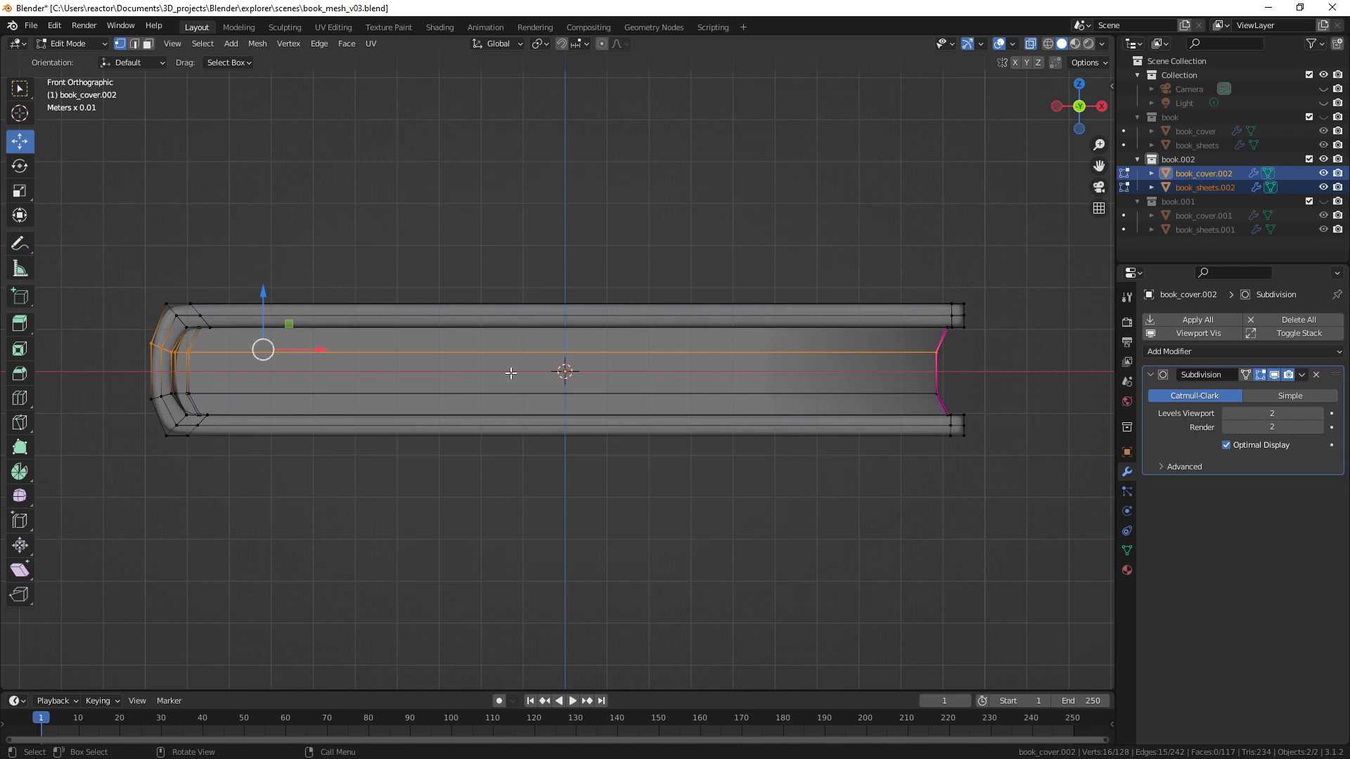
left_click_drag(262, 303, 262, 310)
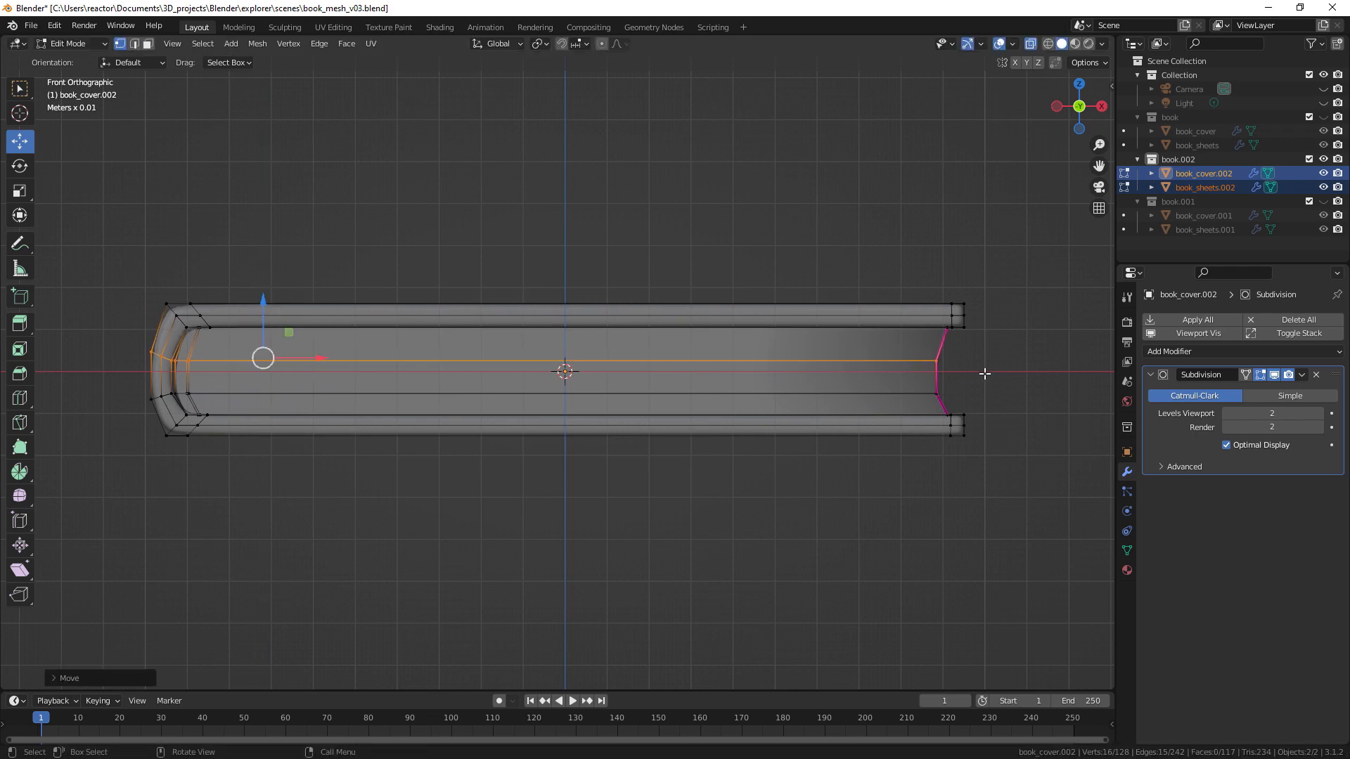
left_click_drag(984, 373, 123, 407)
left_click_drag(262, 335, 263, 328)
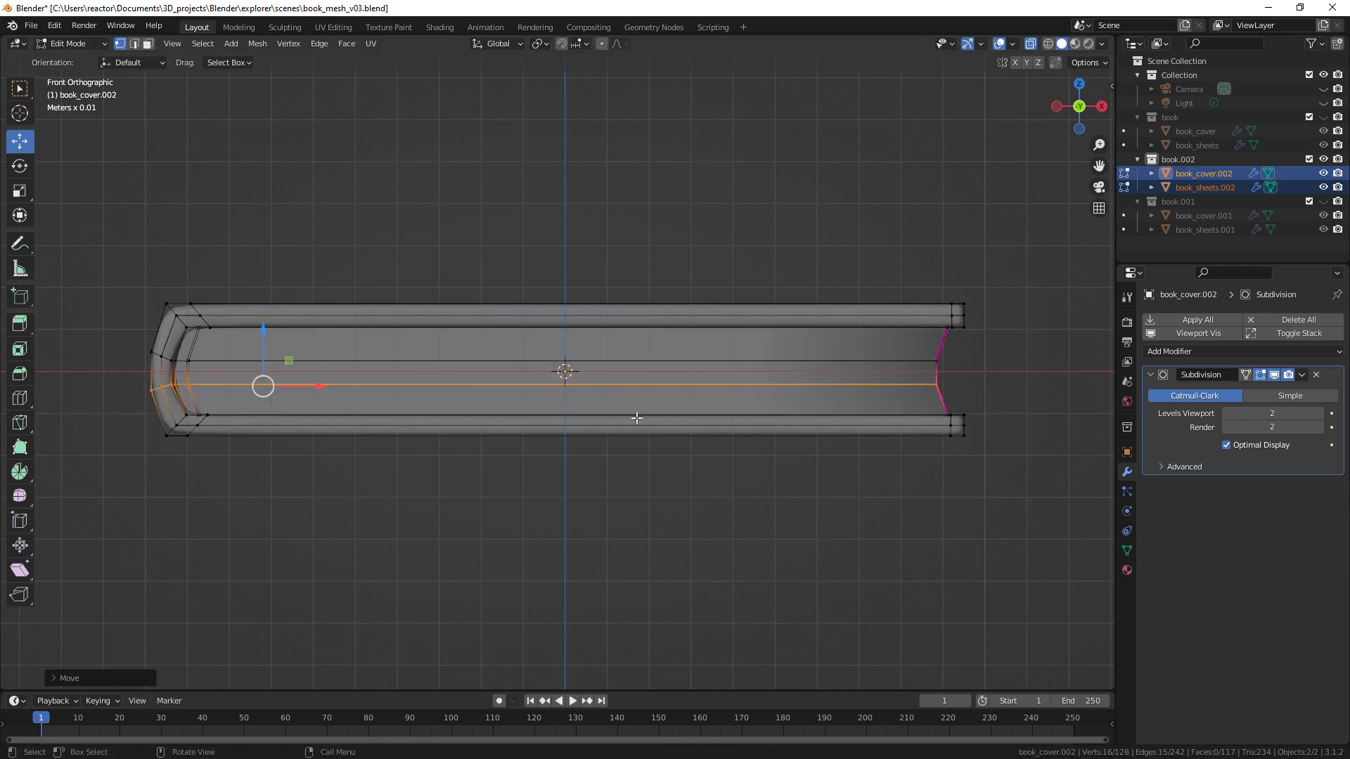
Bring the upper and lower cover boards with the adjoining sheets vertices closer together along Z once more, then deselect everything
left_click_drag(991, 282, 128, 341)
left_click_drag(575, 267, 574, 281)
left_click_drag(1023, 403, 97, 492)
left_click_drag(572, 359, 577, 351)
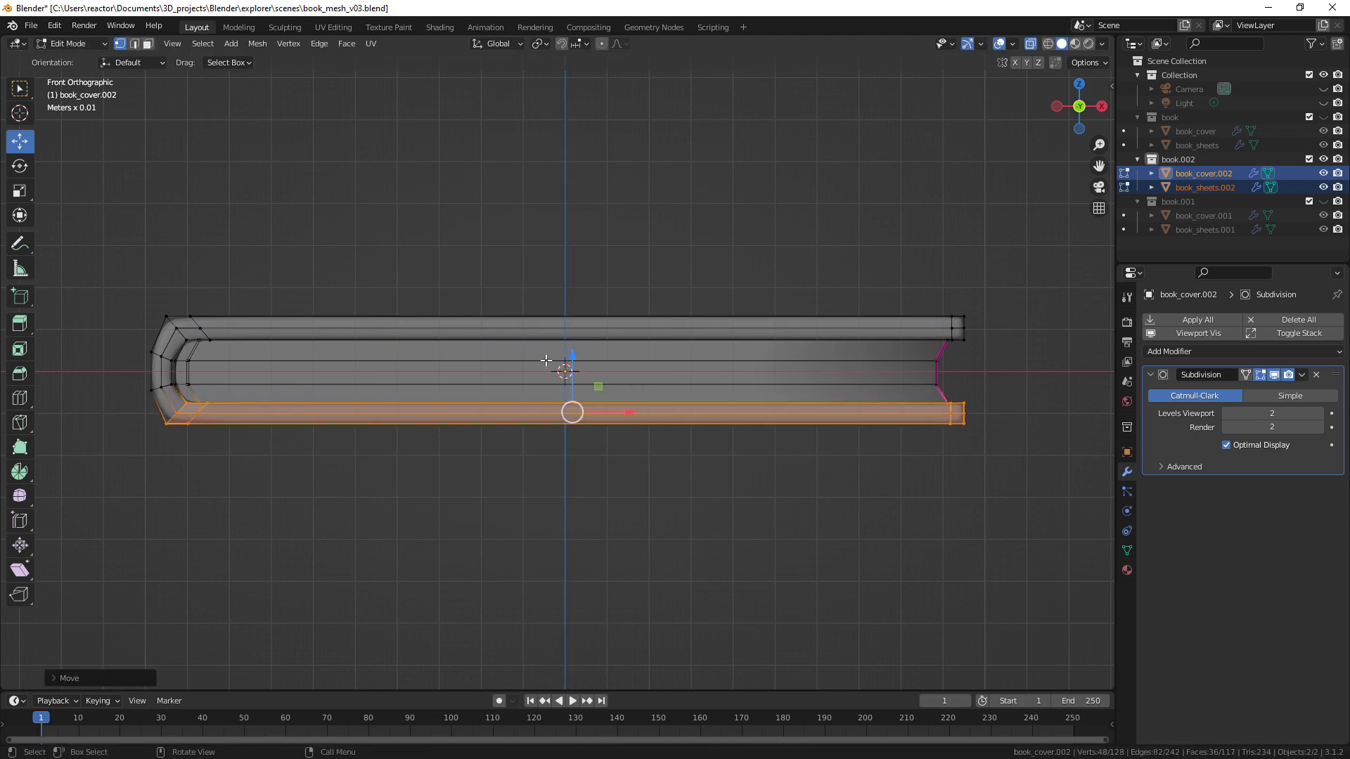
left_click(800, 457)
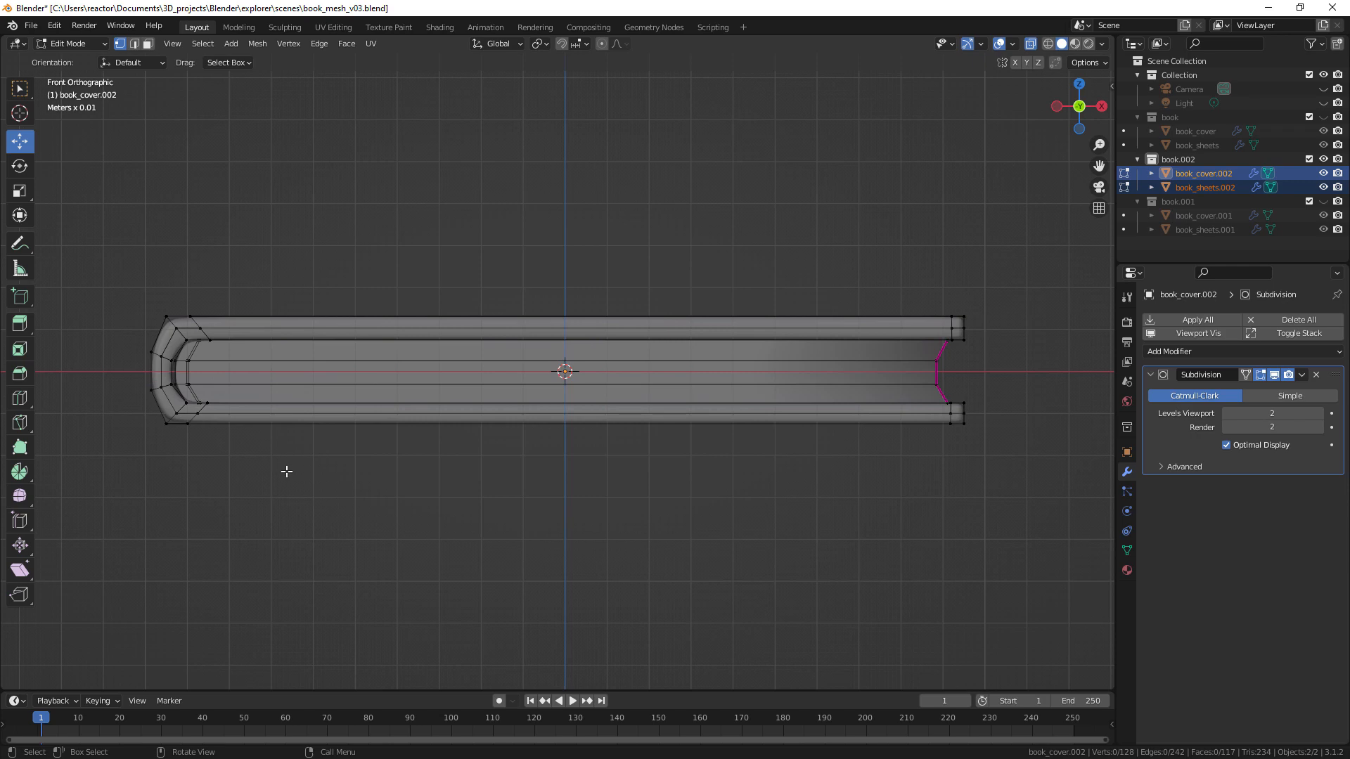
Scale the upper cover board's vertices along Z to about 0.386, and thin the lower board's vertices to match
left_click_drag(992, 288, 139, 350)
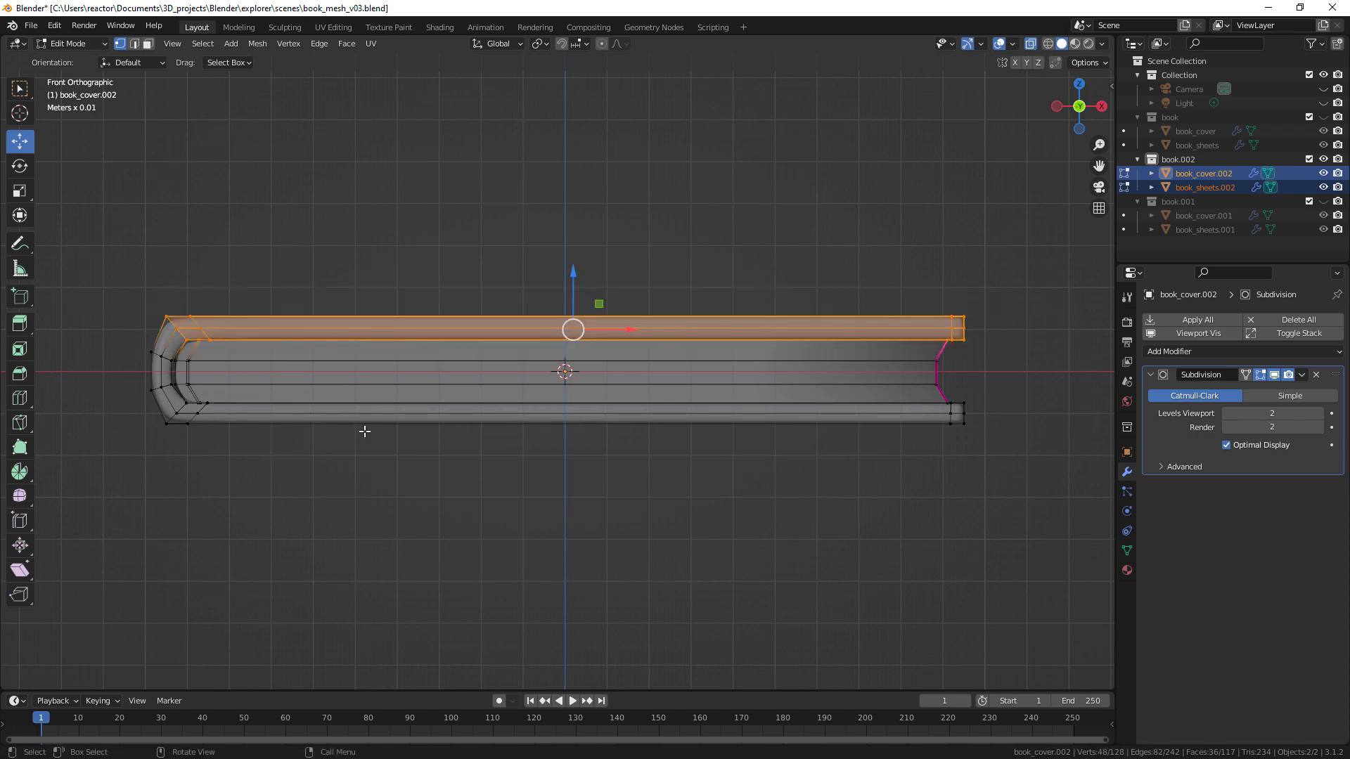
left_click(19, 190)
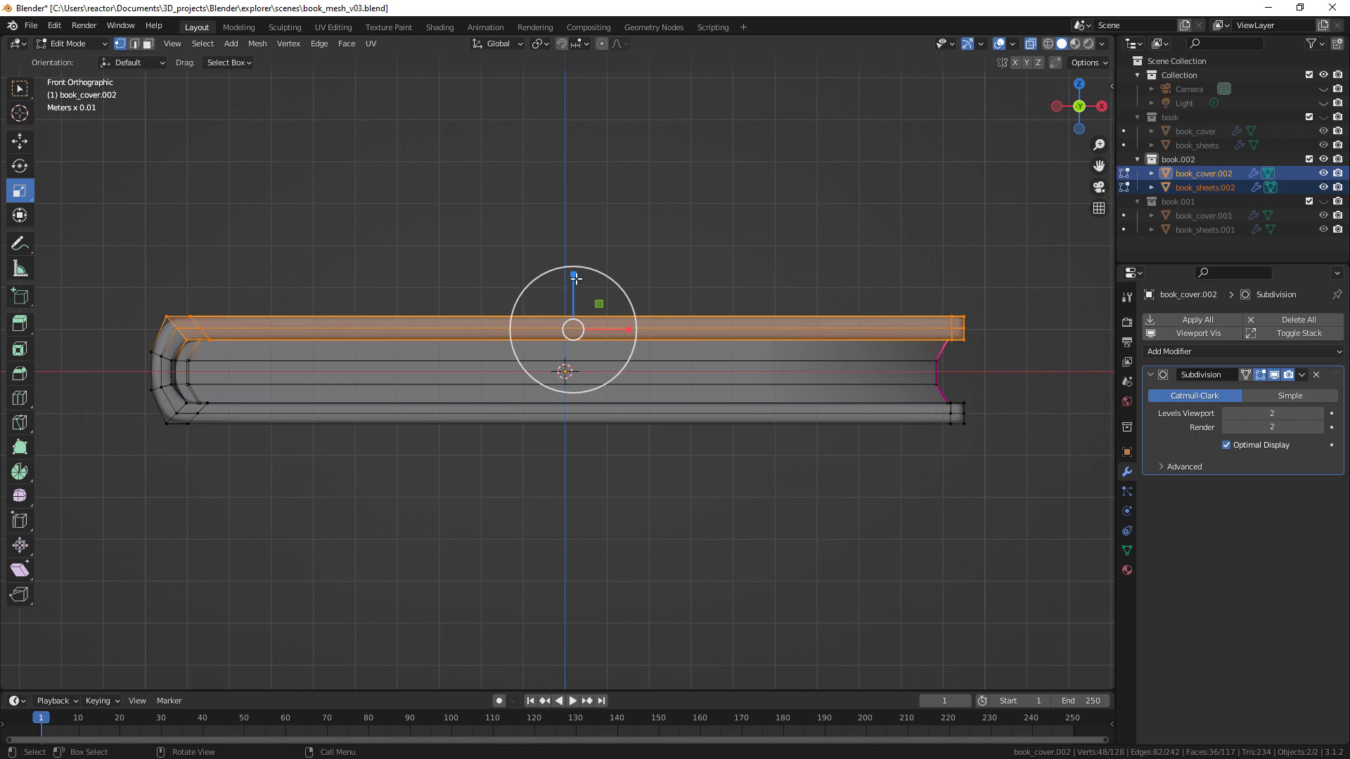
left_click_drag(572, 275, 578, 307)
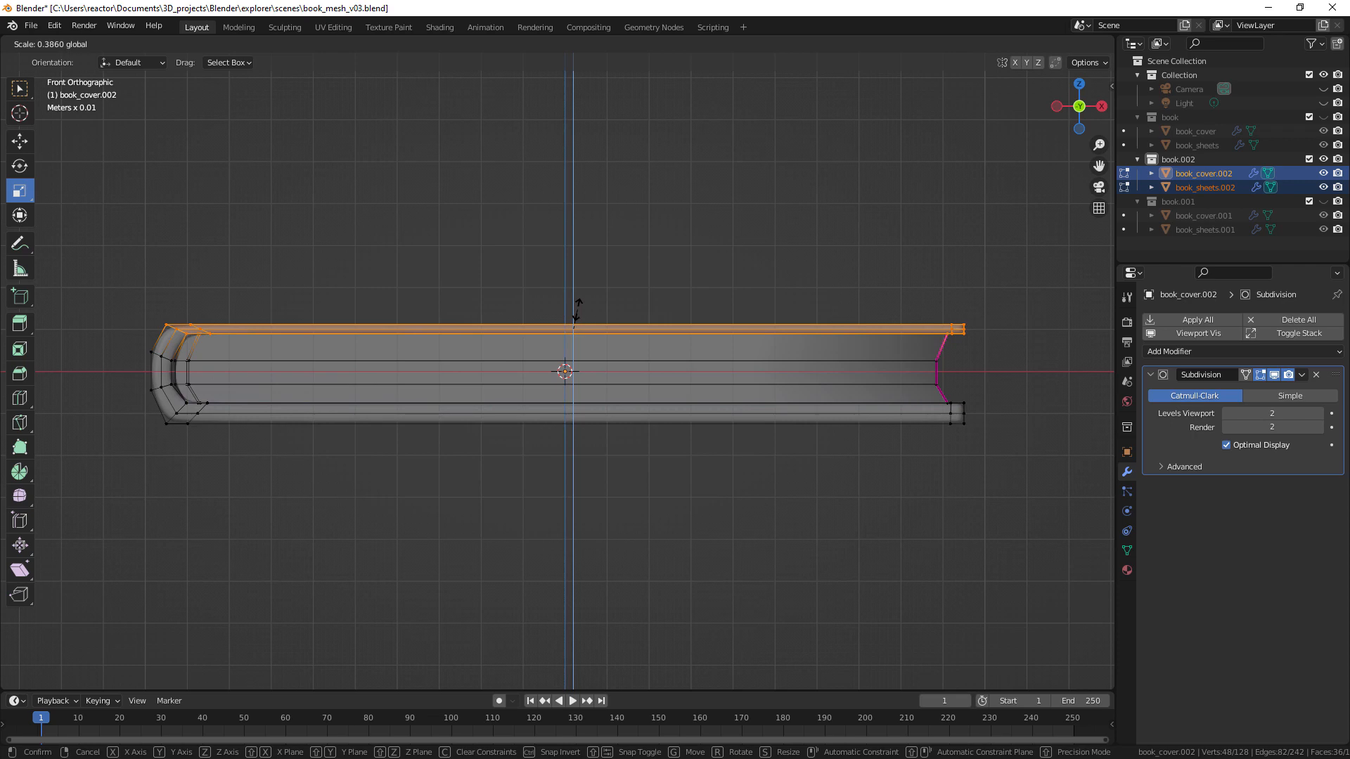
left_click_drag(578, 307, 578, 307)
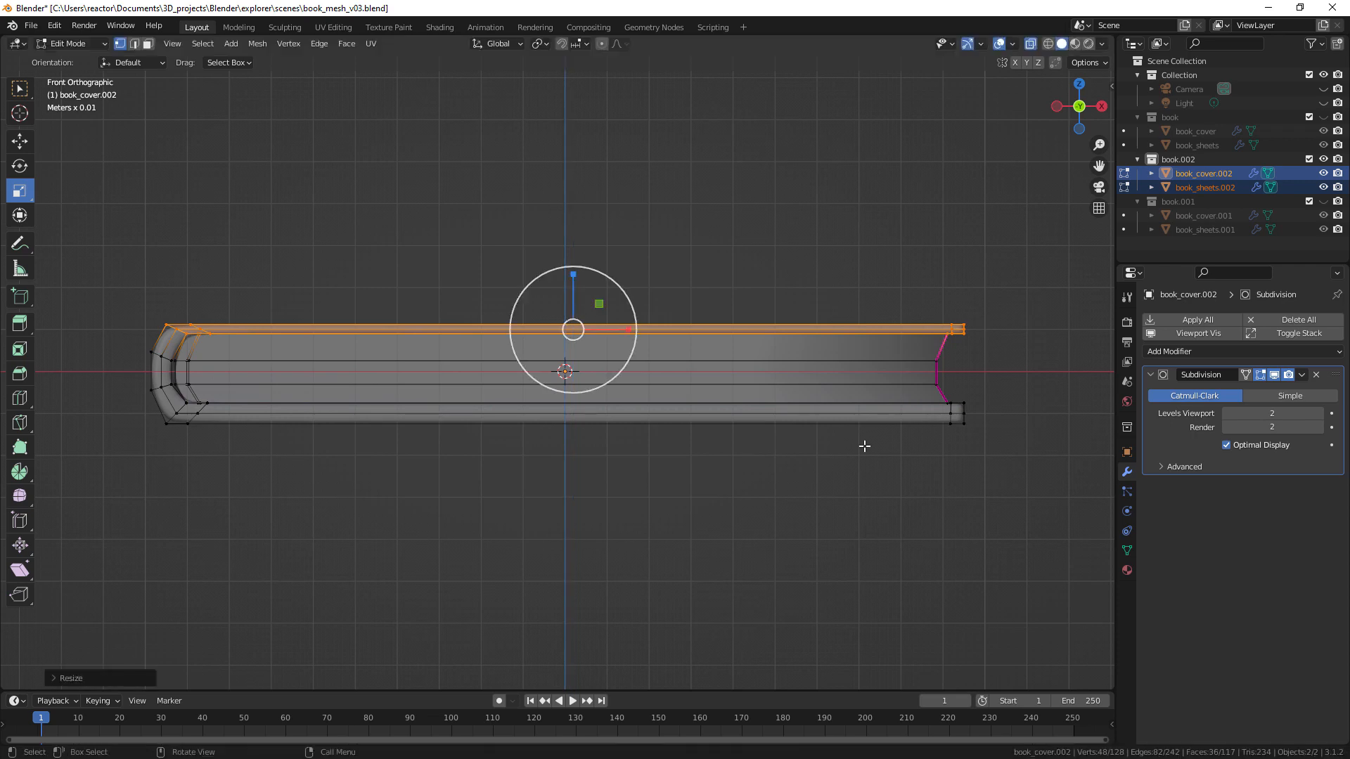
left_click_drag(1000, 394, 157, 481)
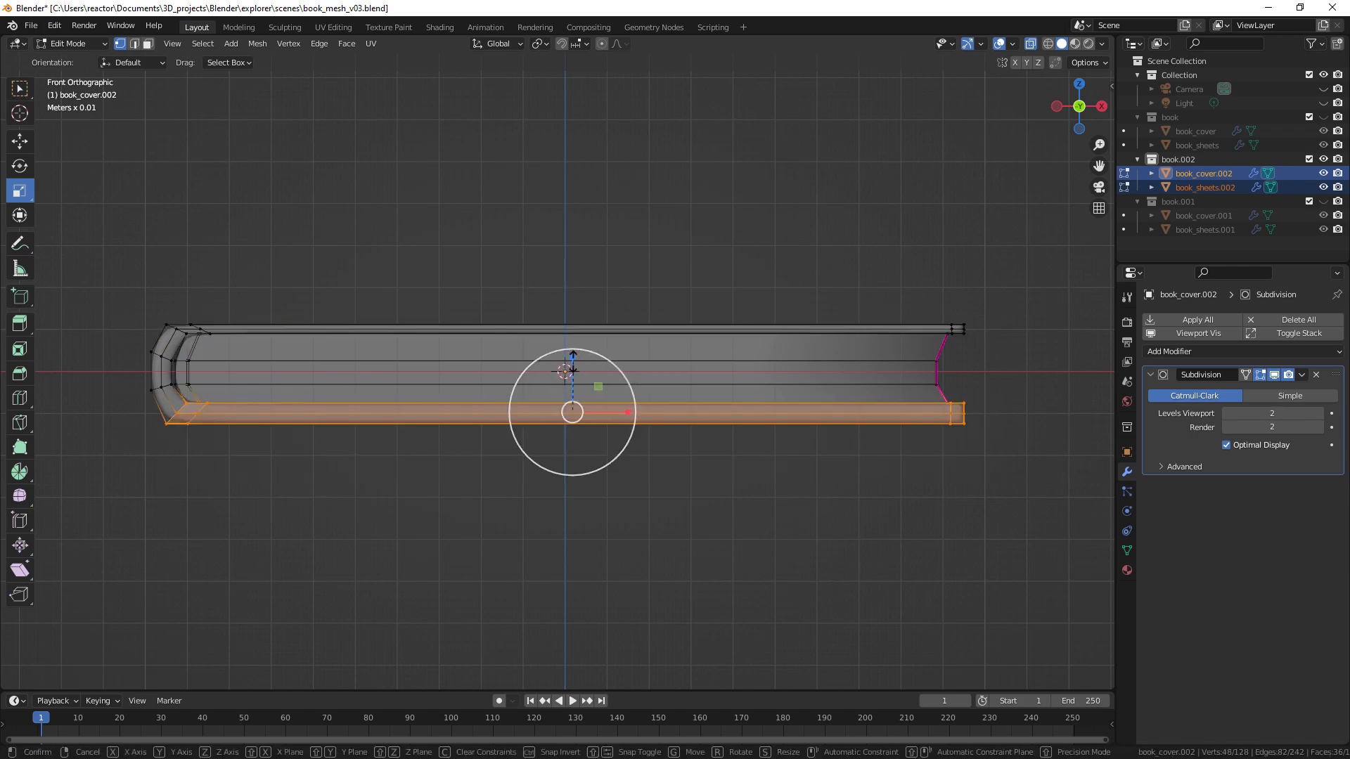
left_click_drag(571, 362, 577, 394)
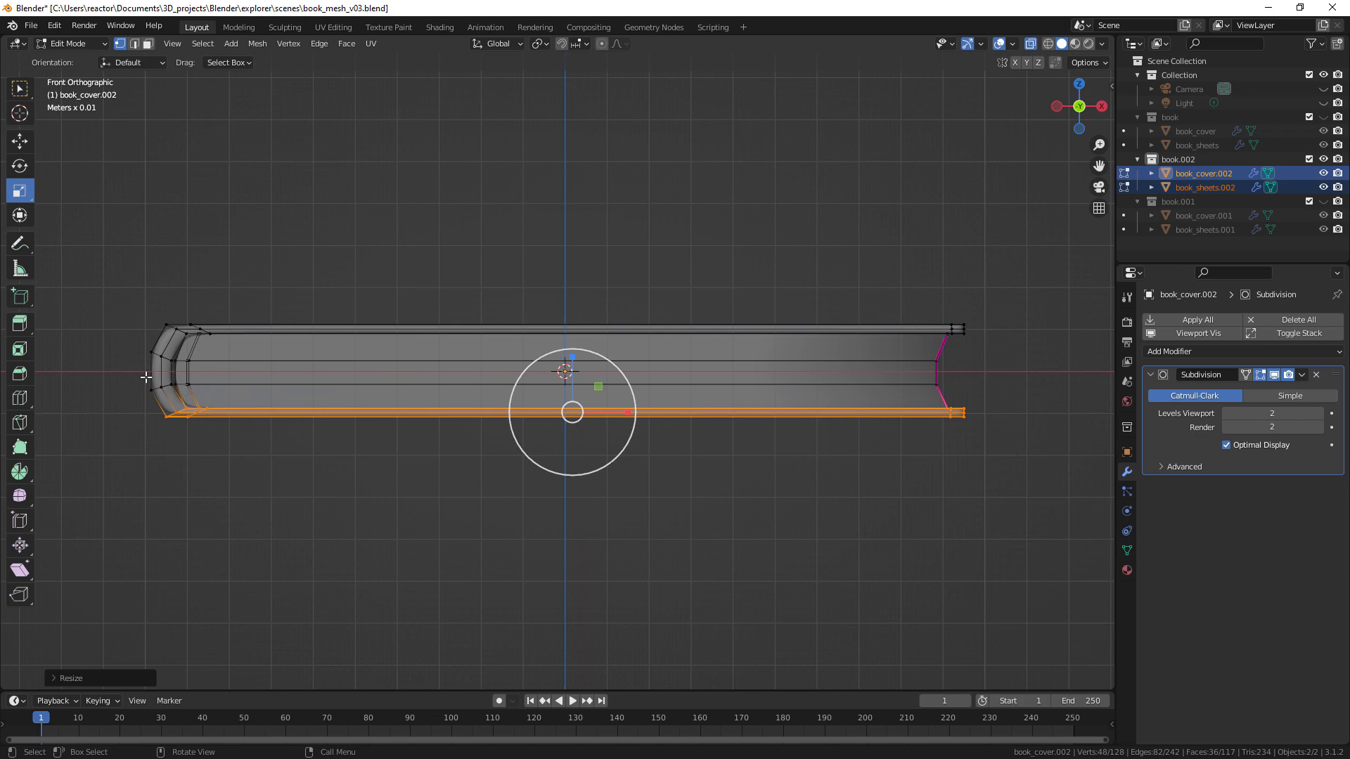
Try to box-select the cover's spine vertices while the sheets mesh is still visible
left_click_drag(102, 282, 191, 438)
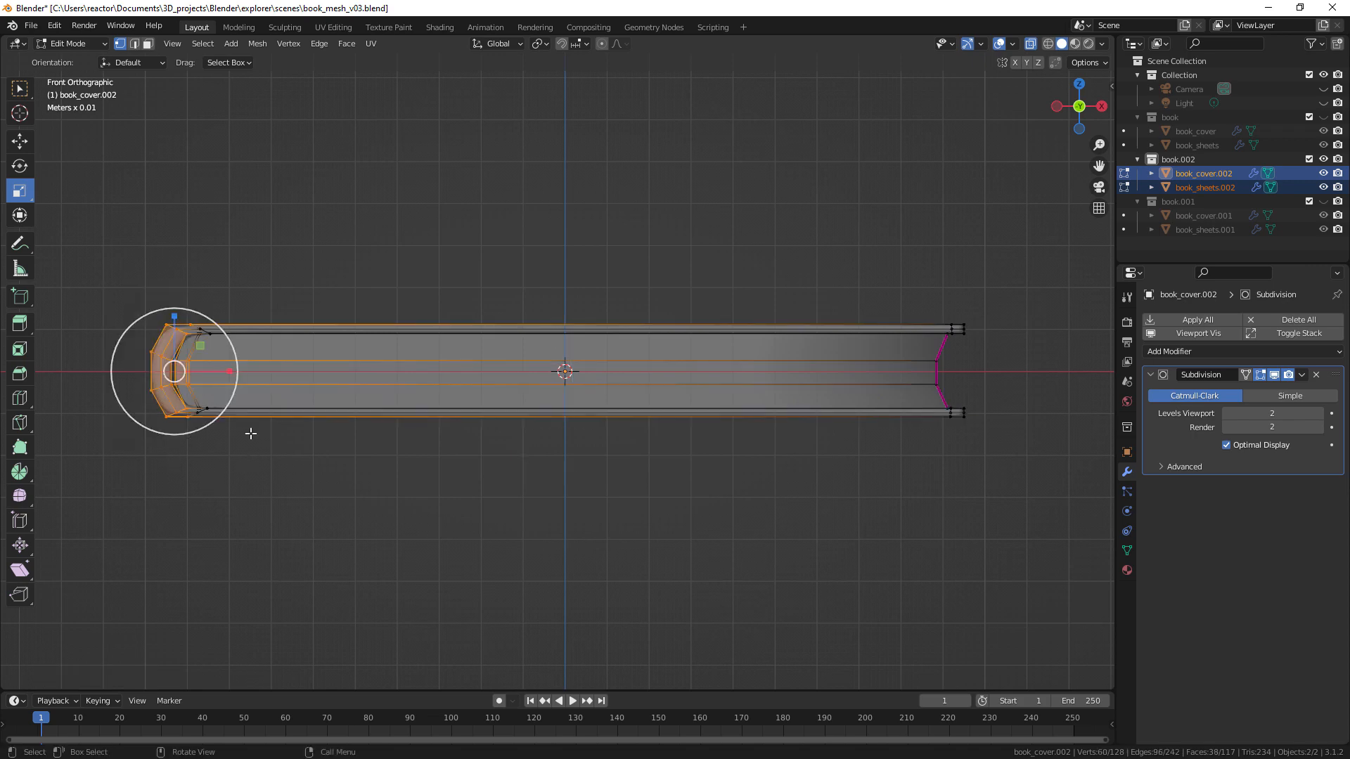
scroll(200, 355, "up", 2)
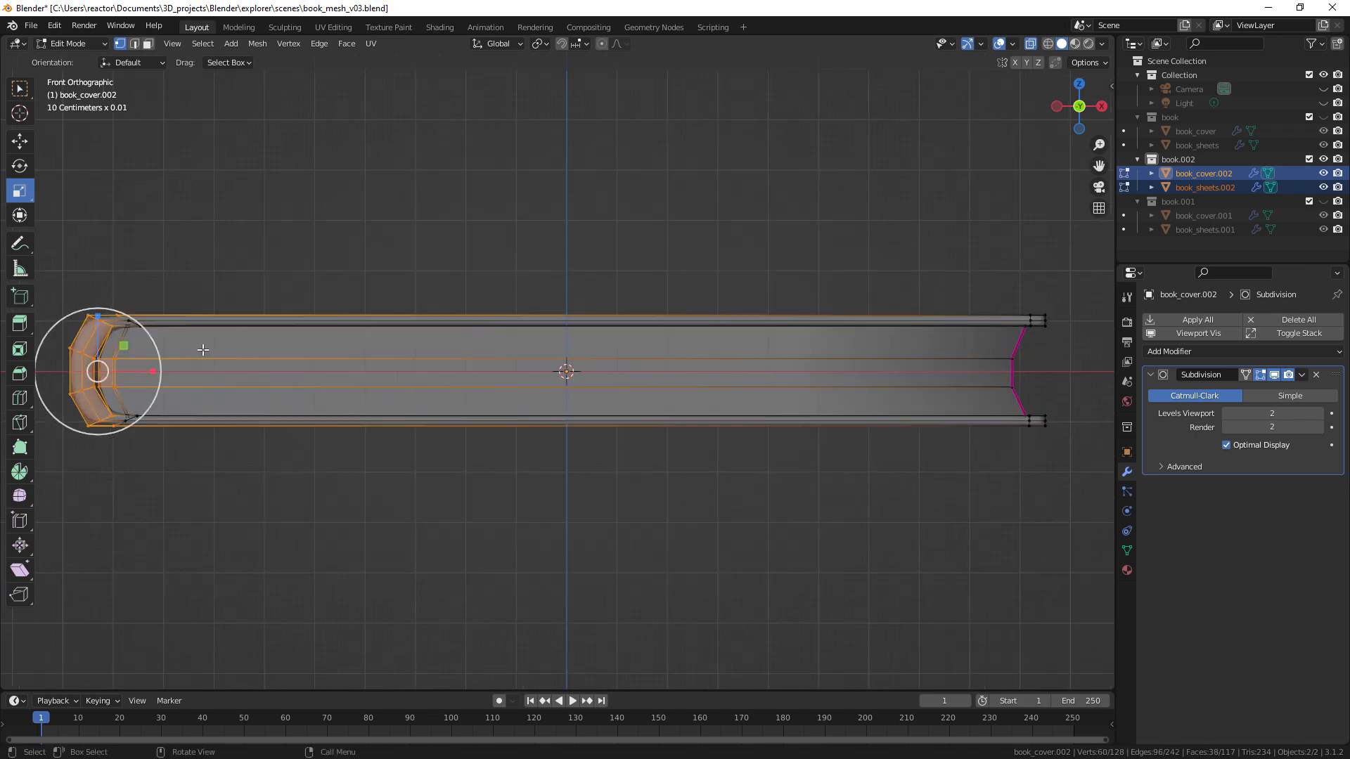
middle_click_drag(206, 370, 553, 353, "shift")
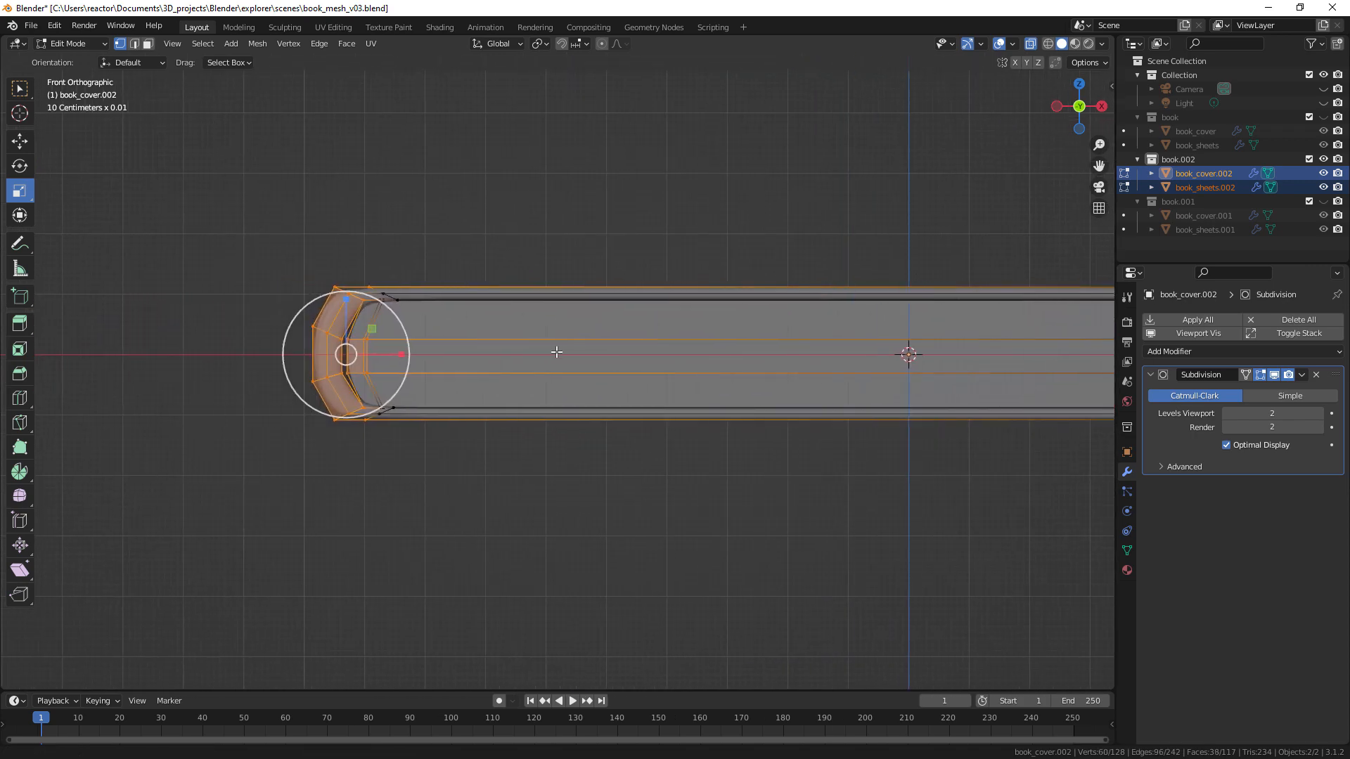
key("KP_5")
scroll(369, 359, "down", 4)
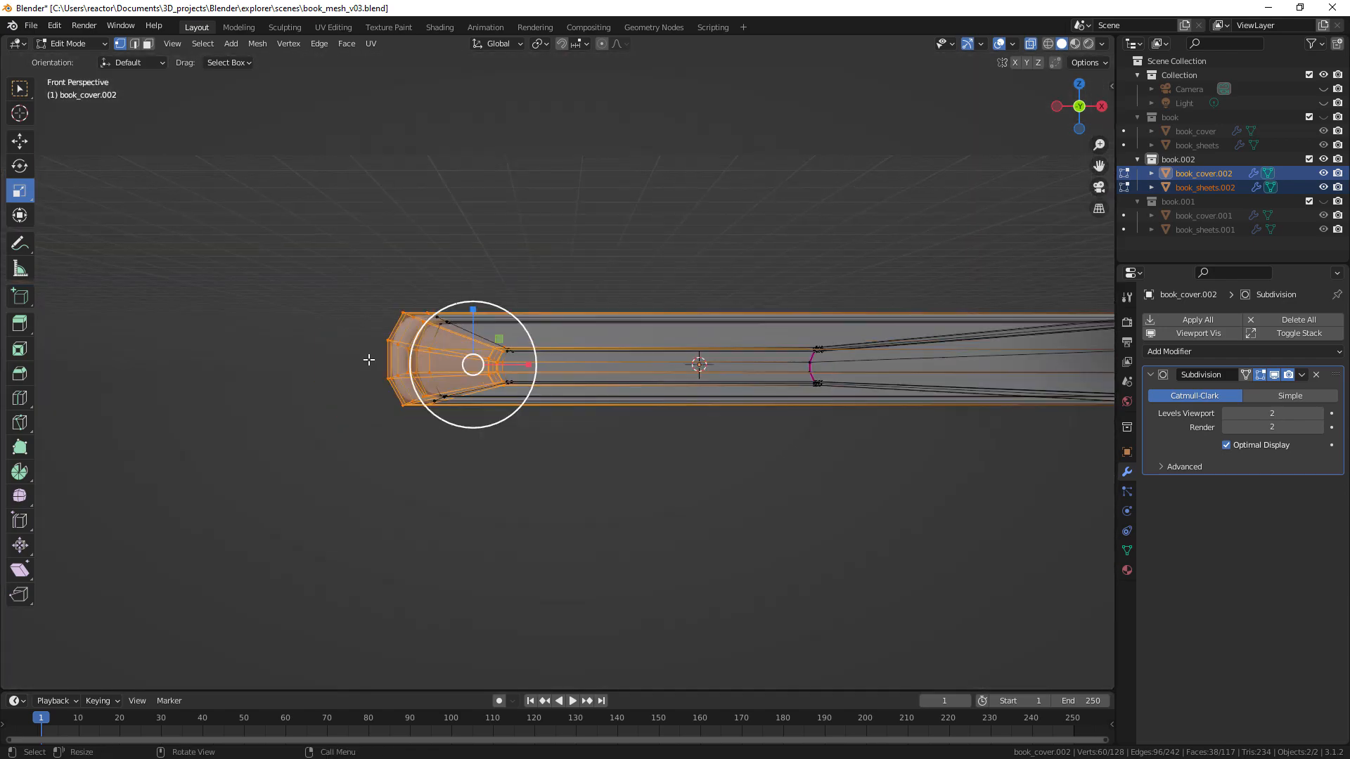
key("KP_5")
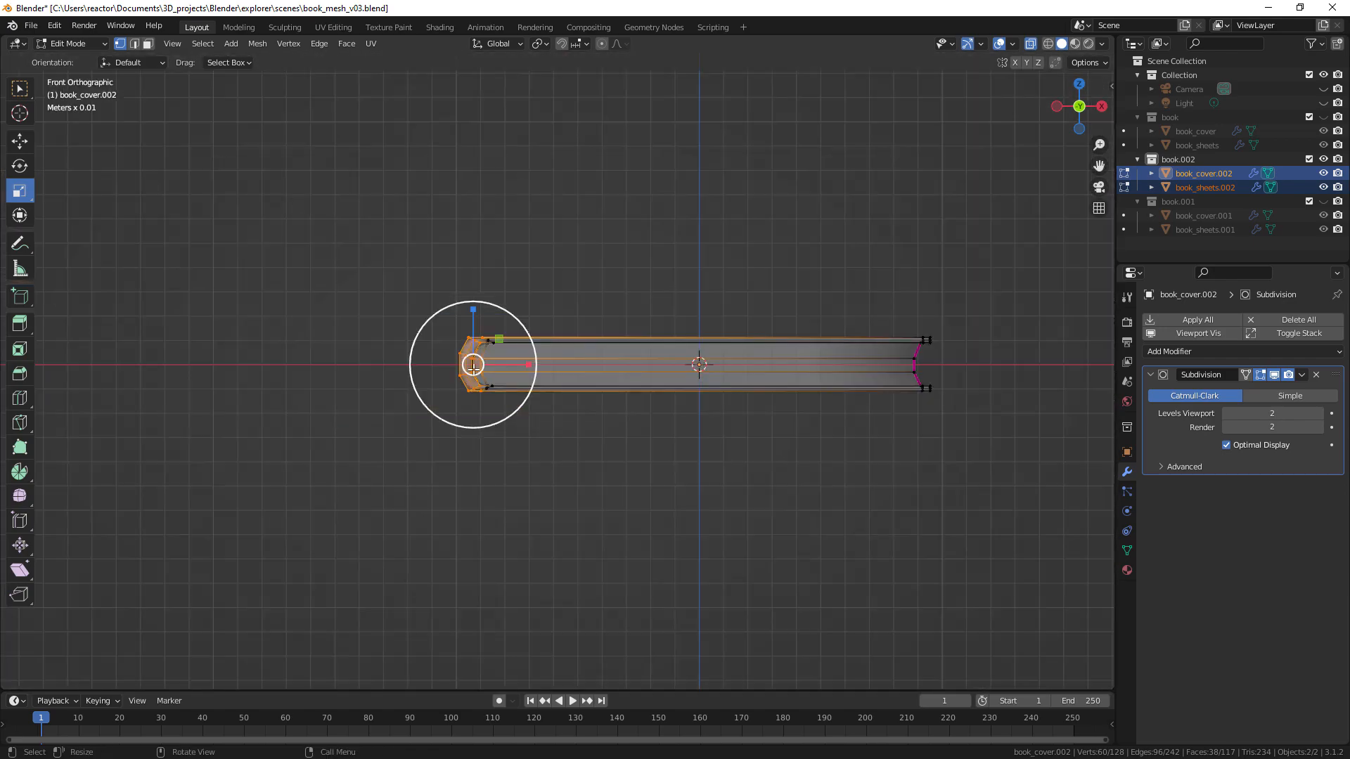
scroll(486, 364, "up", 3)
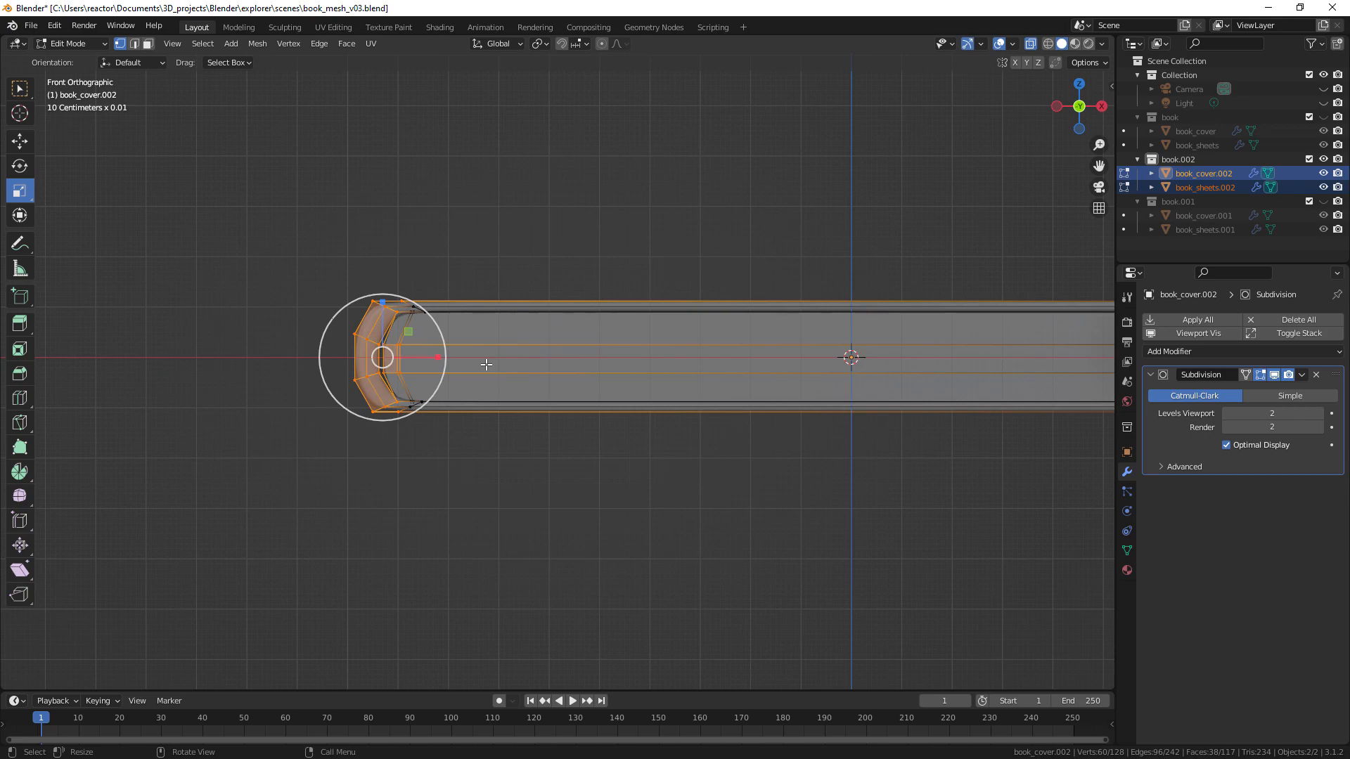
scroll(486, 364, "down", 4)
scroll(570, 368, "up", 3)
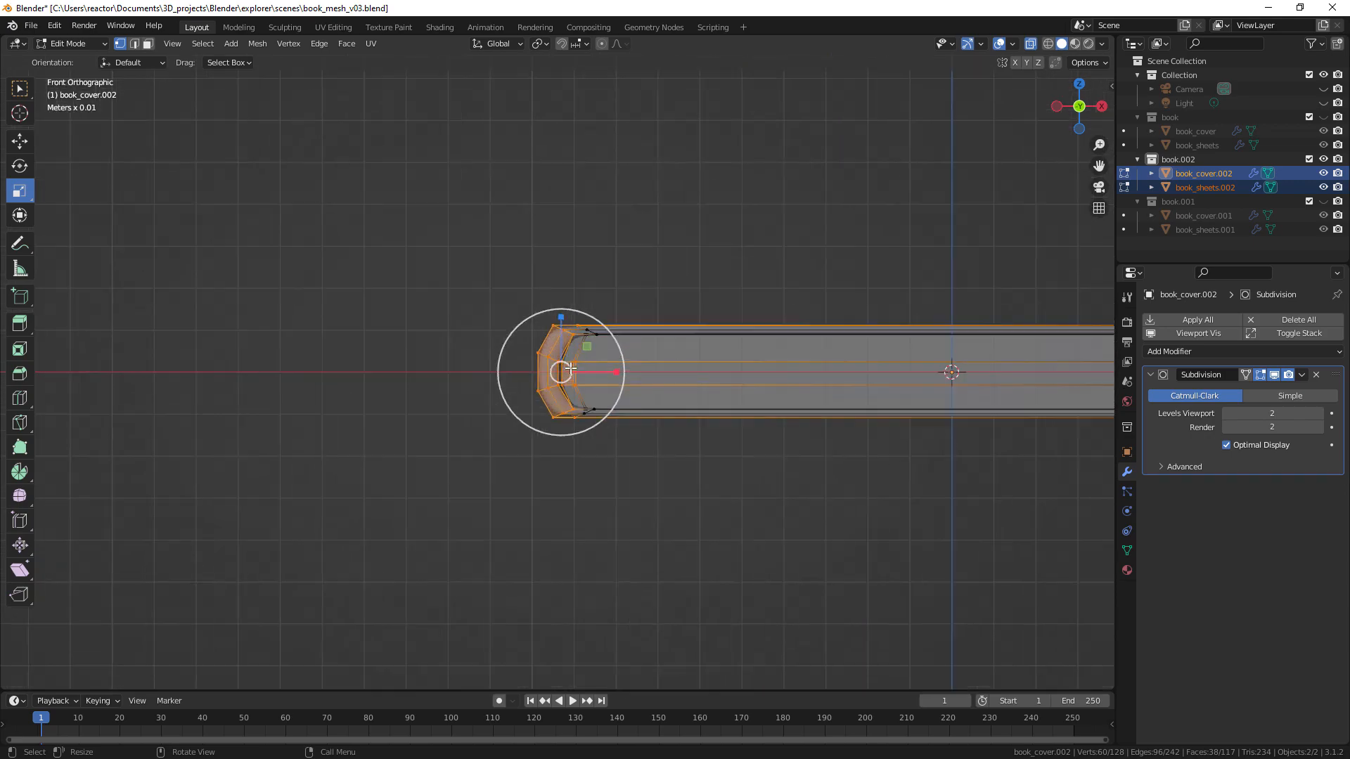
scroll(570, 368, "up", 4)
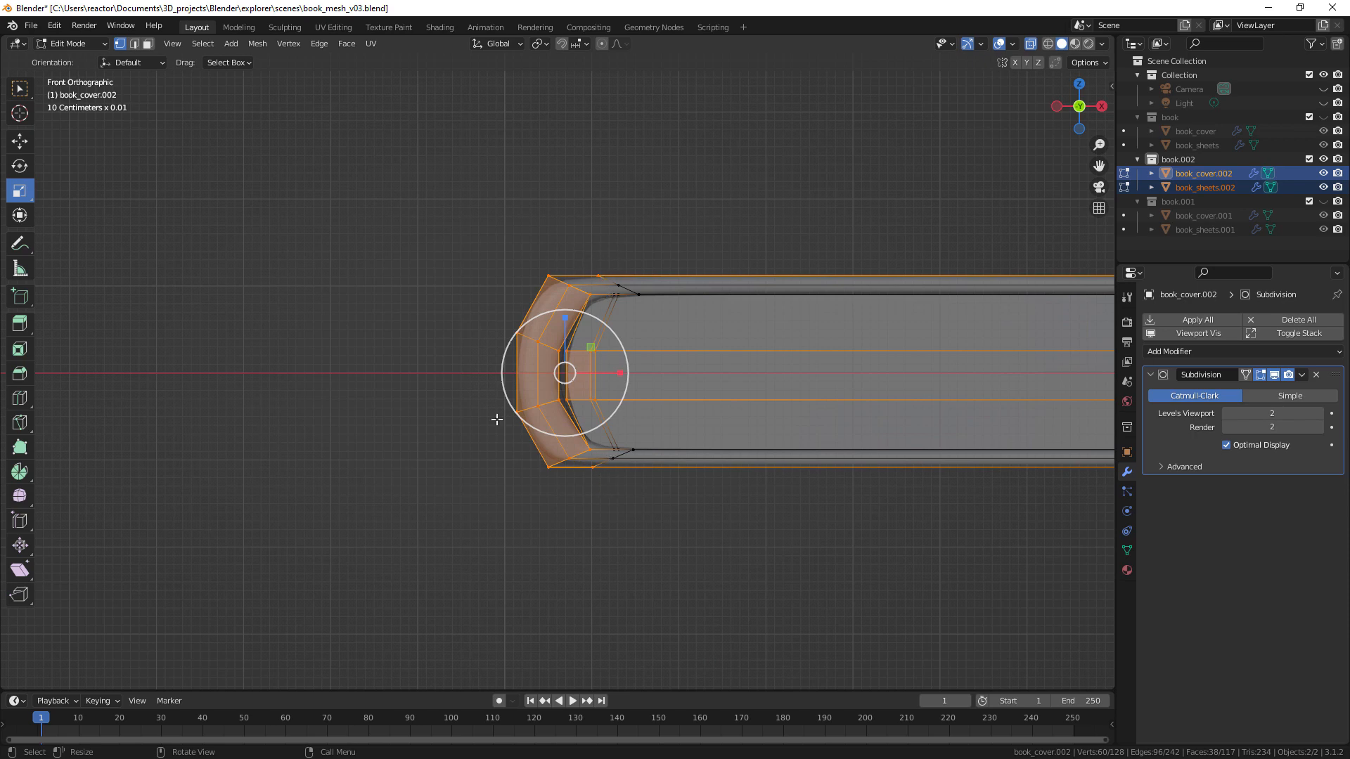
left_click(461, 308)
mouse_move(461, 220)
left_mouse_down()
mouse_move(601, 484)
mouse_move(587, 465)
left_mouse_up()
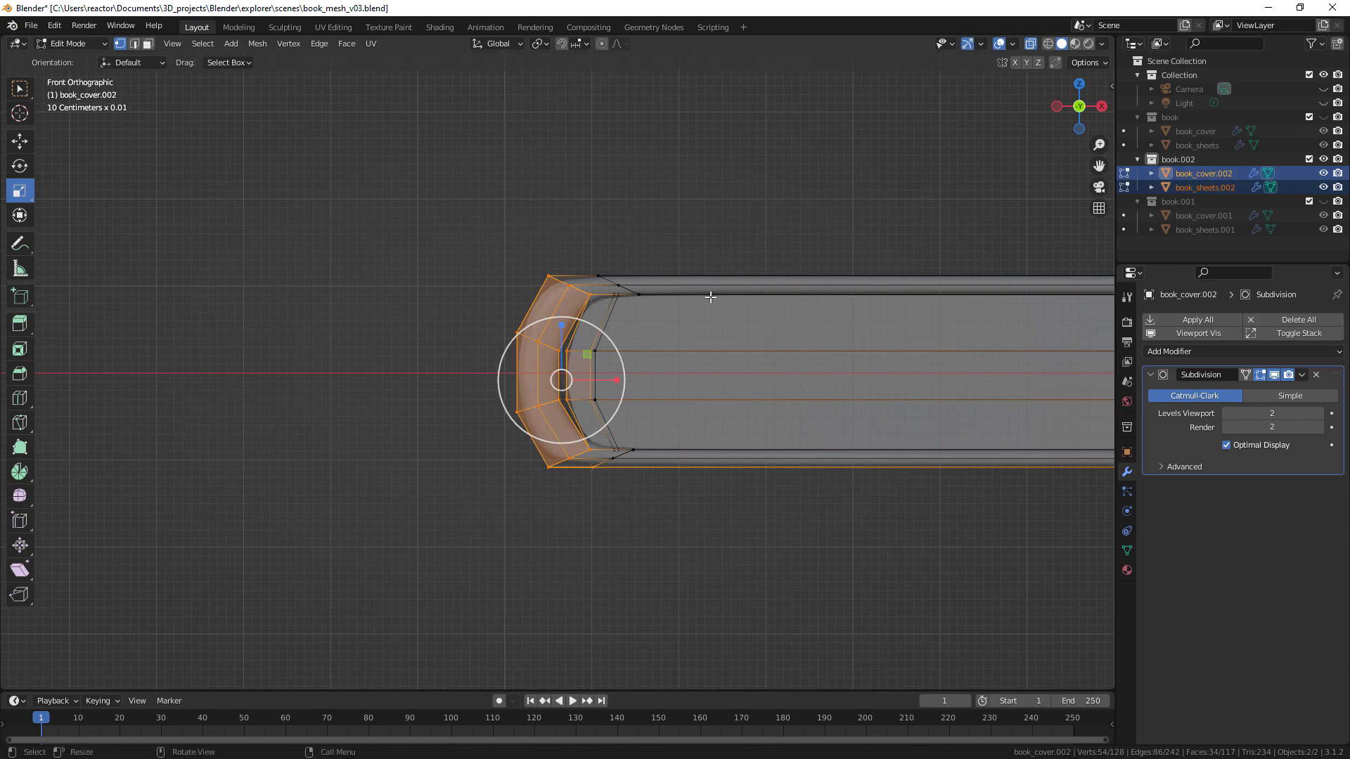
Hide book_sheets.002, select only the cover's spine vertices and scale them along X to about half the spine's thickness
left_click(1323, 187)
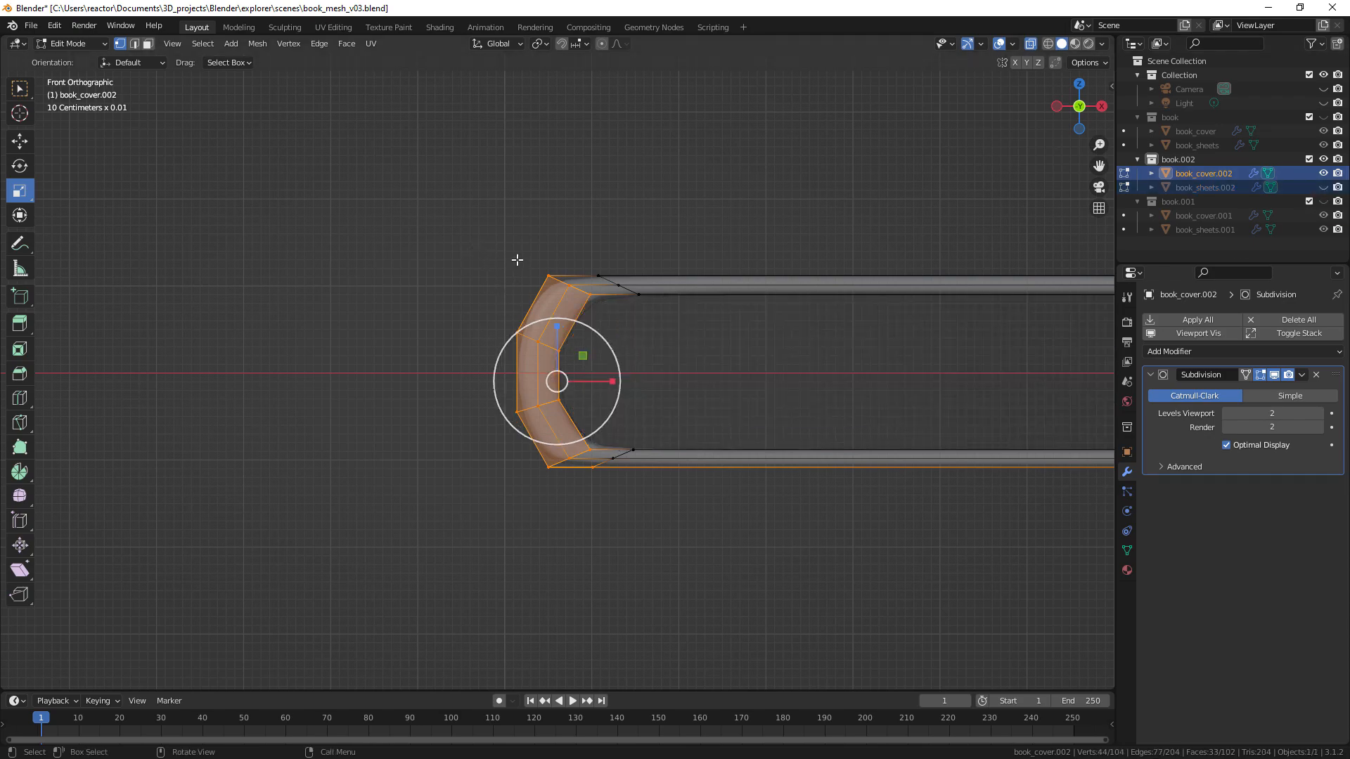
left_click_drag(536, 257, 592, 308)
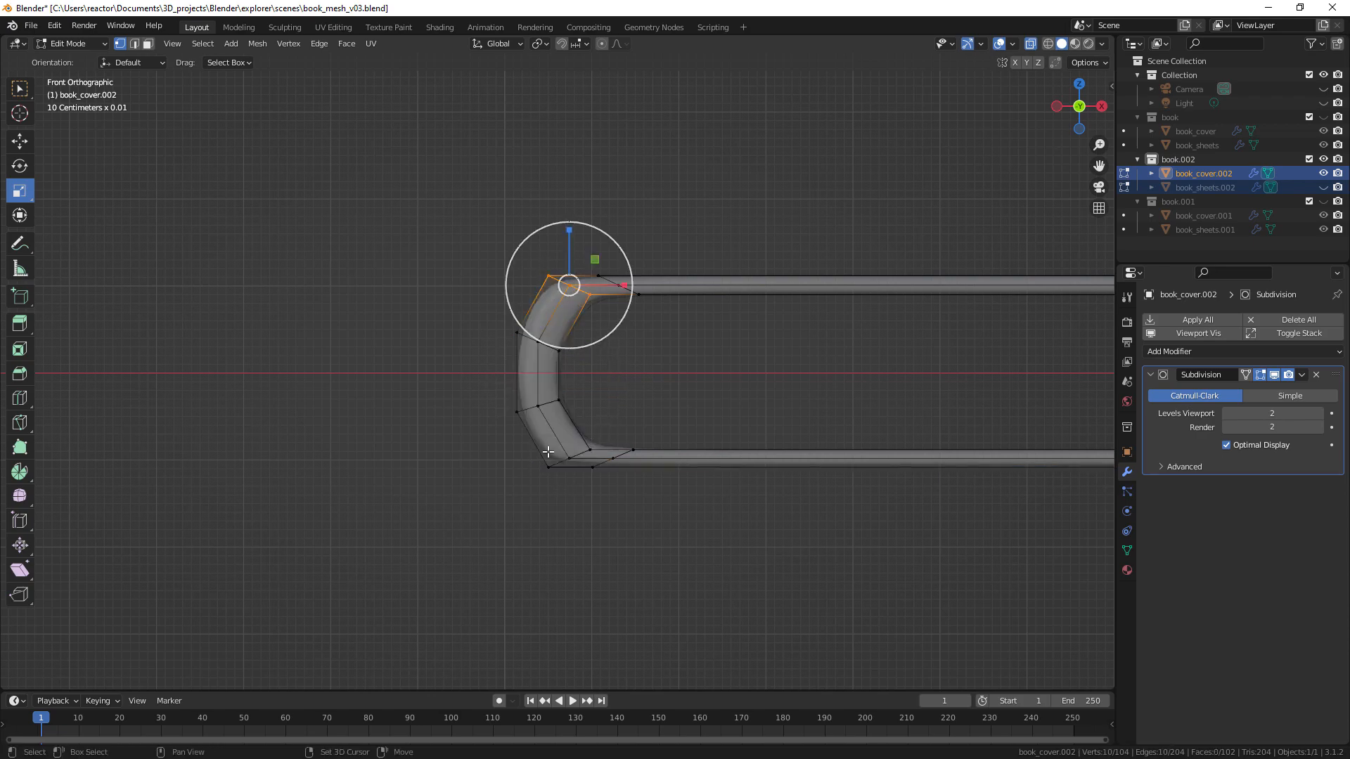
left_click_drag(599, 441, 580, 486)
left_click_drag(490, 392, 589, 427, "shift")
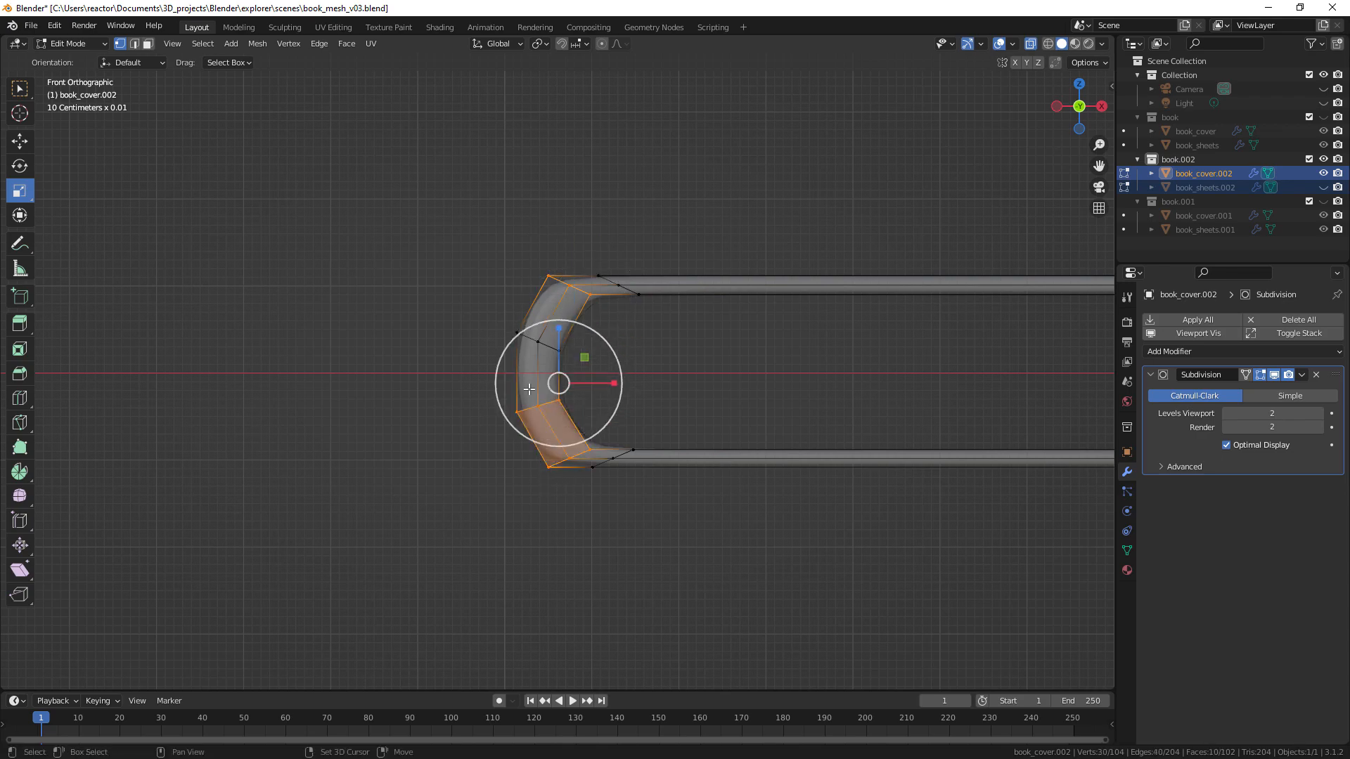
left_click_drag(497, 330, 598, 370, "shift")
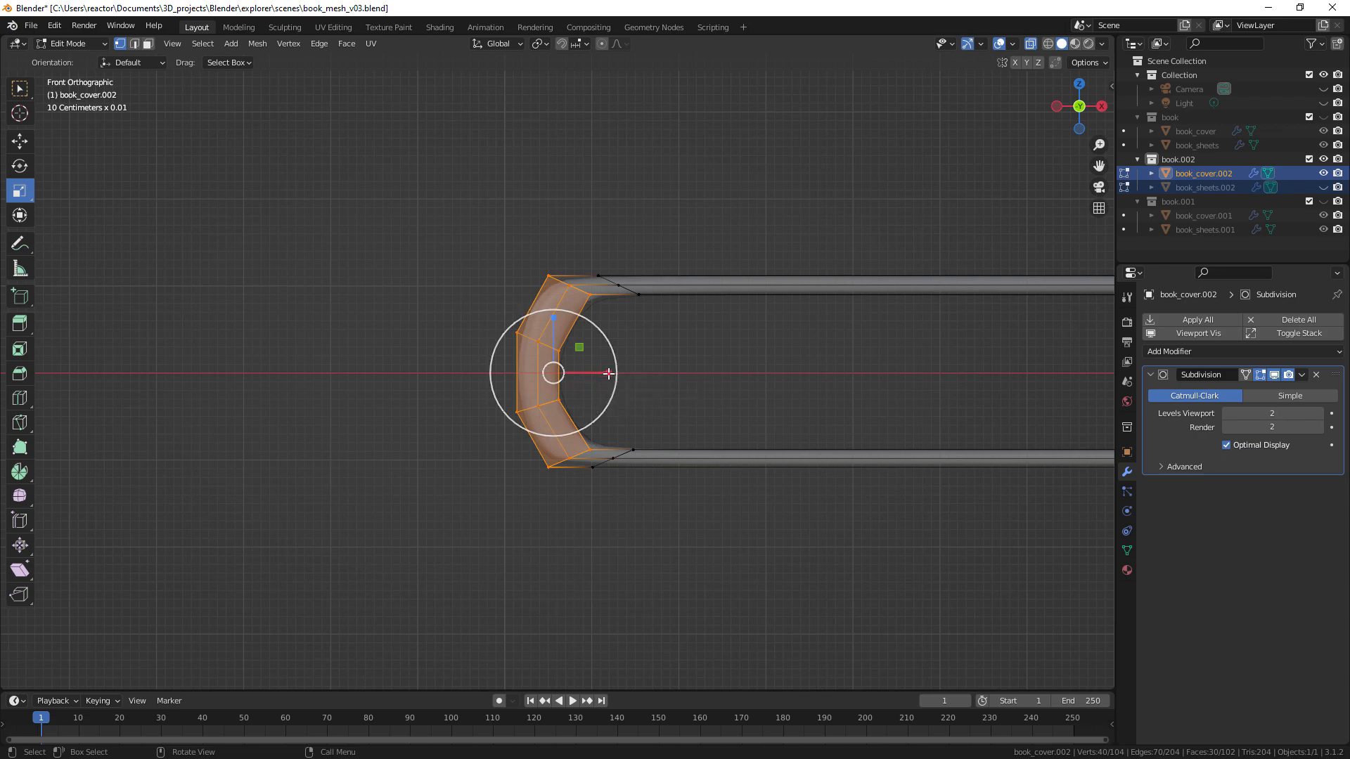
left_click_drag(608, 373, 580, 374)
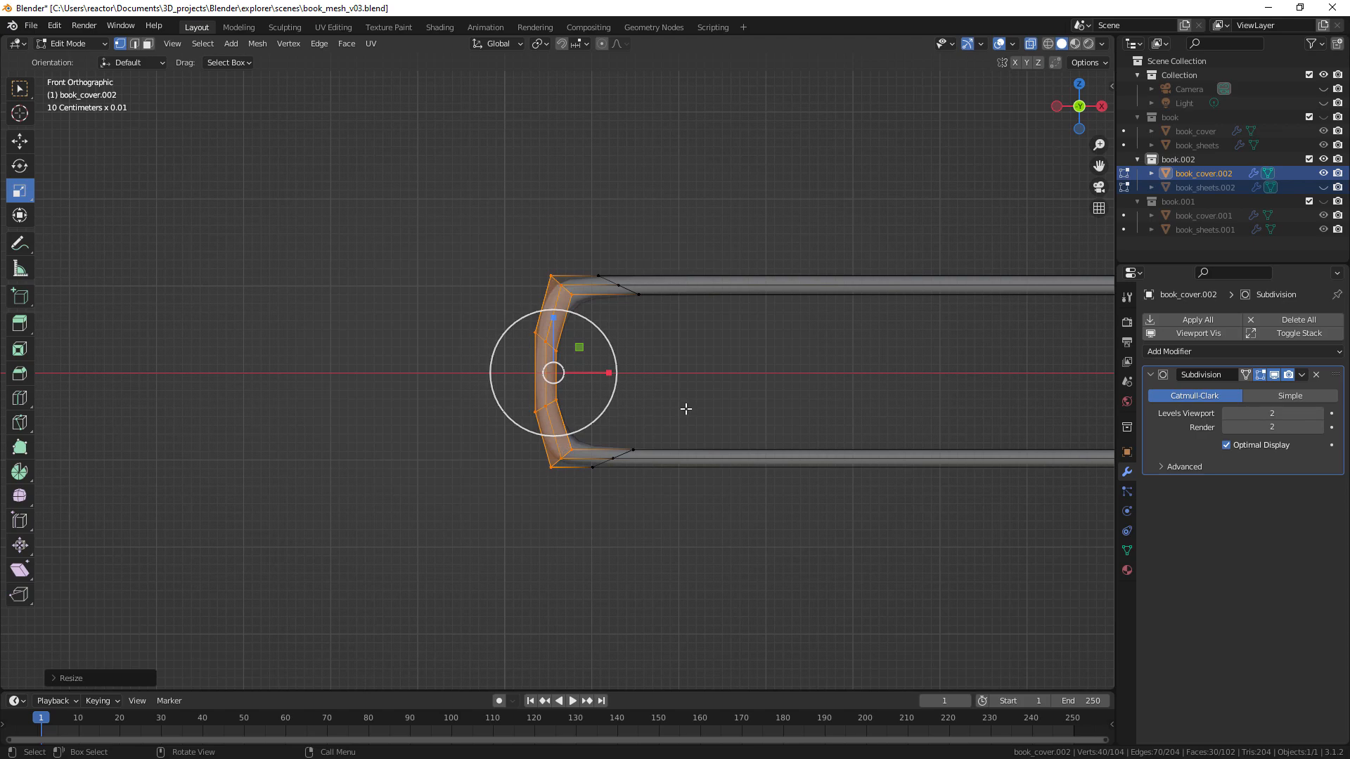
Deselect the cover's vertices, return to Object Mode with X-ray off, then unhide and select book_sheets.002
scroll(697, 391, "down", 2)
scroll(728, 397, "down", 2)
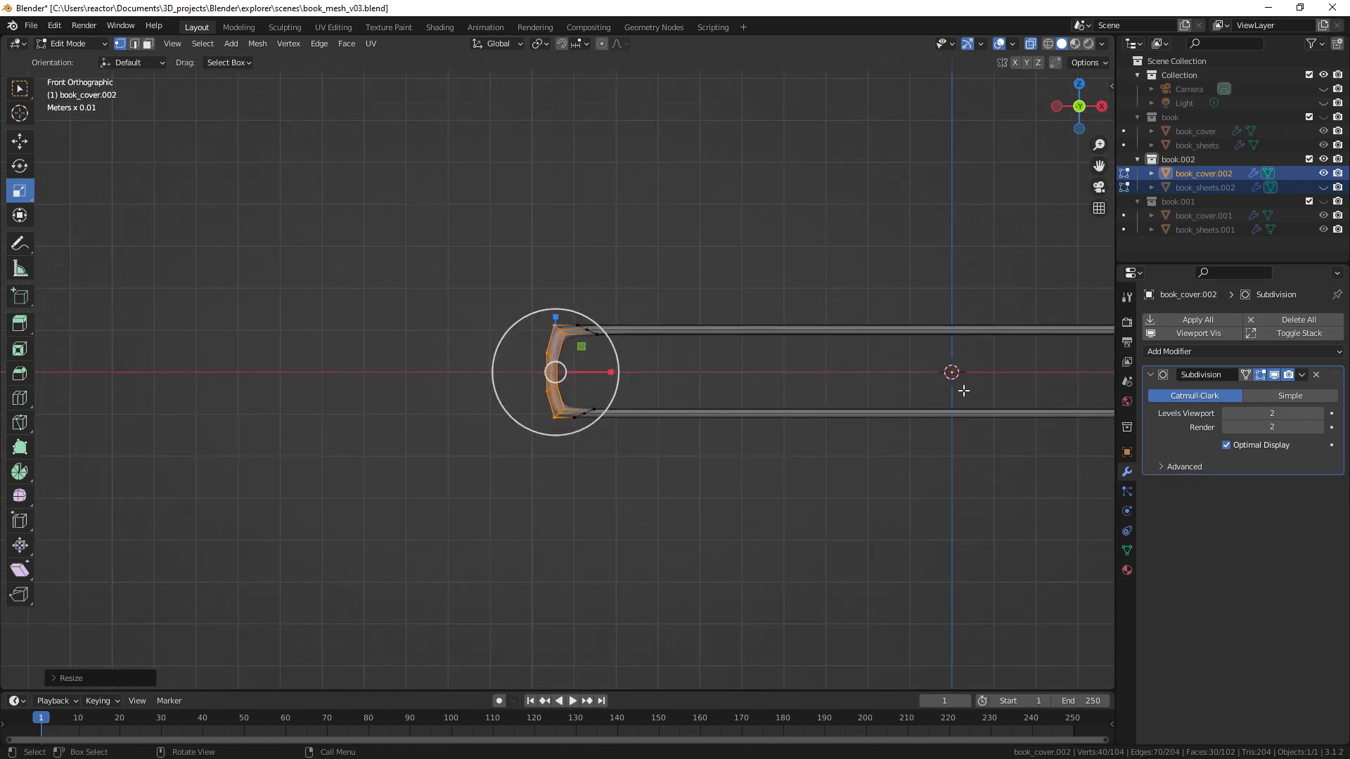
middle_click_drag(988, 385, 867, 402)
left_click(685, 566)
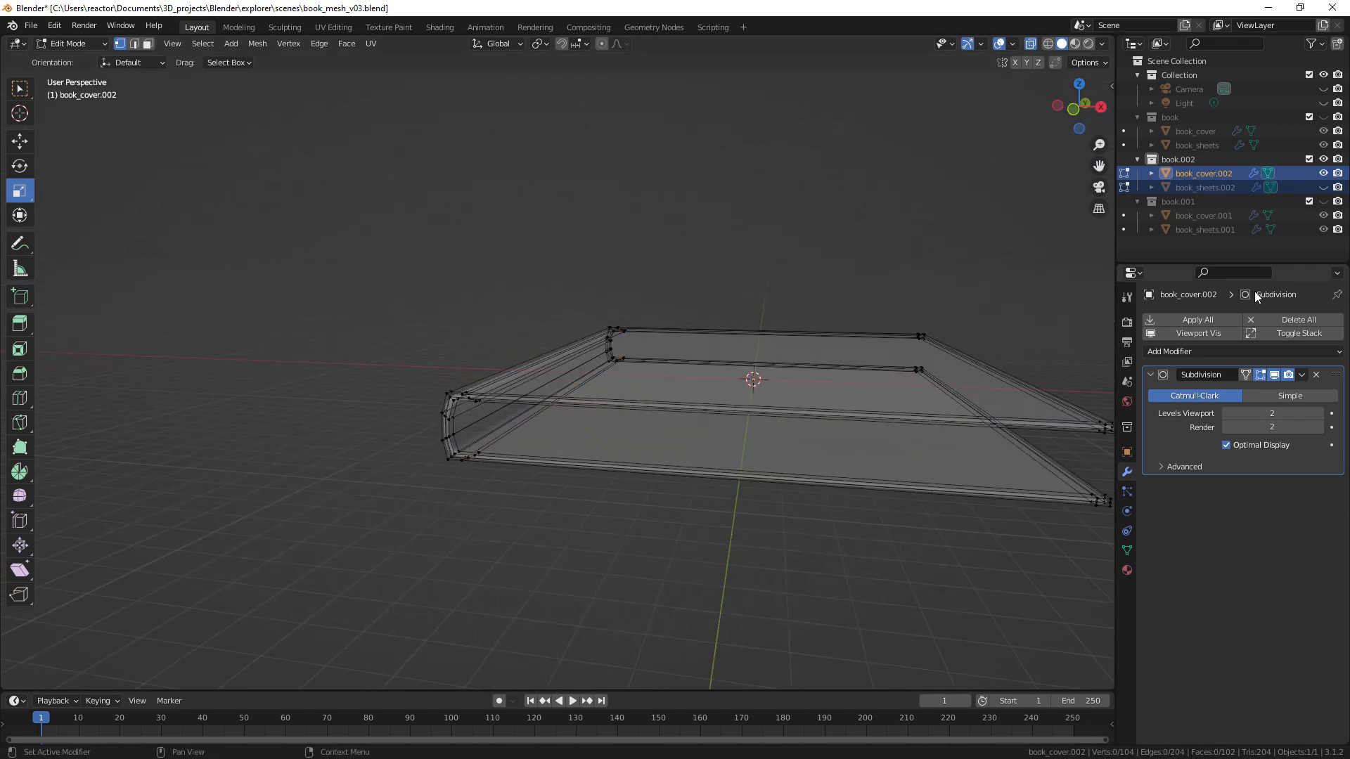
key("Tab")
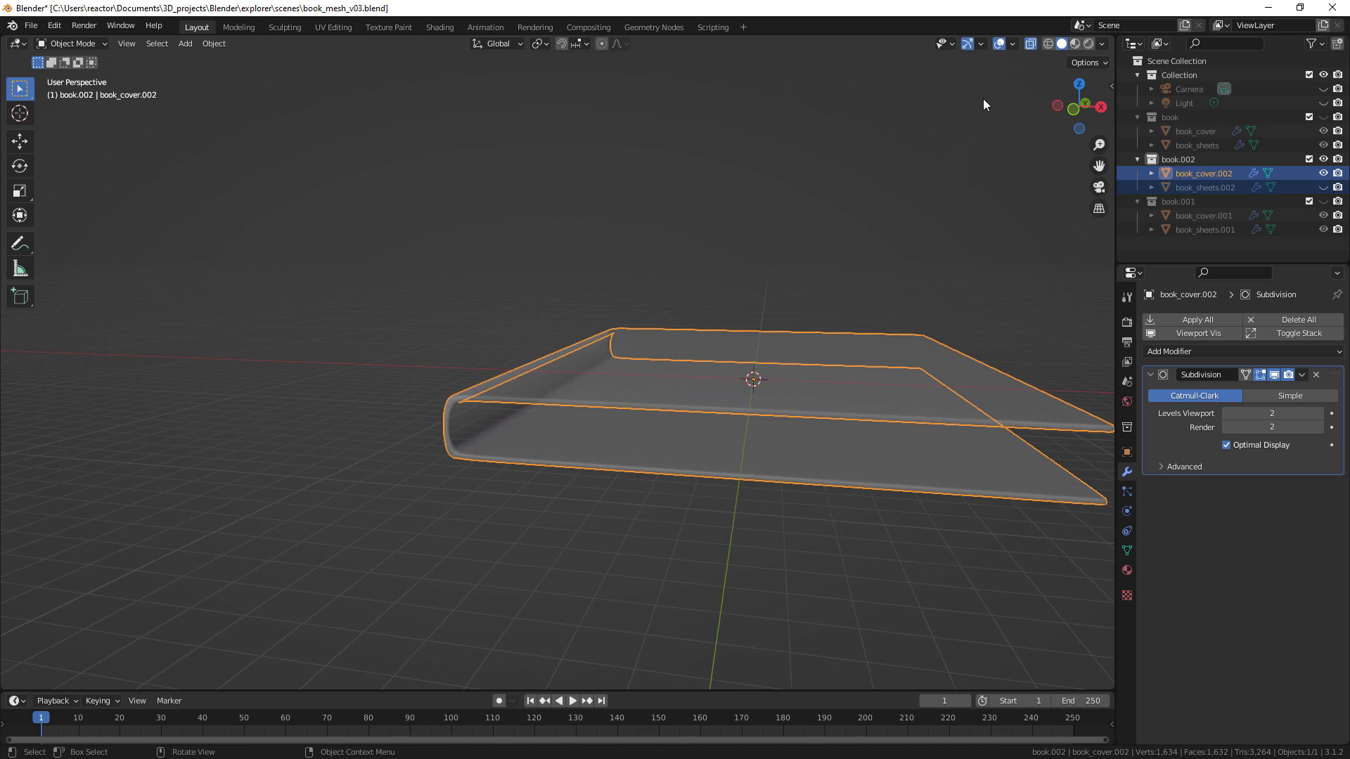
left_click(1031, 43)
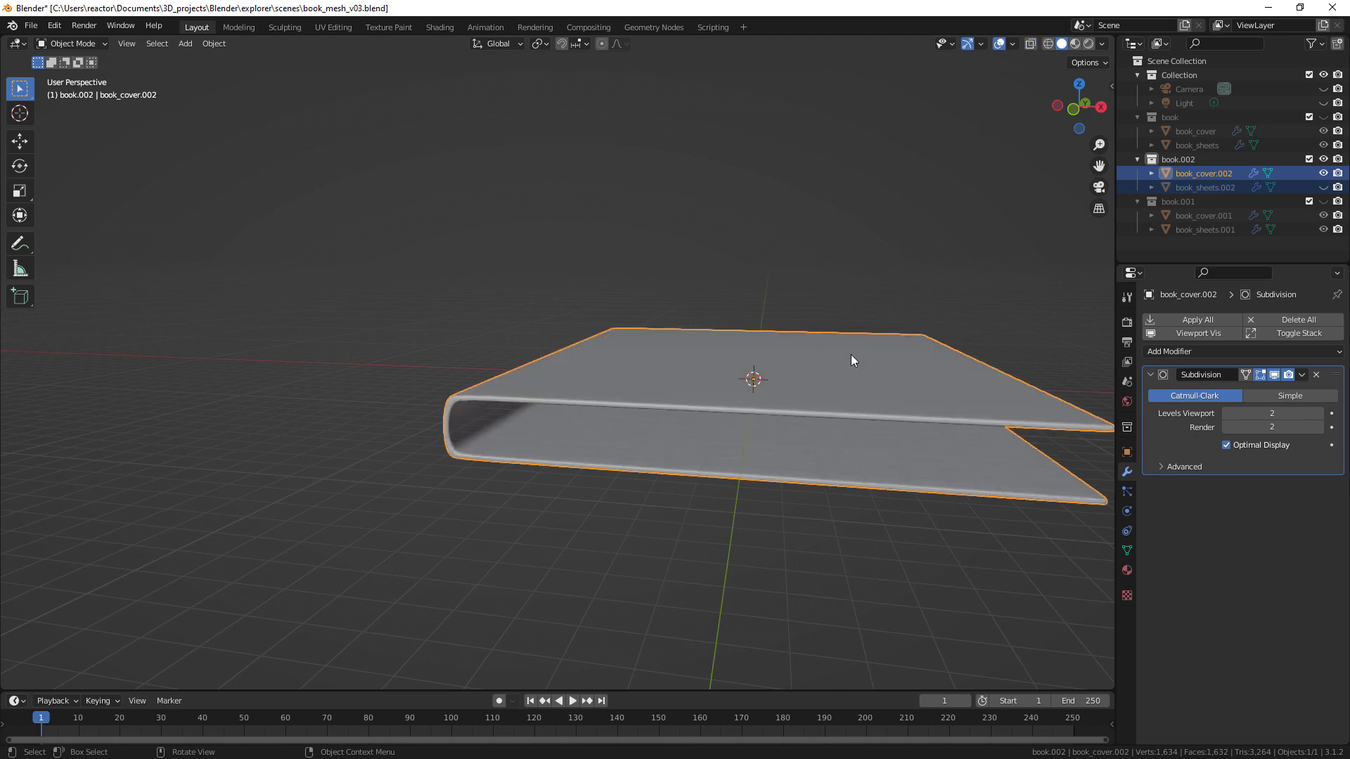
left_click(1323, 187)
middle_click_drag(564, 497, 742, 417)
left_click(637, 346)
Examine how the sheets fit inside the thinned cover around the spine, the boards and the fore-edge
middle_click_drag(637, 346, 666, 365)
scroll(667, 413, "up", 4)
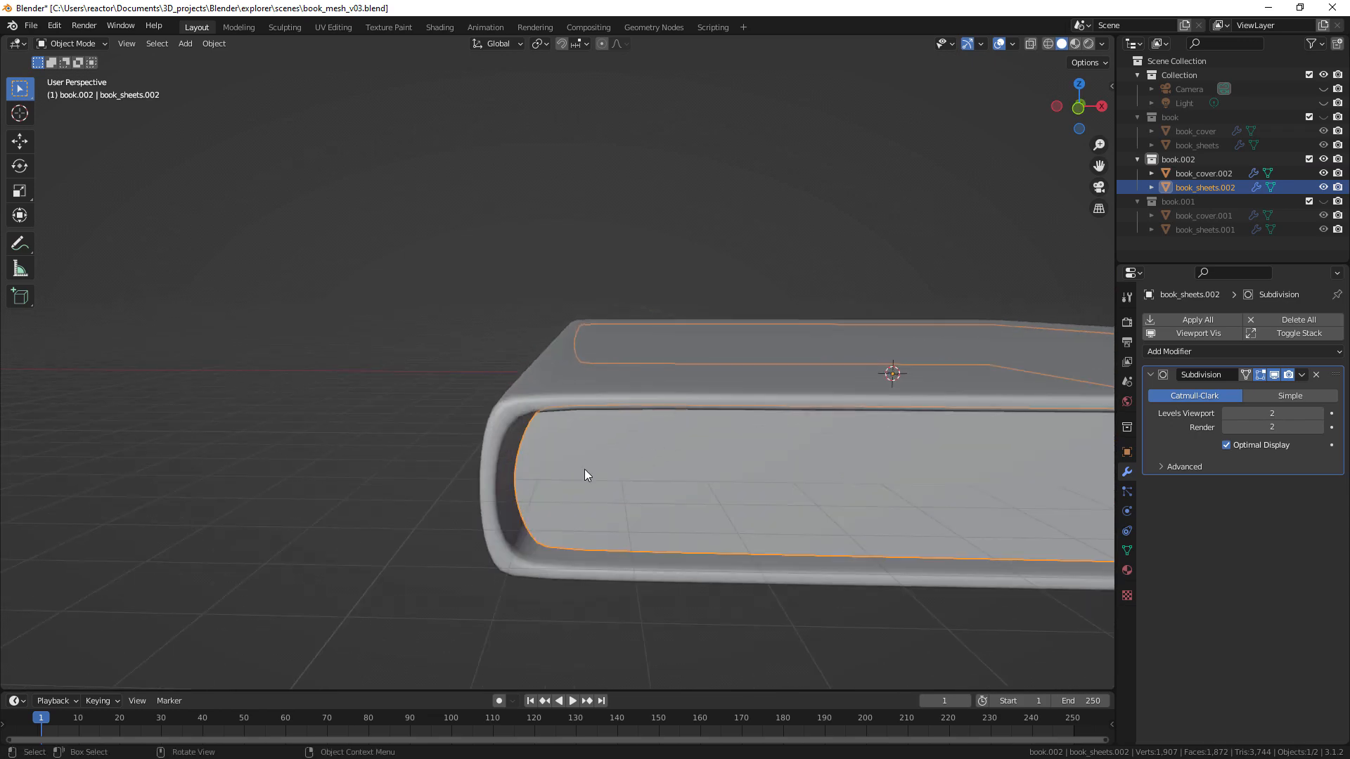
middle_click_drag(584, 470, 748, 456)
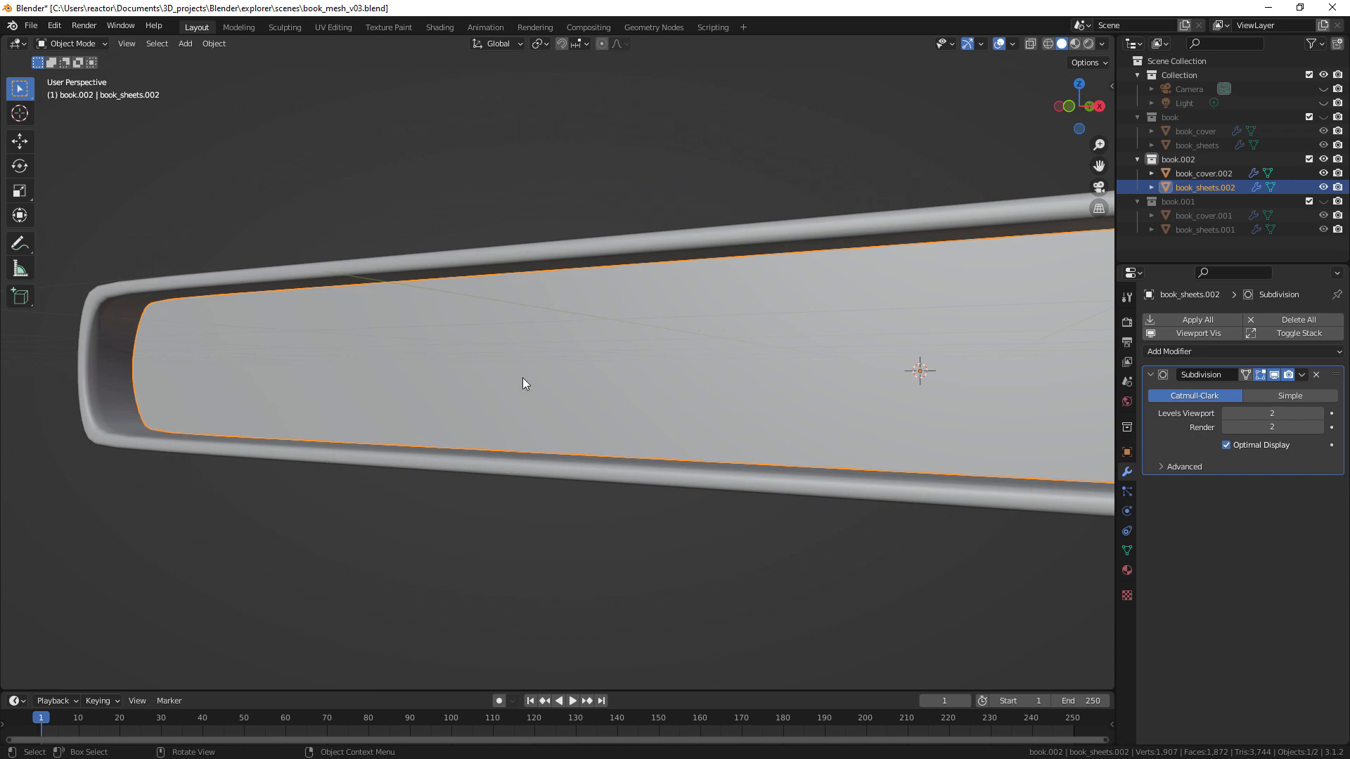
scroll(522, 377, "down", 3)
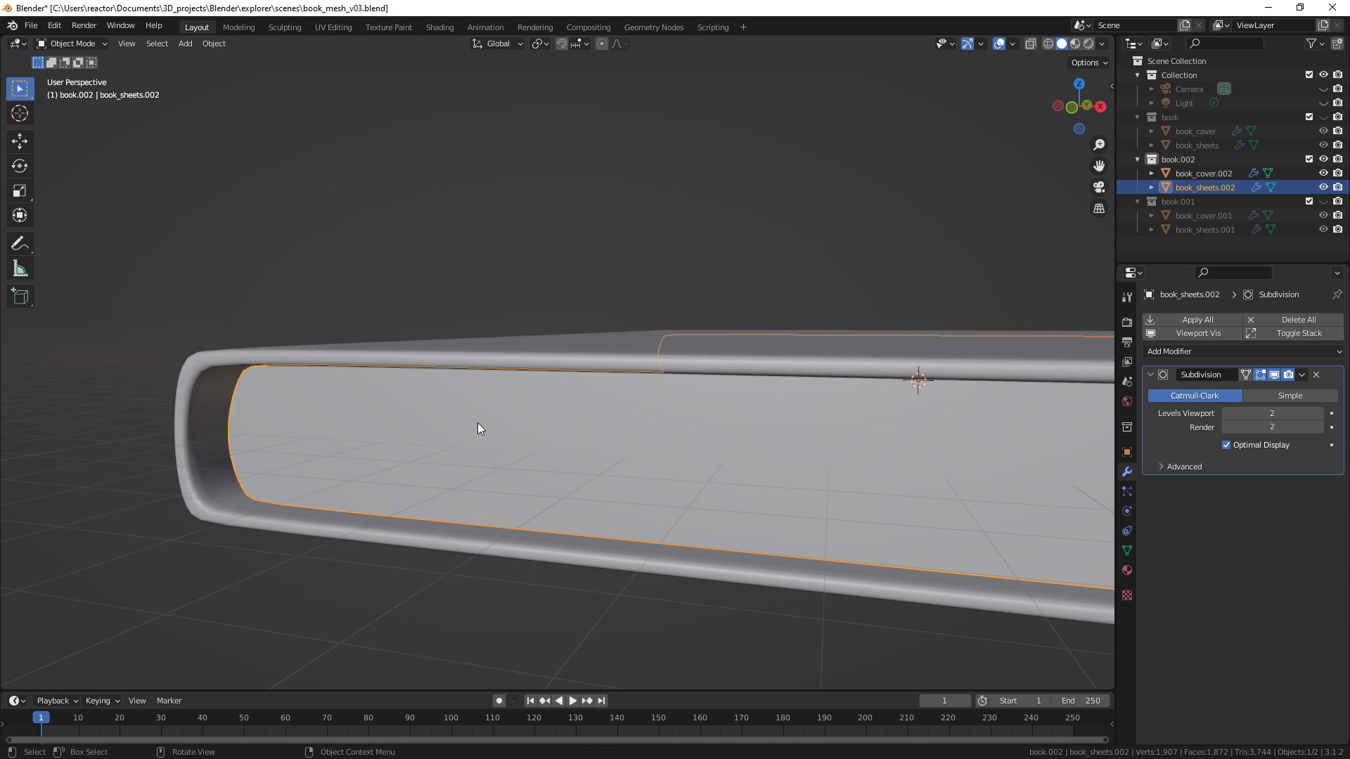
scroll(536, 432, "down", 8)
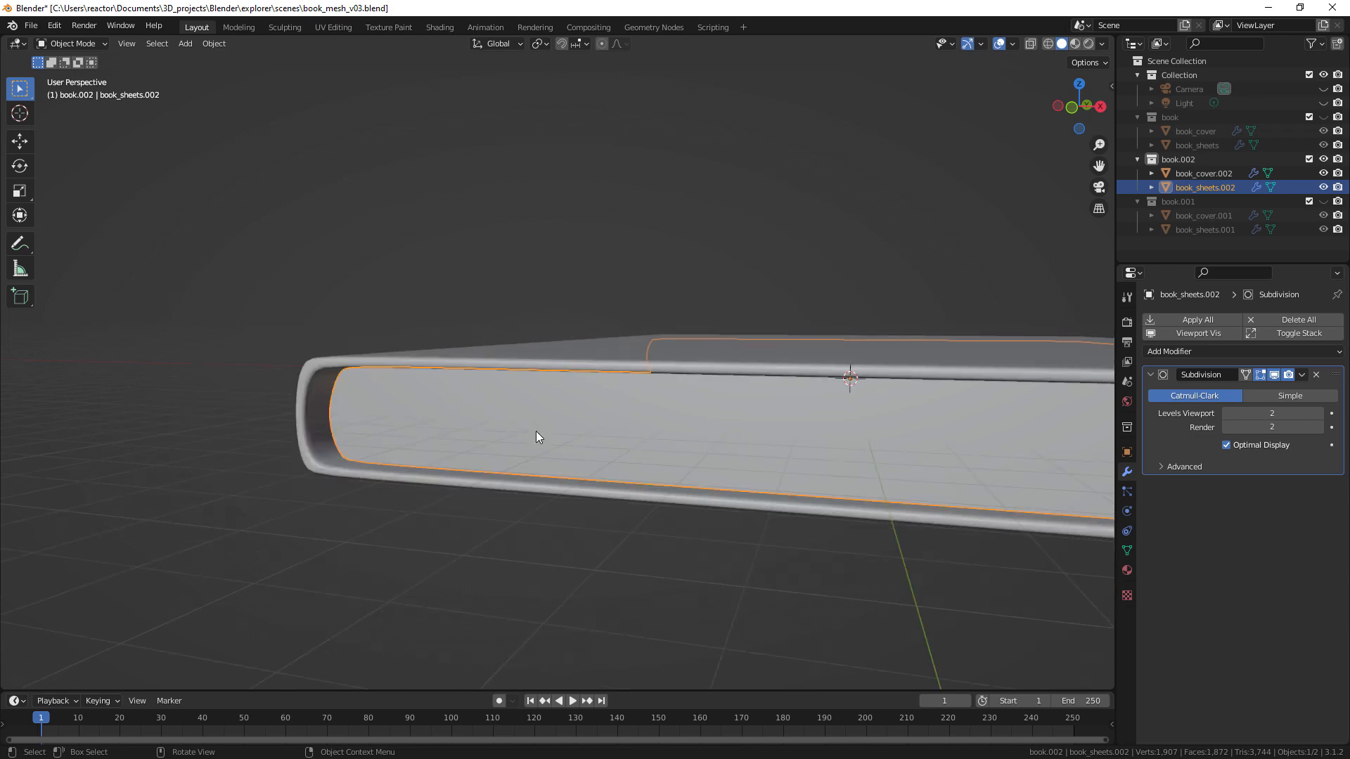
middle_click_drag(729, 395, 778, 391)
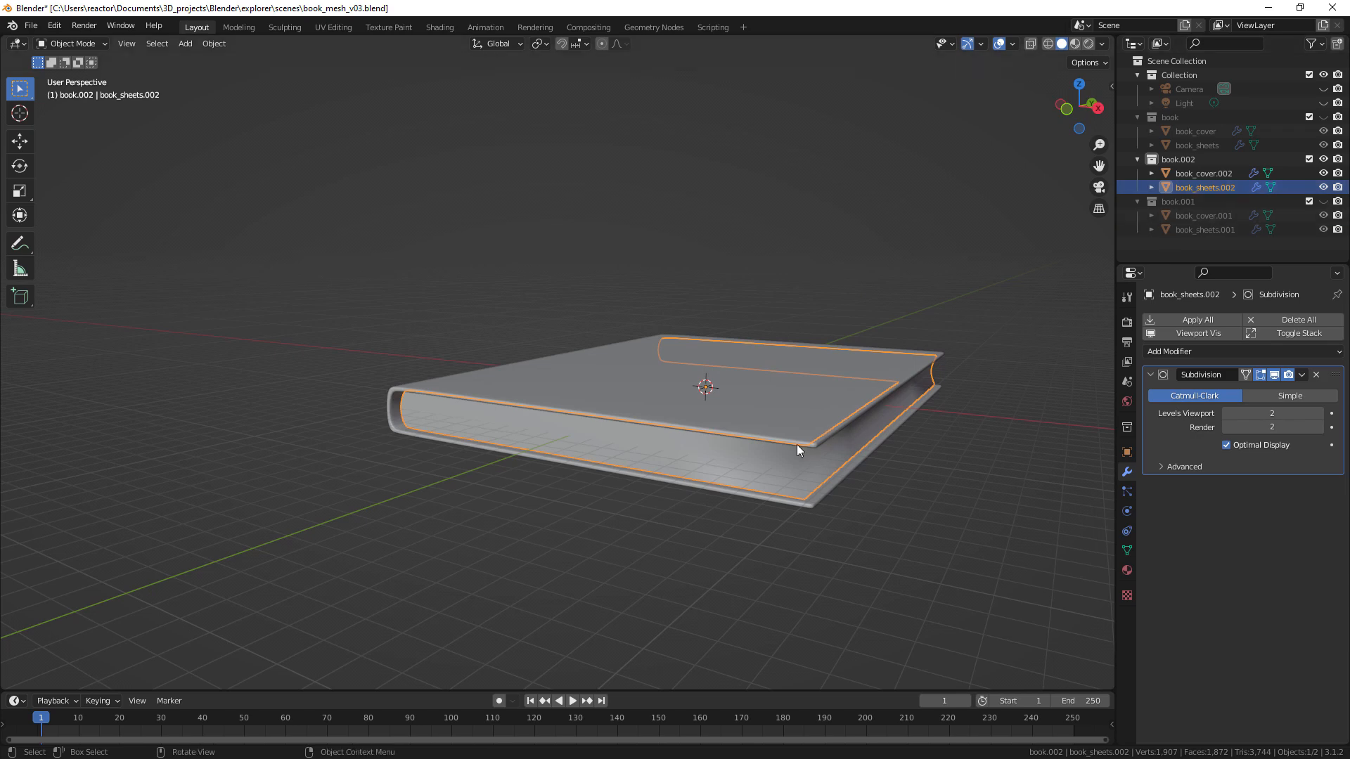
In Edit Mode with X-ray on, select all the sheets' fore-edge vertices from above and move them slightly outward along X towards the cover's edge
key("Tab")
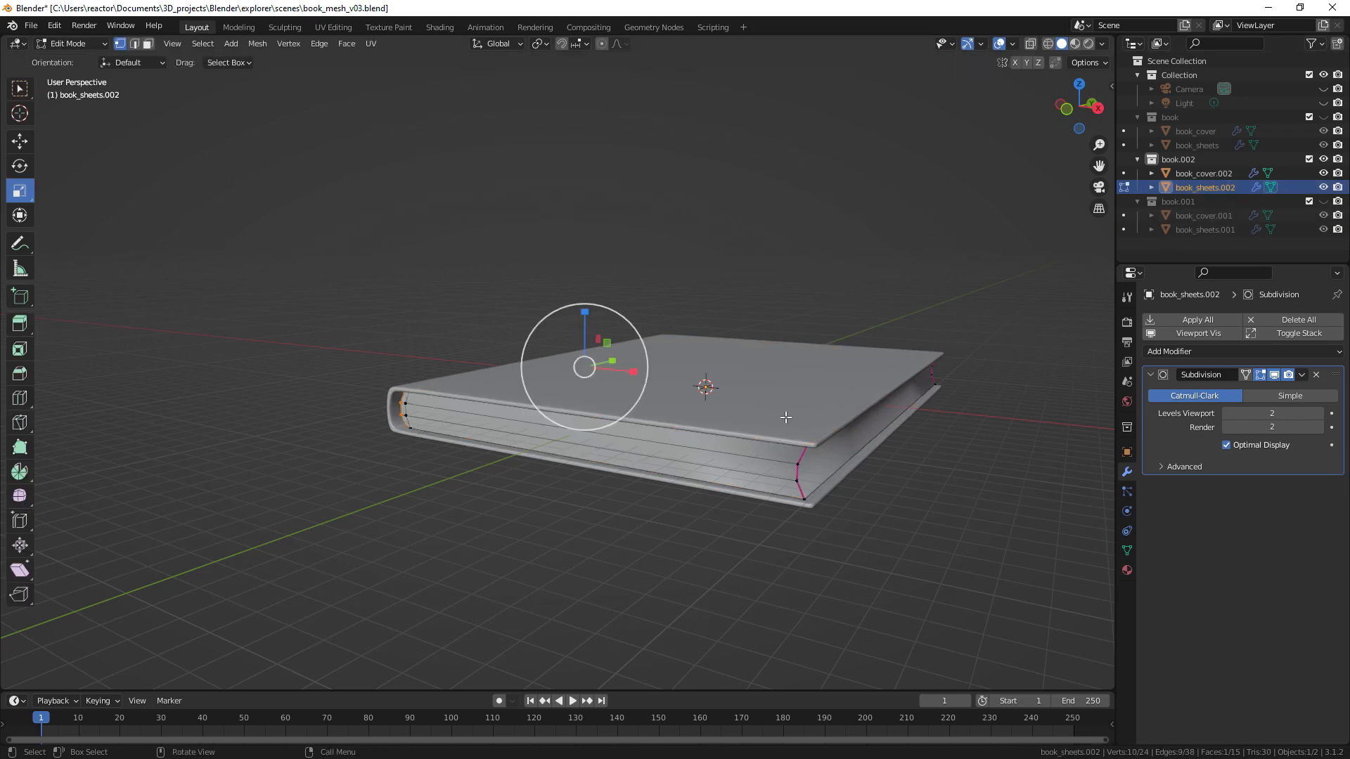
key("KP_7")
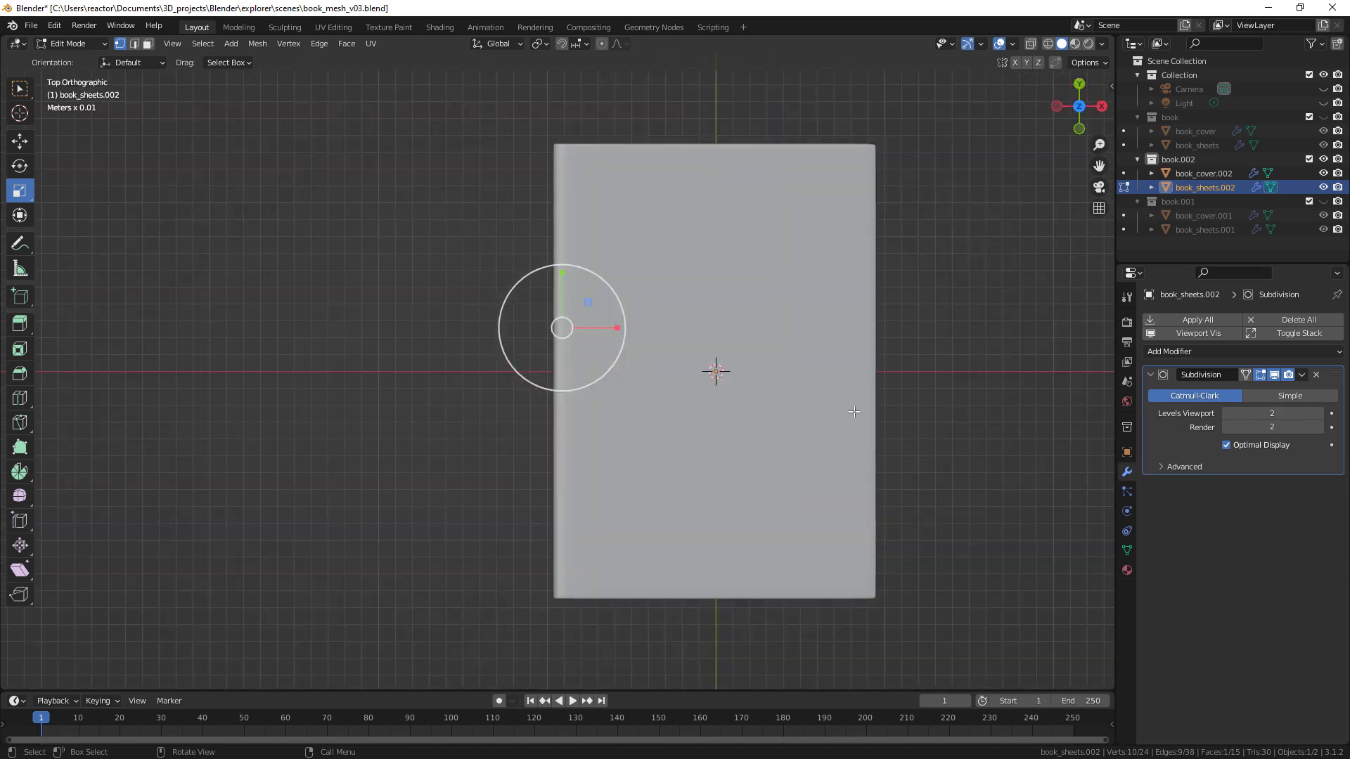
middle_click_drag(848, 356, 690, 347)
key("KP_7")
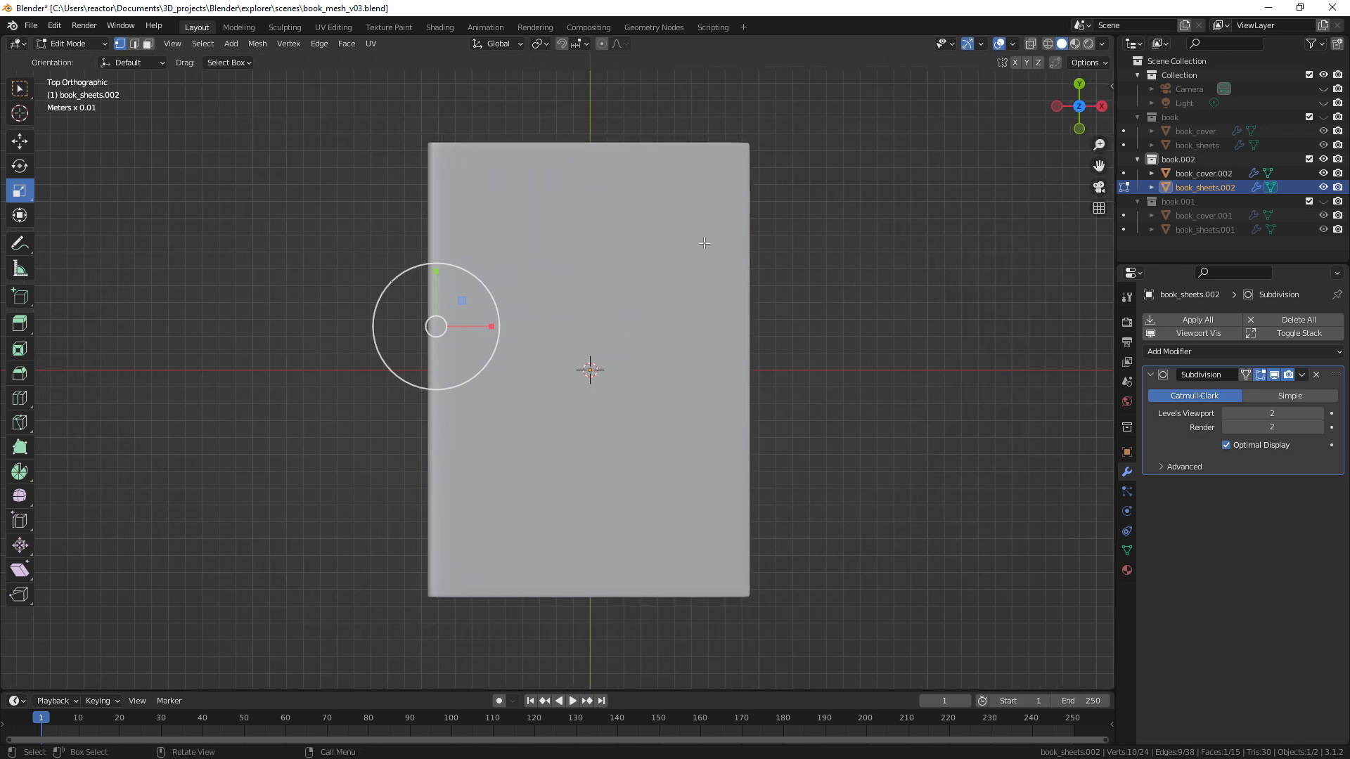
left_click_drag(710, 116, 798, 679)
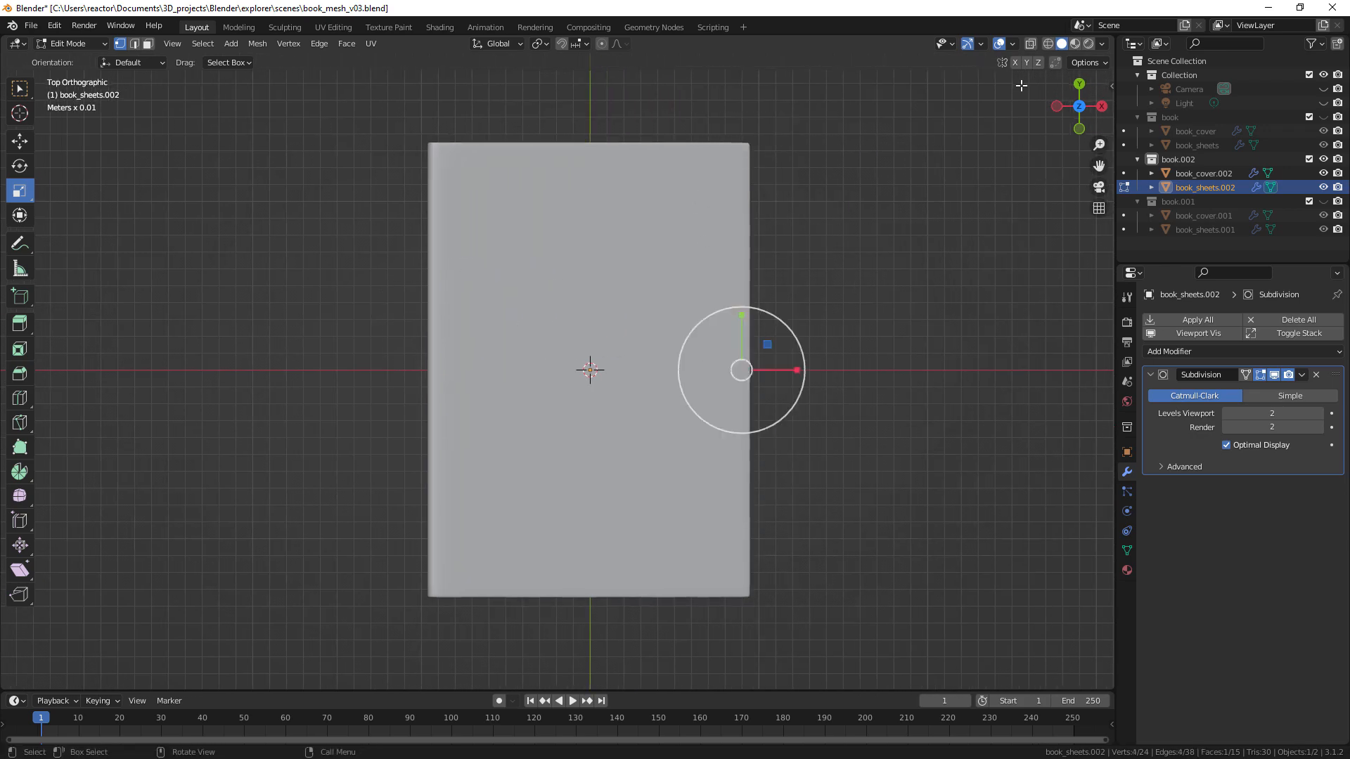
left_click(1031, 43)
left_click_drag(675, 97, 835, 647)
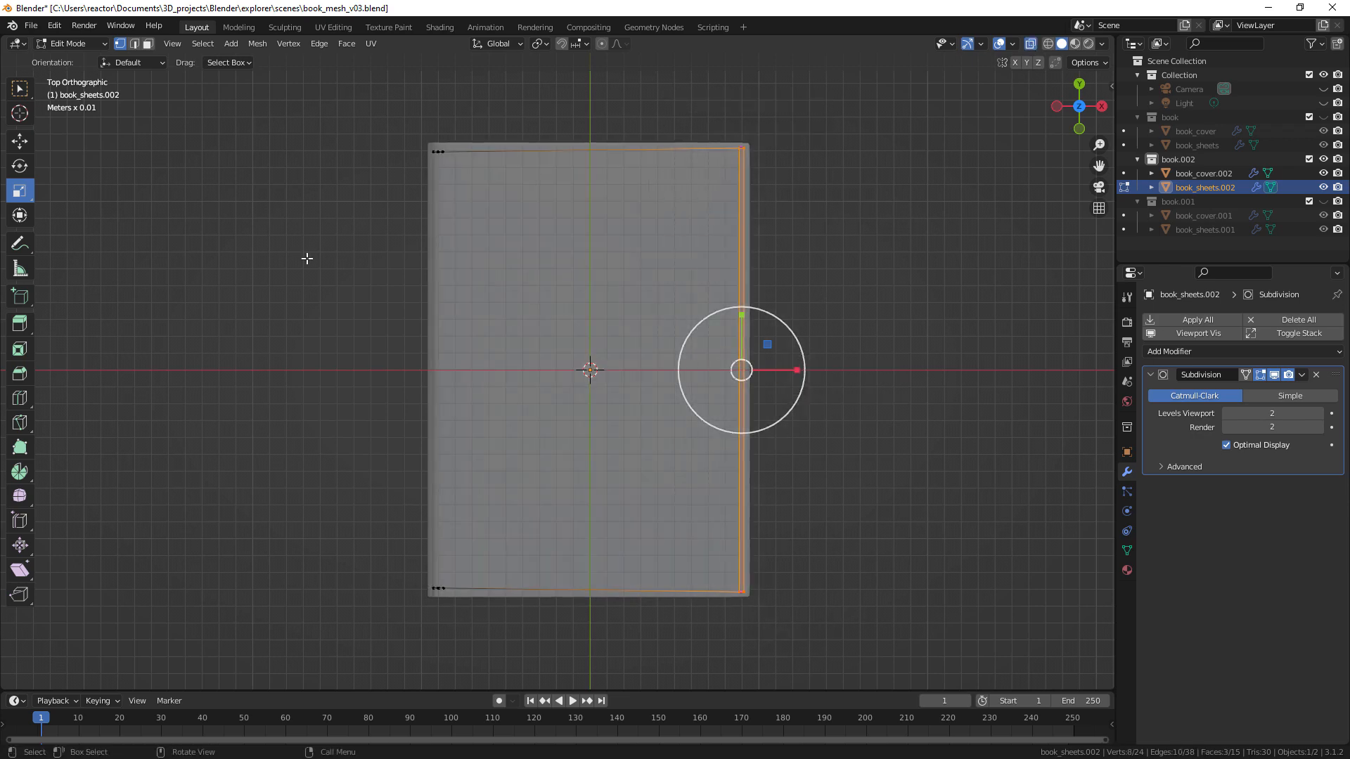
left_click(20, 141)
scroll(843, 371, "up", 2)
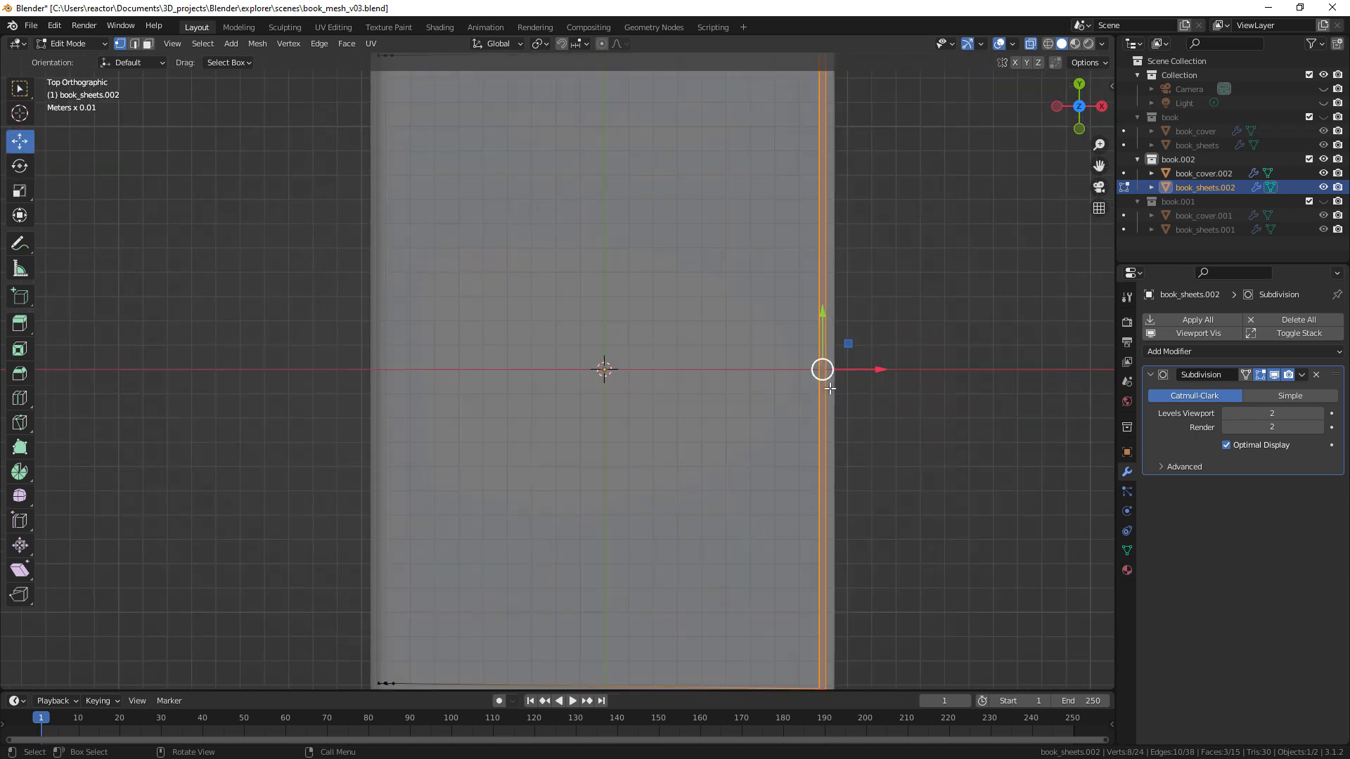
left_click_drag(867, 372, 888, 369)
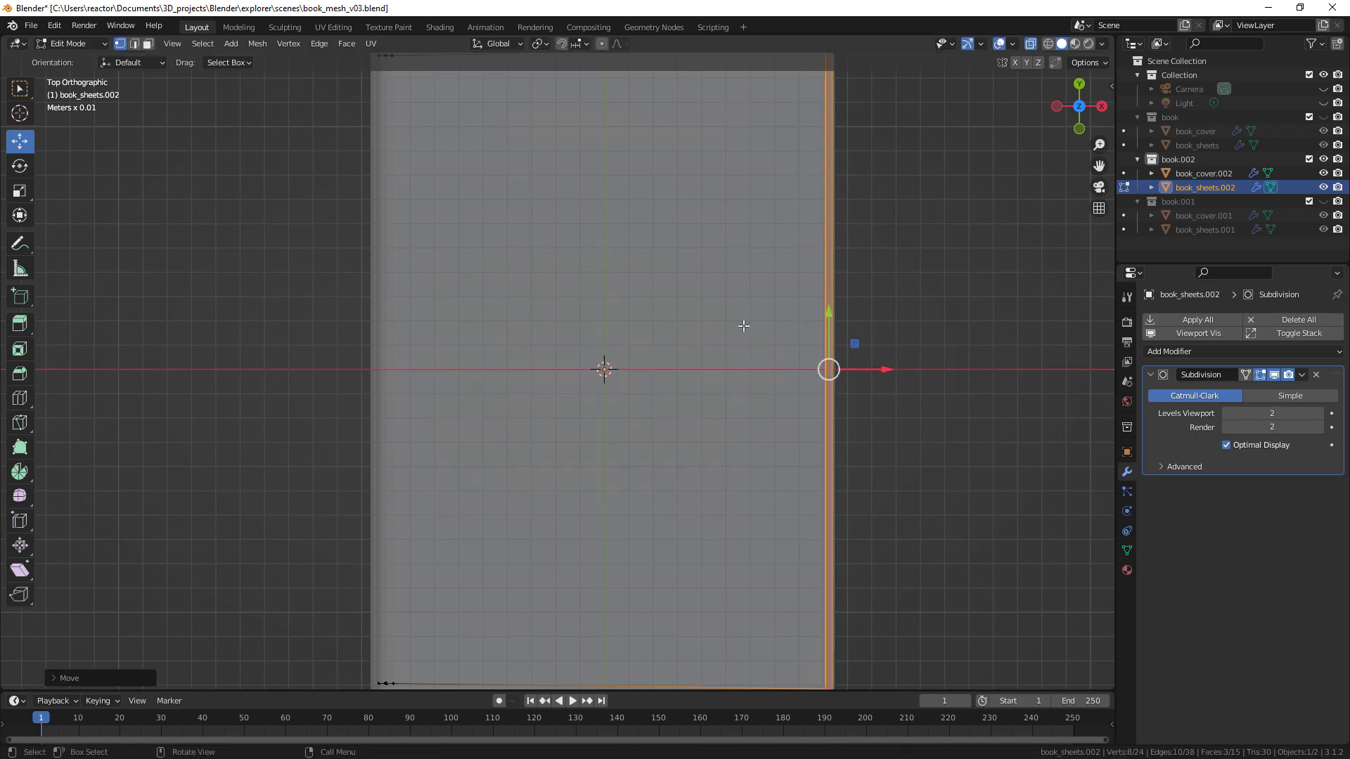
Move the sheets' vertices at the +Y end slightly outward along Y, then move the spine-side ones further to level that edge with the cover
middle_click_drag(694, 265, 690, 428, "shift")
left_click_drag(879, 180, 307, 295, "shift")
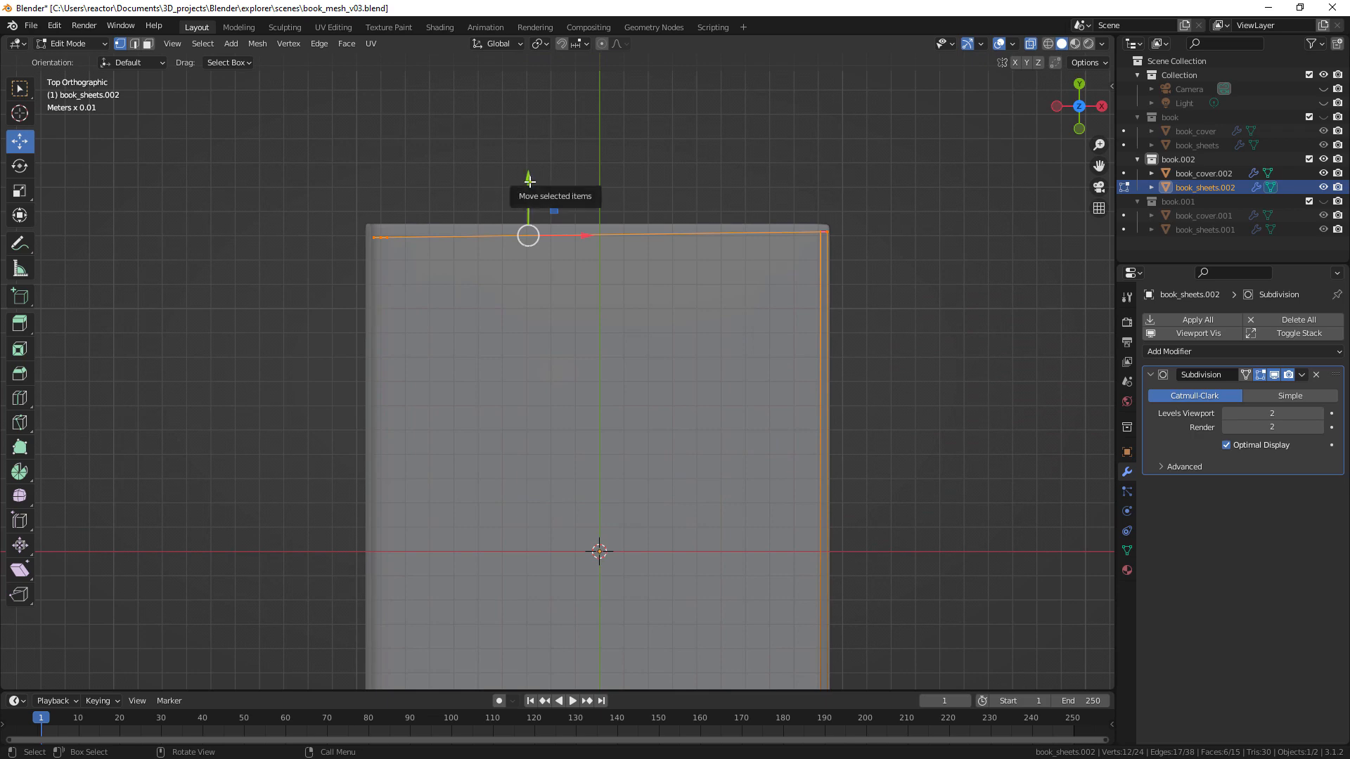
left_click_drag(532, 184, 531, 174)
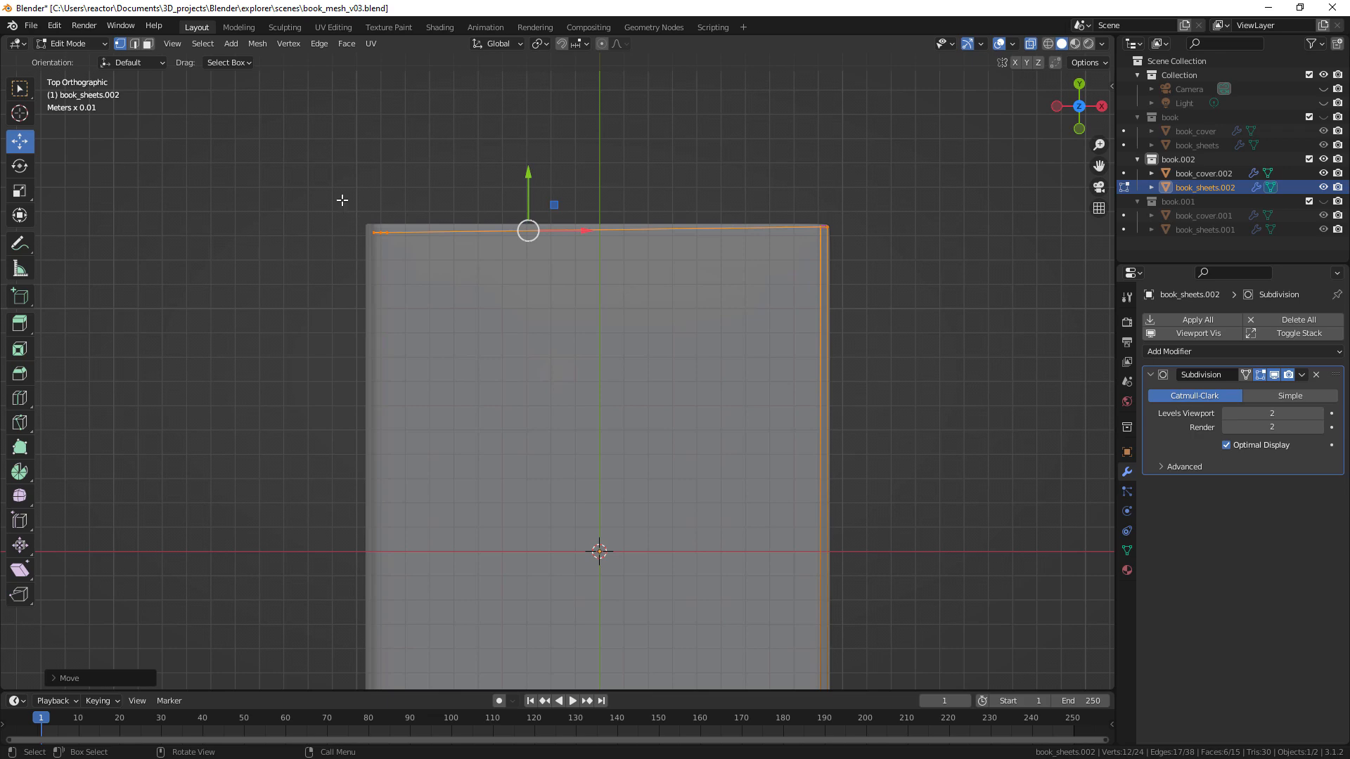
left_click_drag(335, 191, 472, 279)
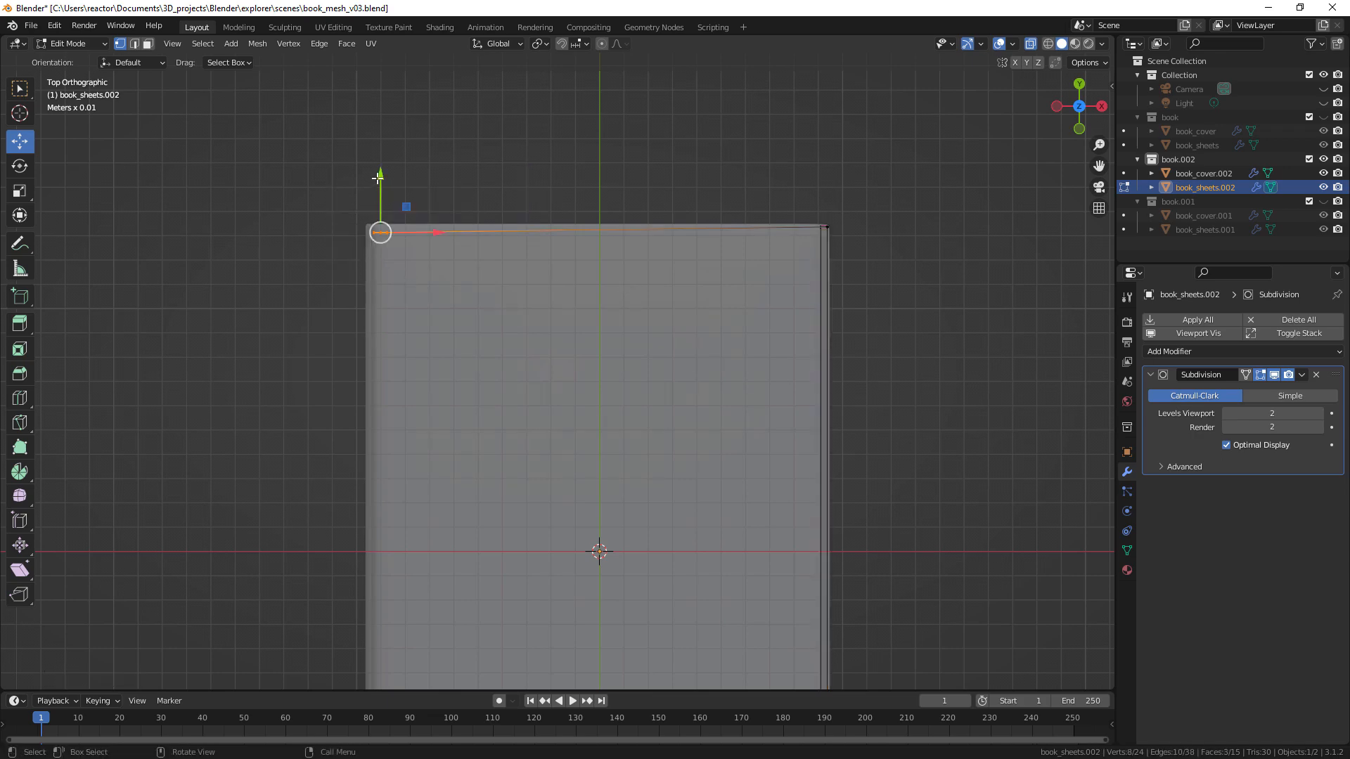
left_click_drag(380, 178, 379, 170)
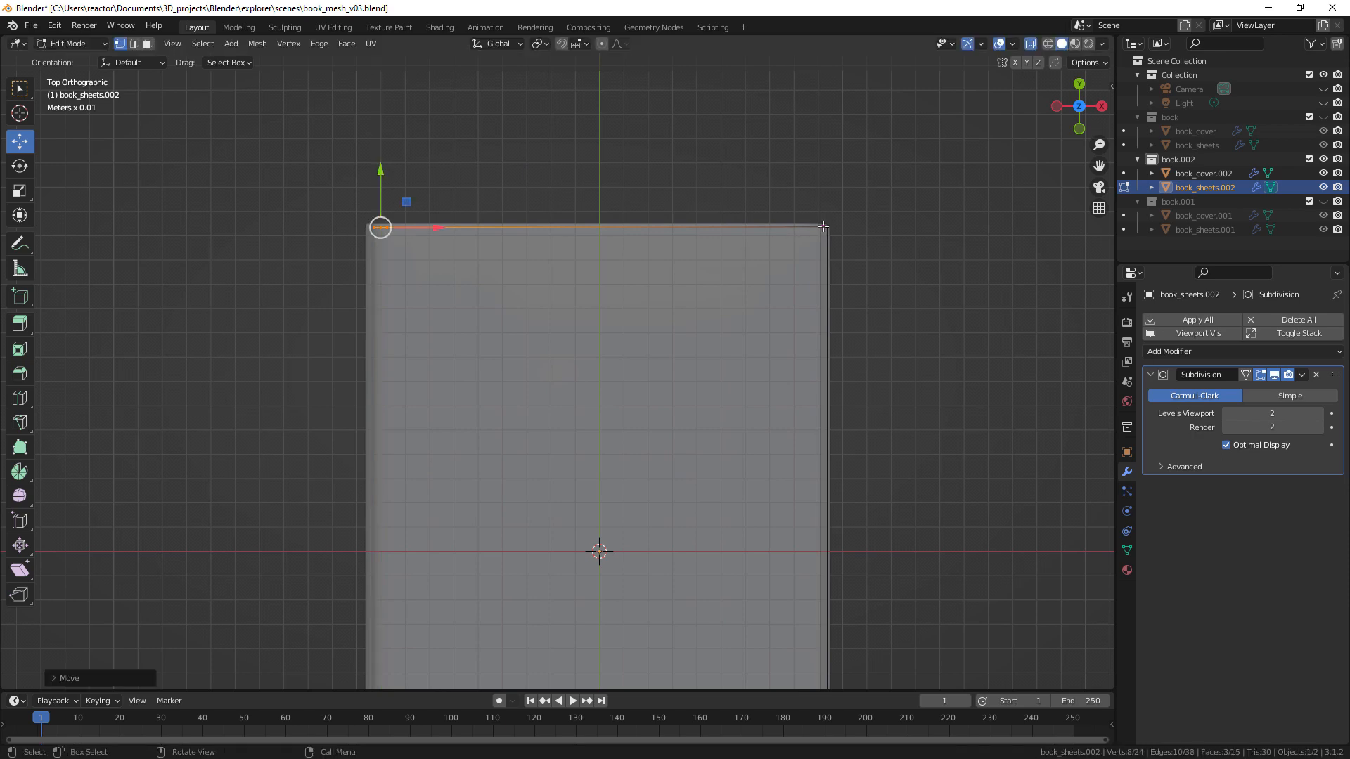
Extend the sheets' -Y end outward along Y, level its spine-side vertices with the cover edge, and turn X-ray off
middle_click_drag(739, 534, 753, 172, "shift")
left_click_drag(902, 471, 241, 573)
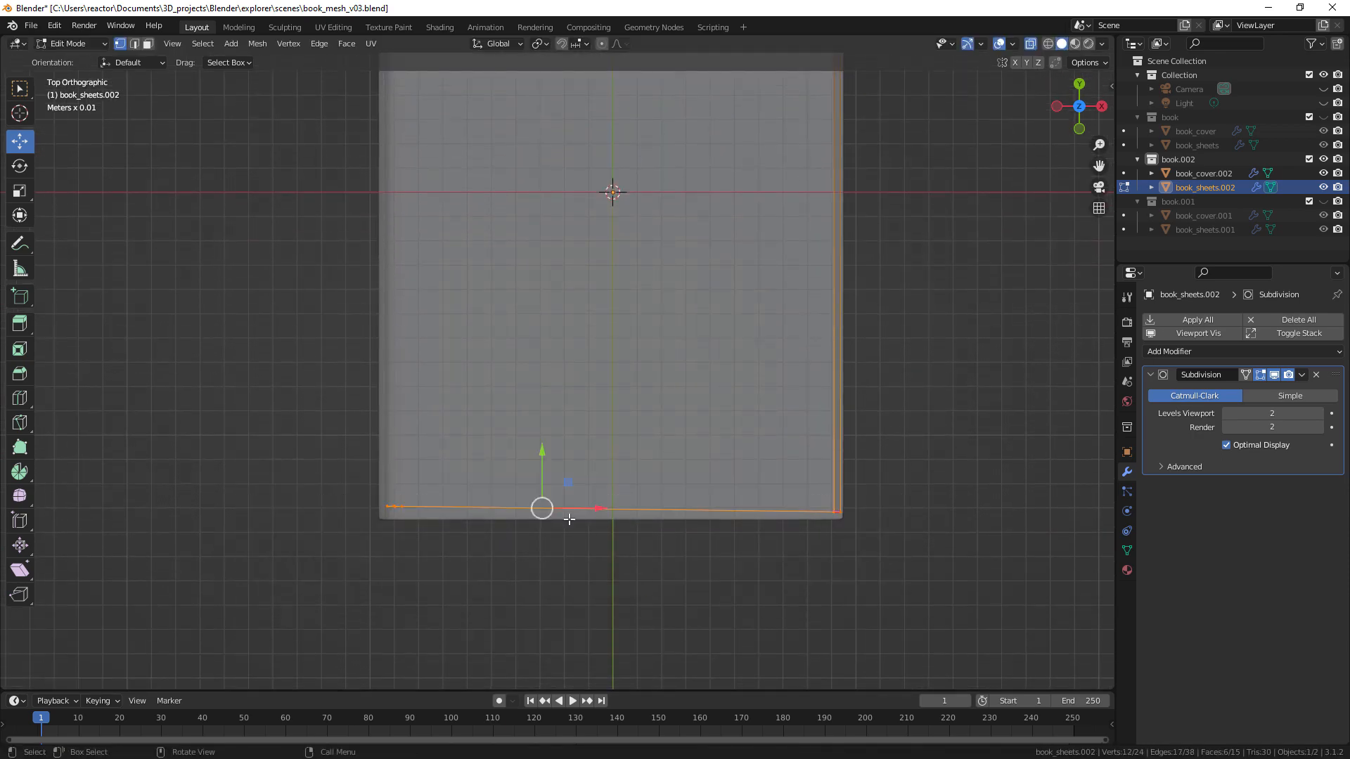
left_click_drag(543, 457, 543, 460)
left_click_drag(325, 476, 498, 578)
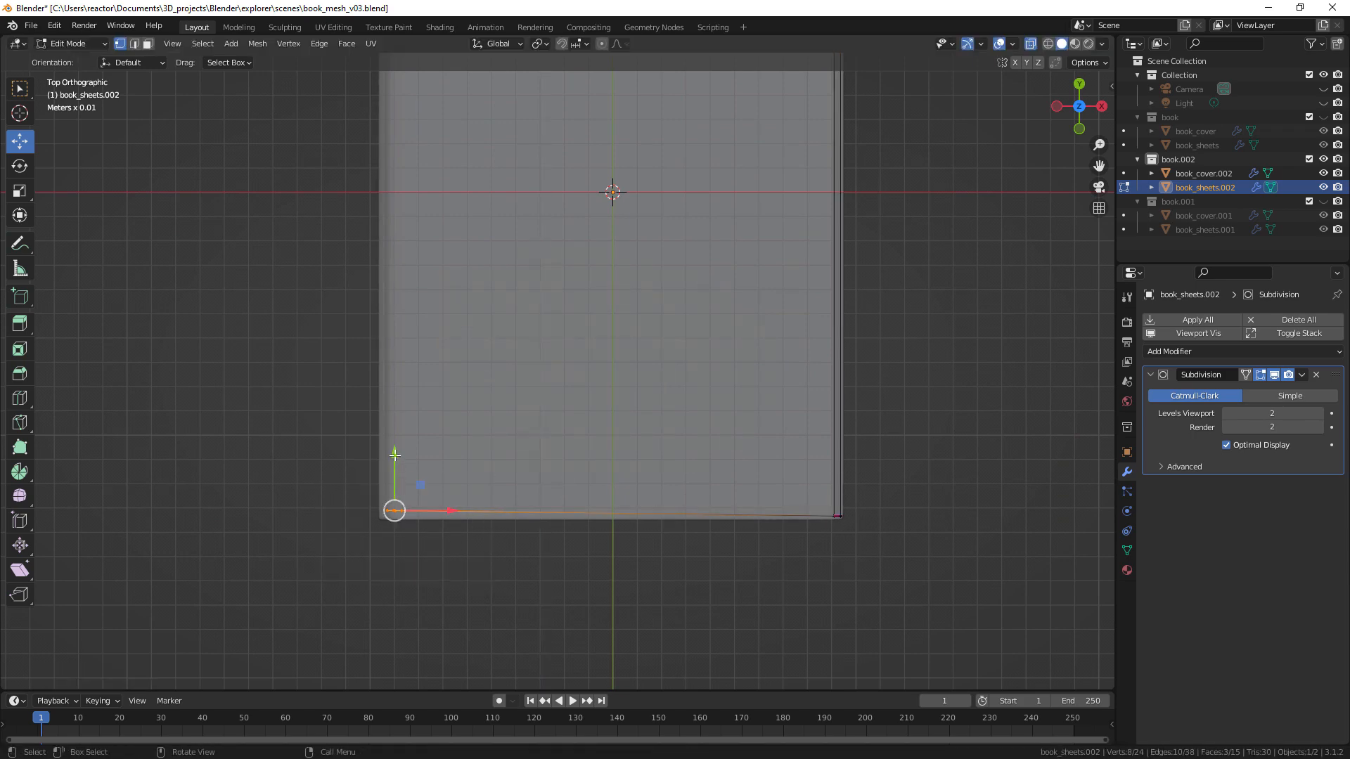
left_click_drag(394, 457, 395, 463)
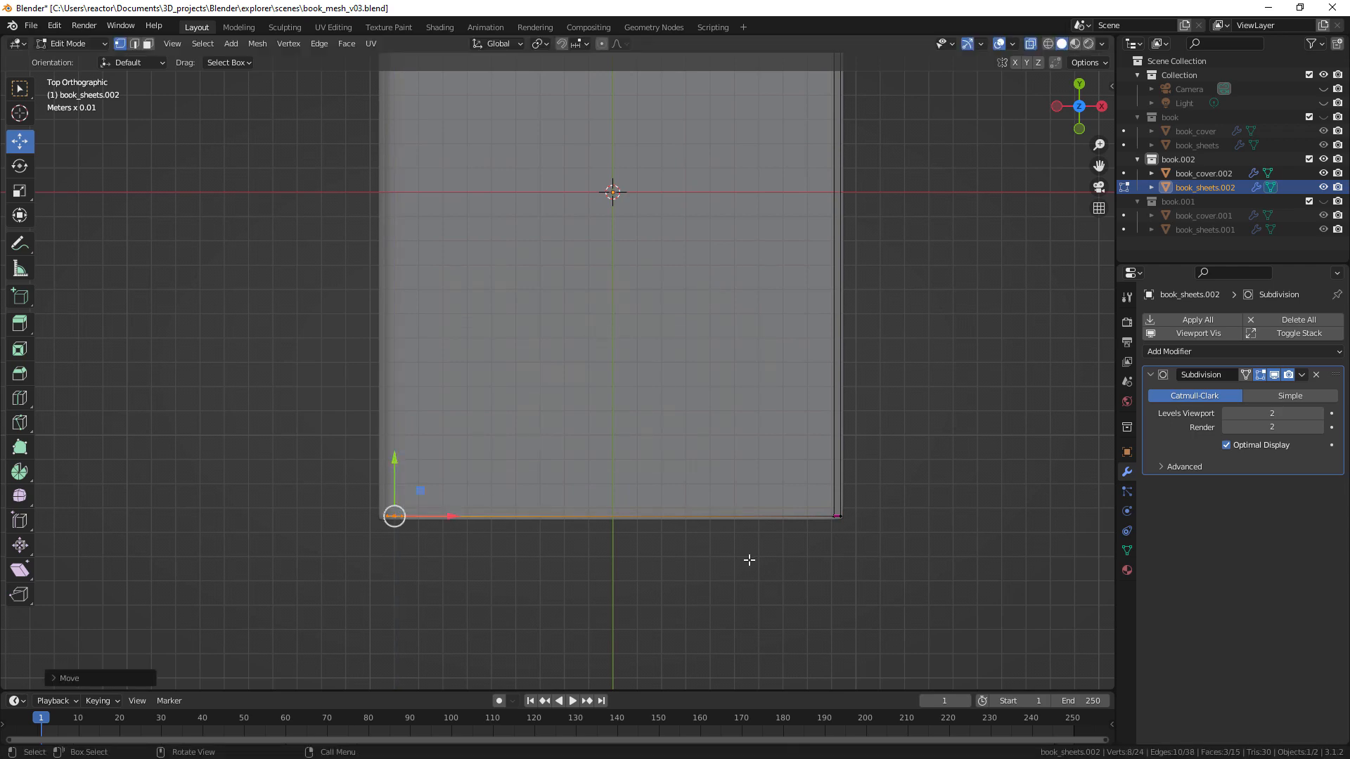
middle_click_drag(854, 525, 767, 383)
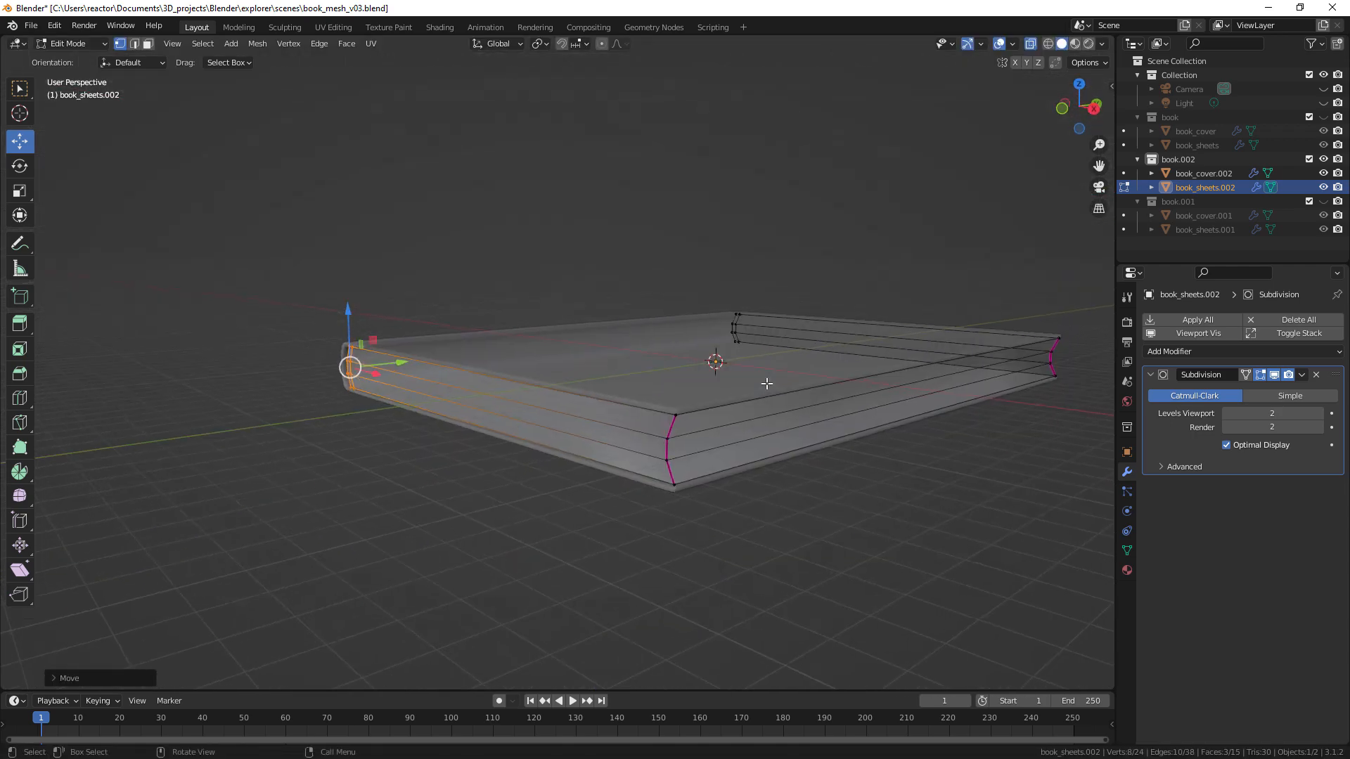
left_click(1031, 43)
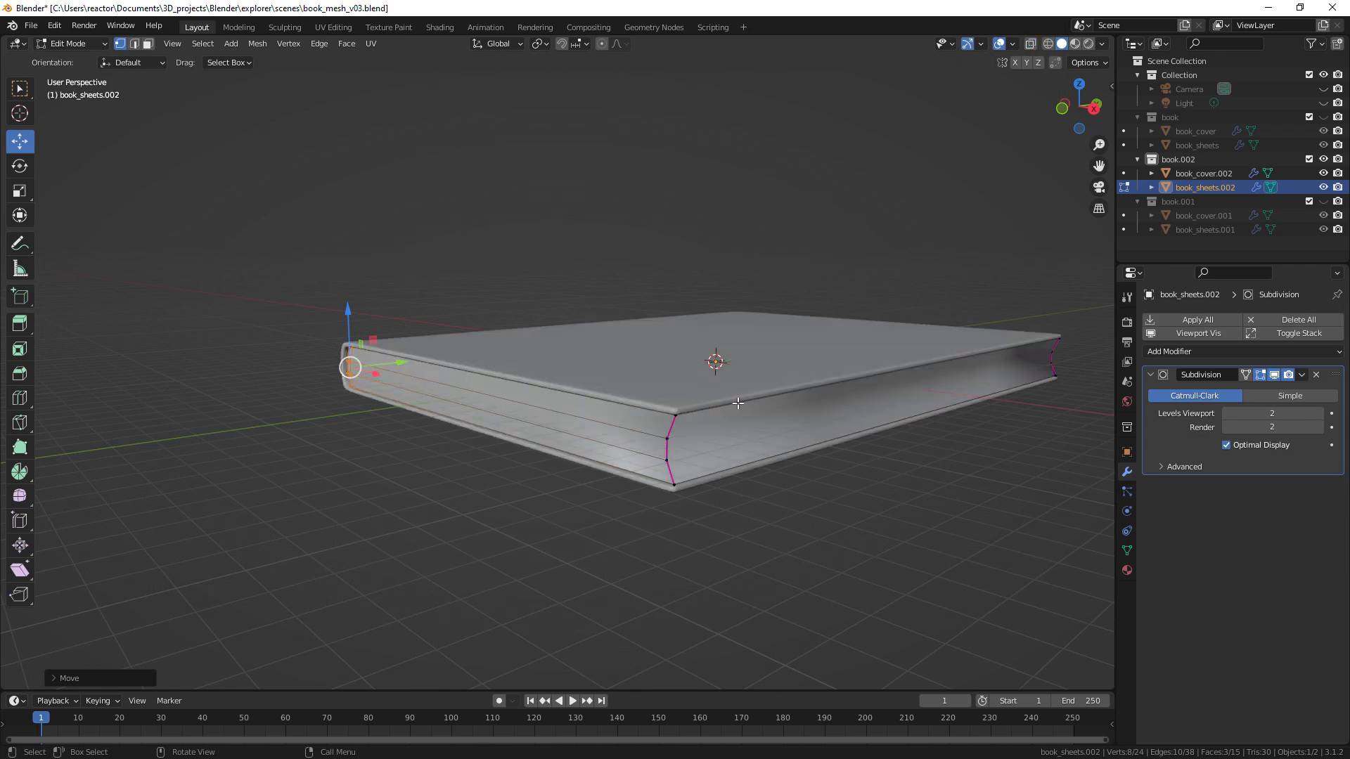